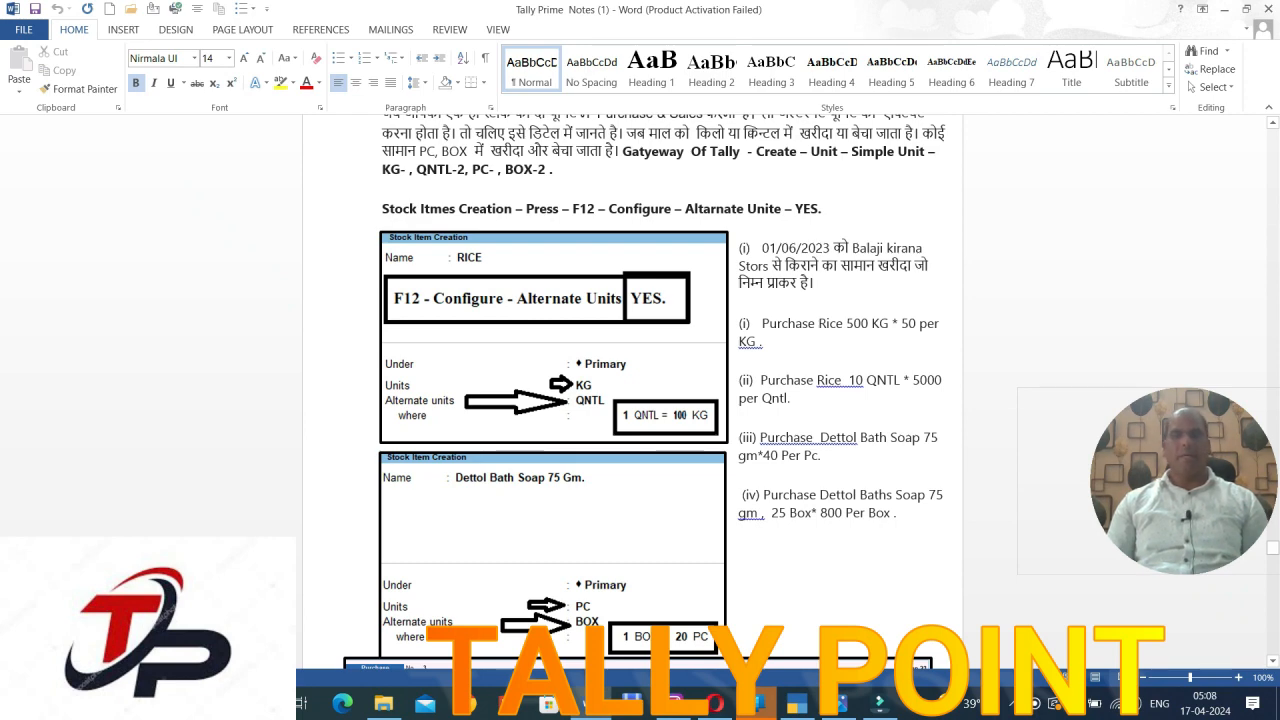
- Review the alternate-unit example in the Word notes and switch to TallyPrime
scroll(640, 390, "down", 5)
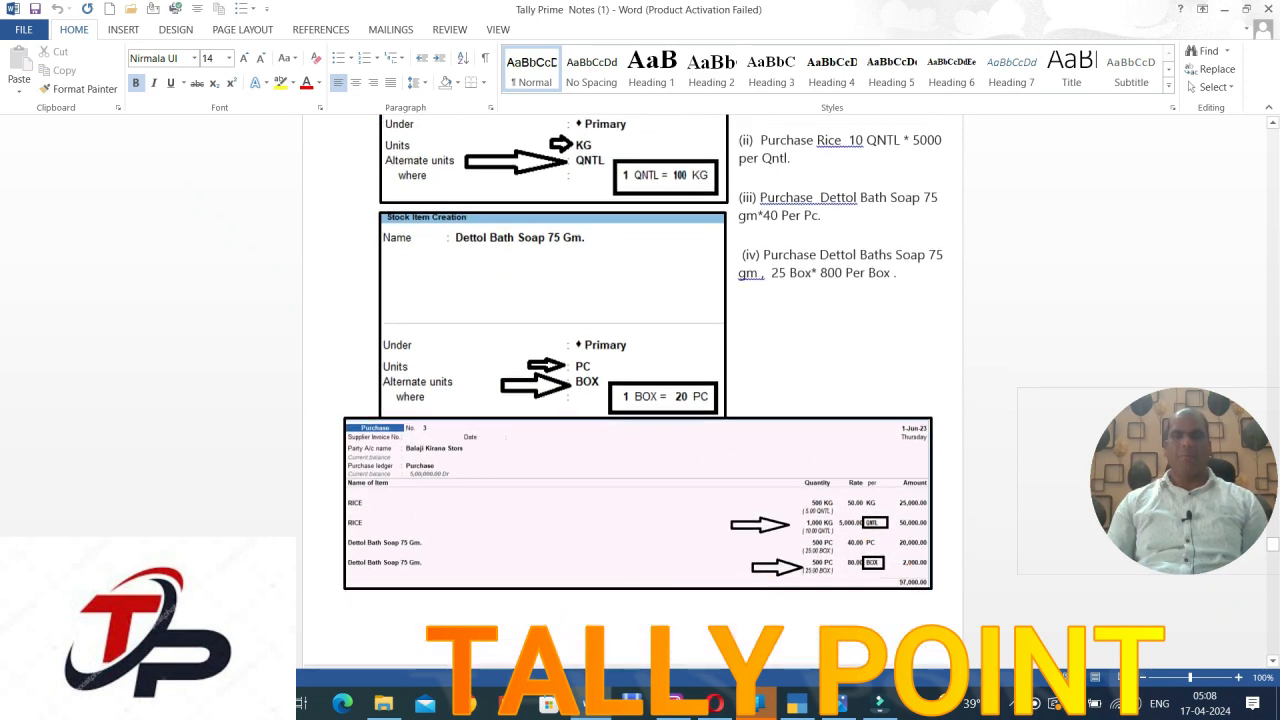
scroll(640, 390, "down", 1)
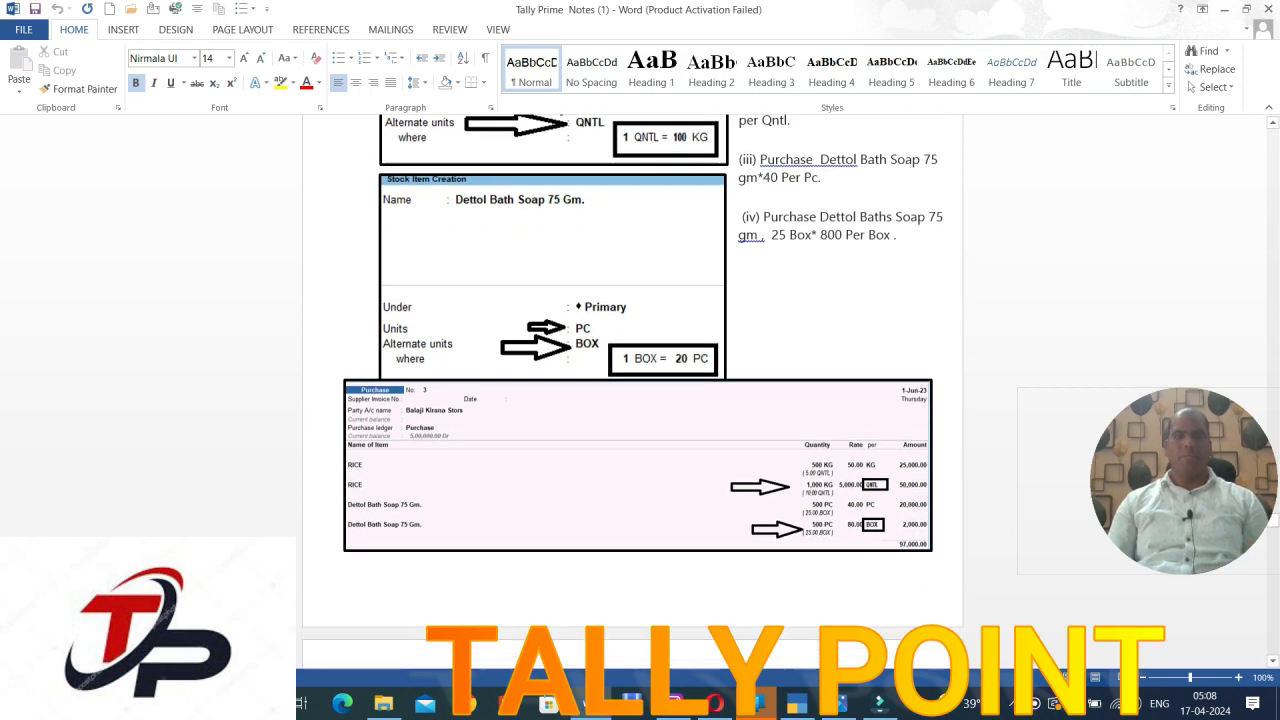
scroll(640, 390, "up", 8)
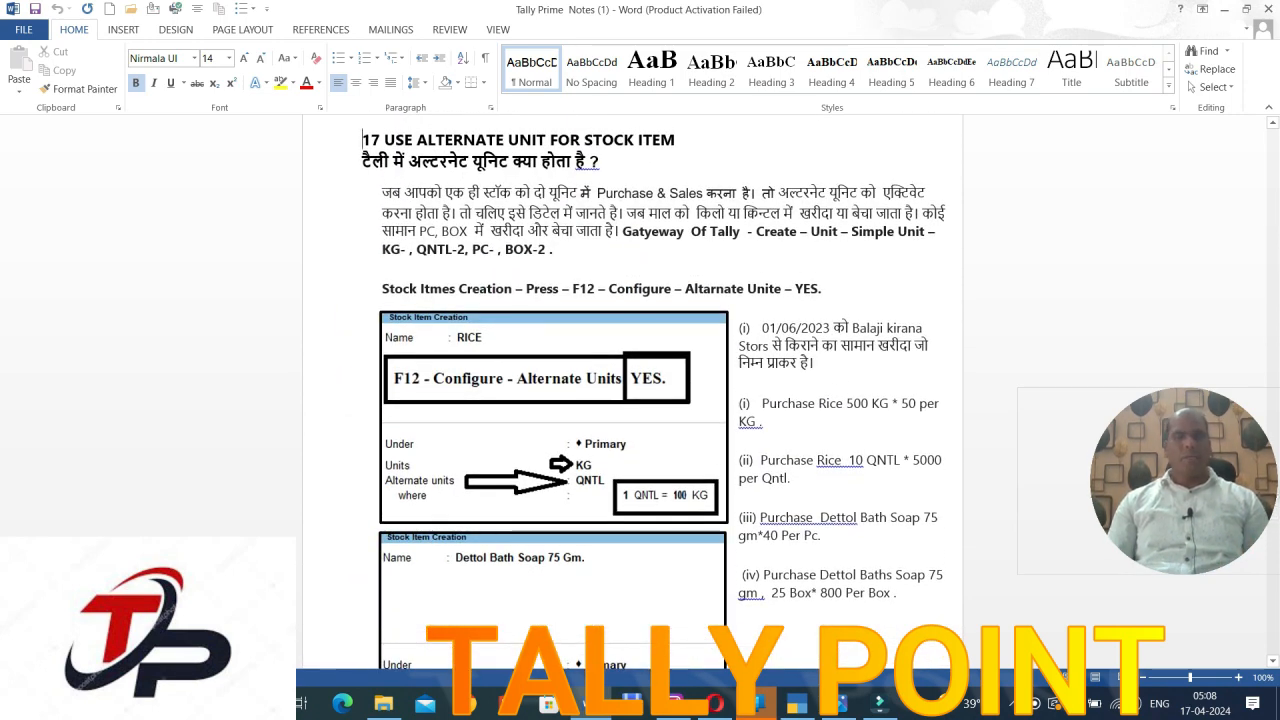
left_click(797, 703)
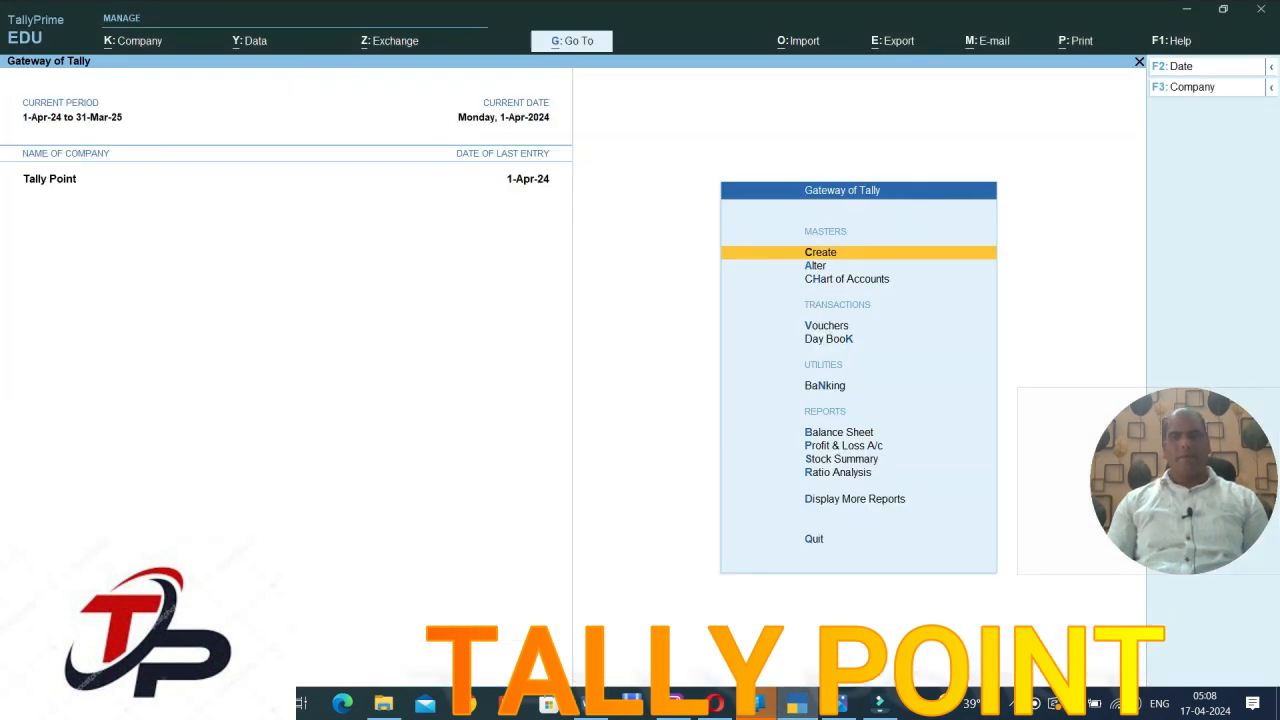
- Open the creation form for a new inventory unit of measure
key("Return")
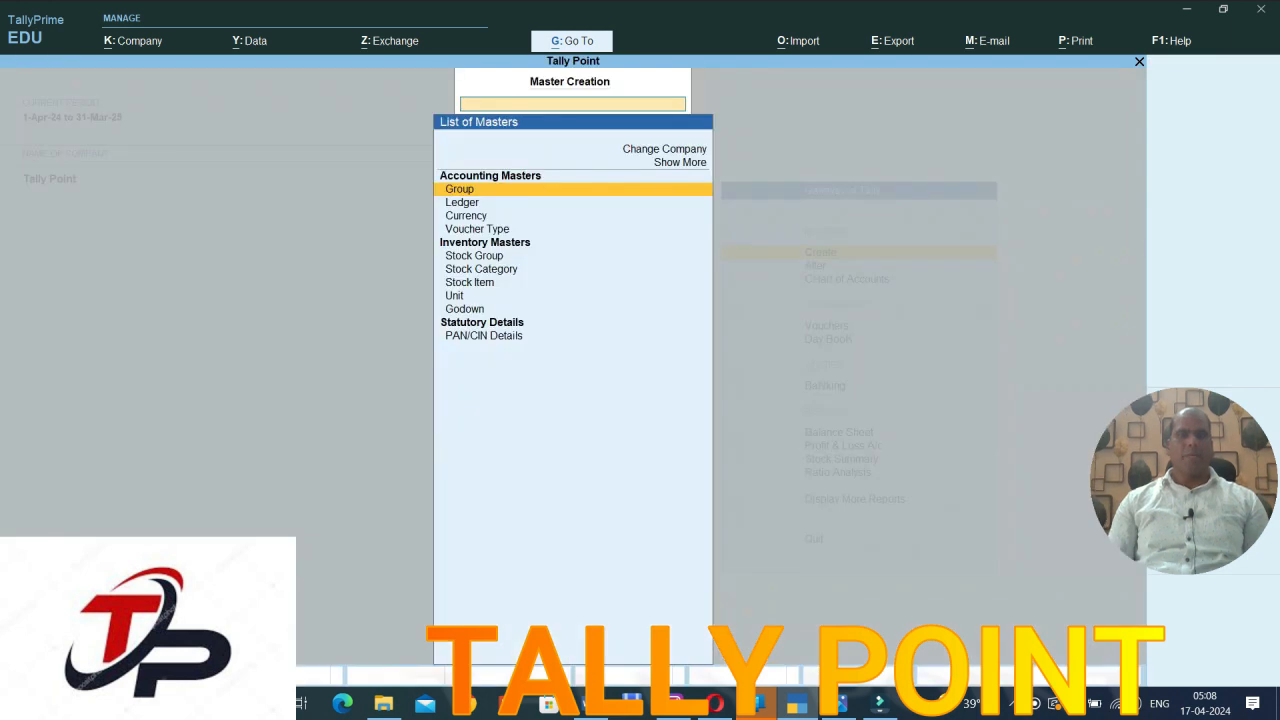
key("Down")
key("Down")
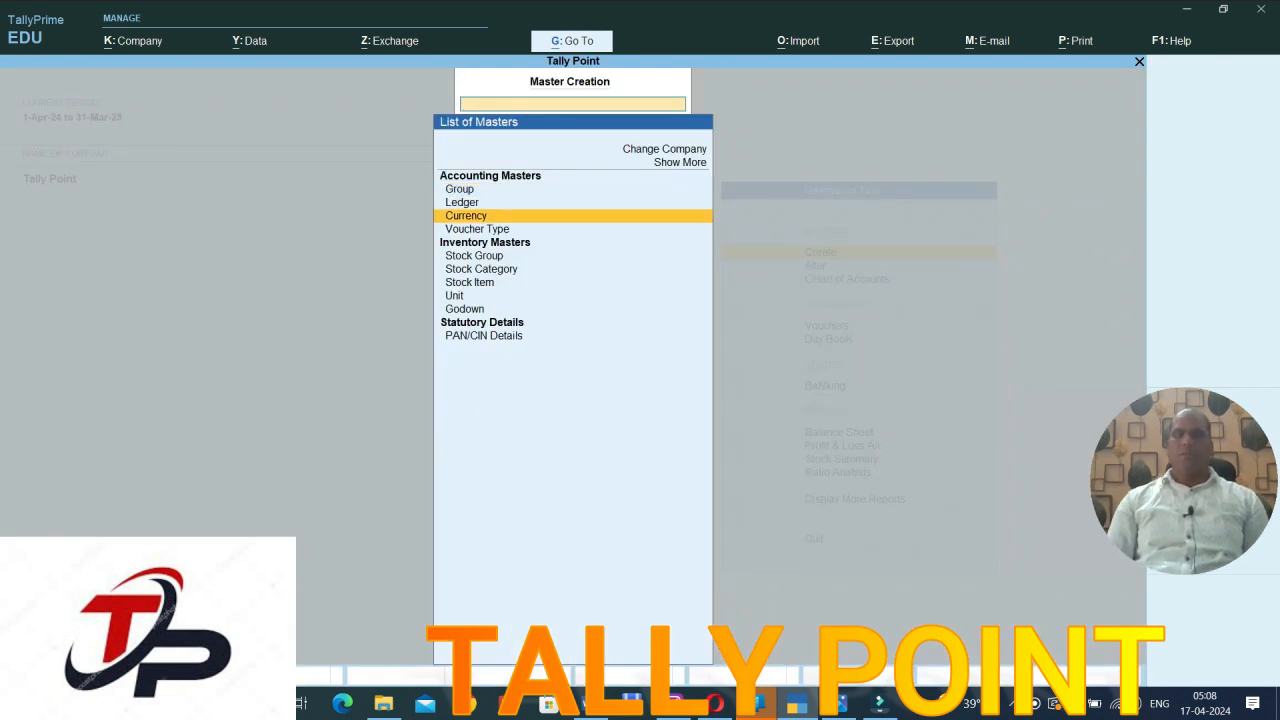
key("Down")
key("Down")
key("Down")
key("Down")
key("Down")
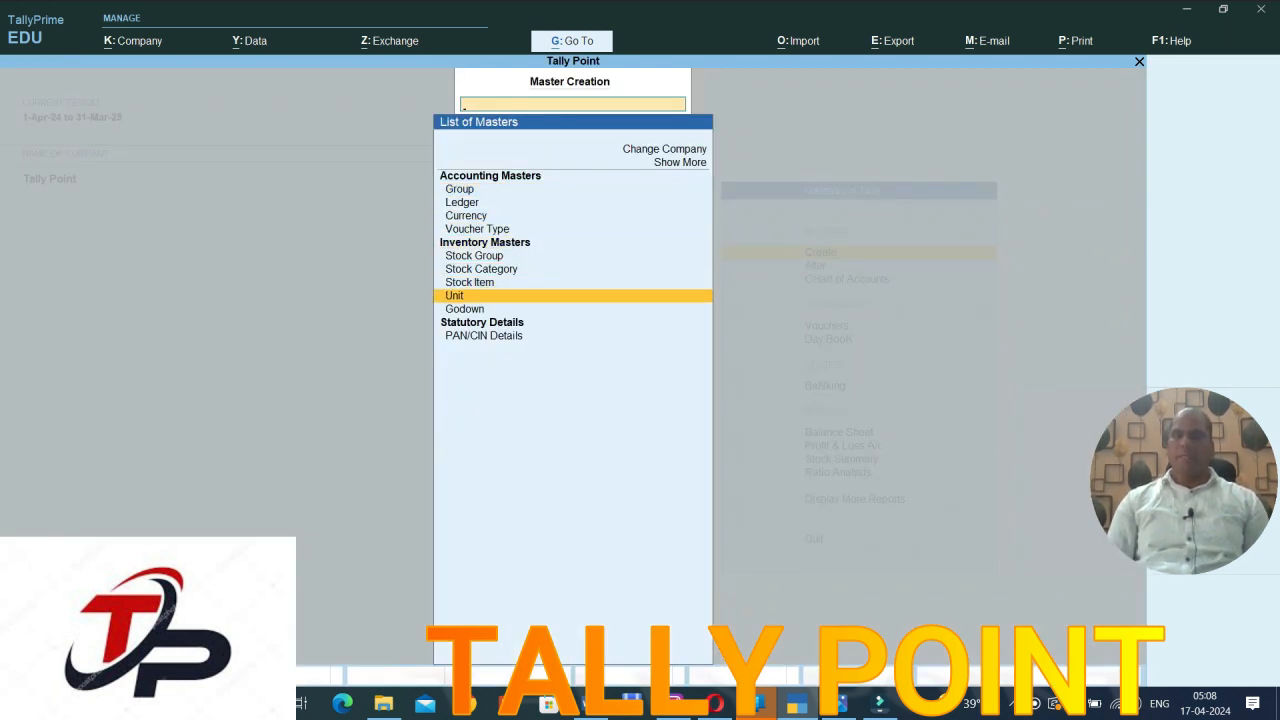
key("Return")
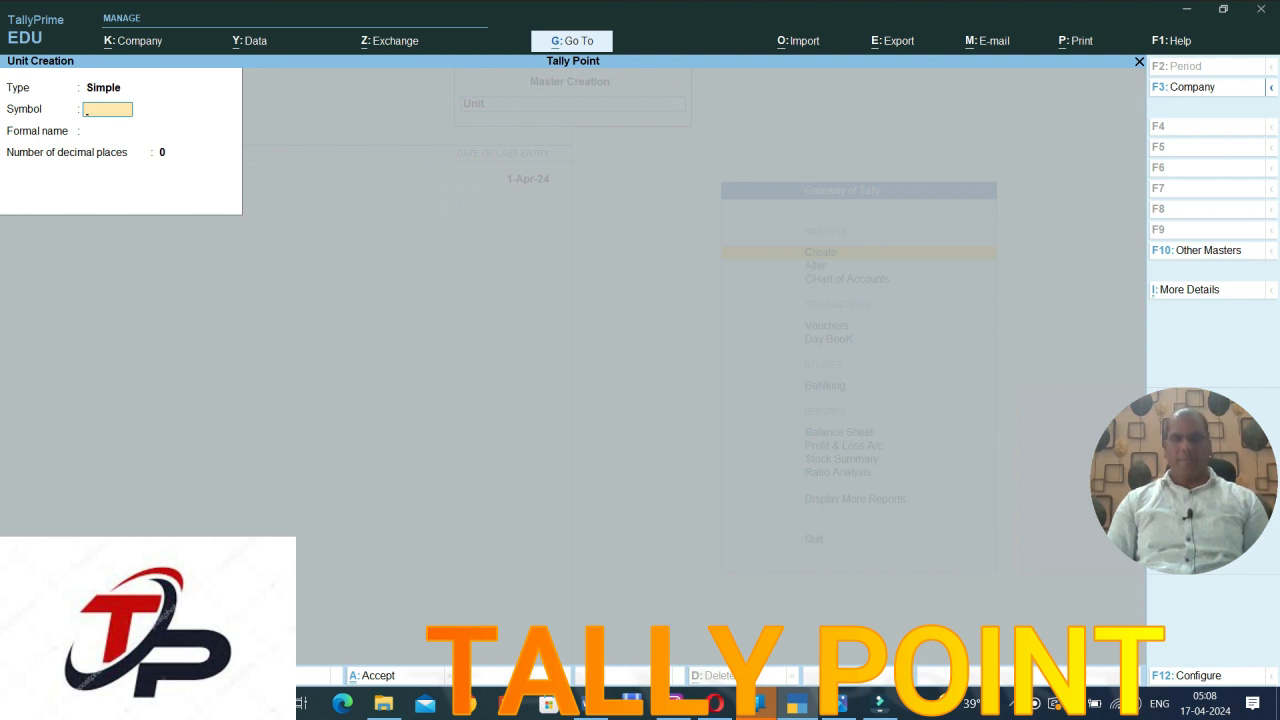
- Create a simple unit with the symbol kg, no formal name and 0 decimal places
type("kg")
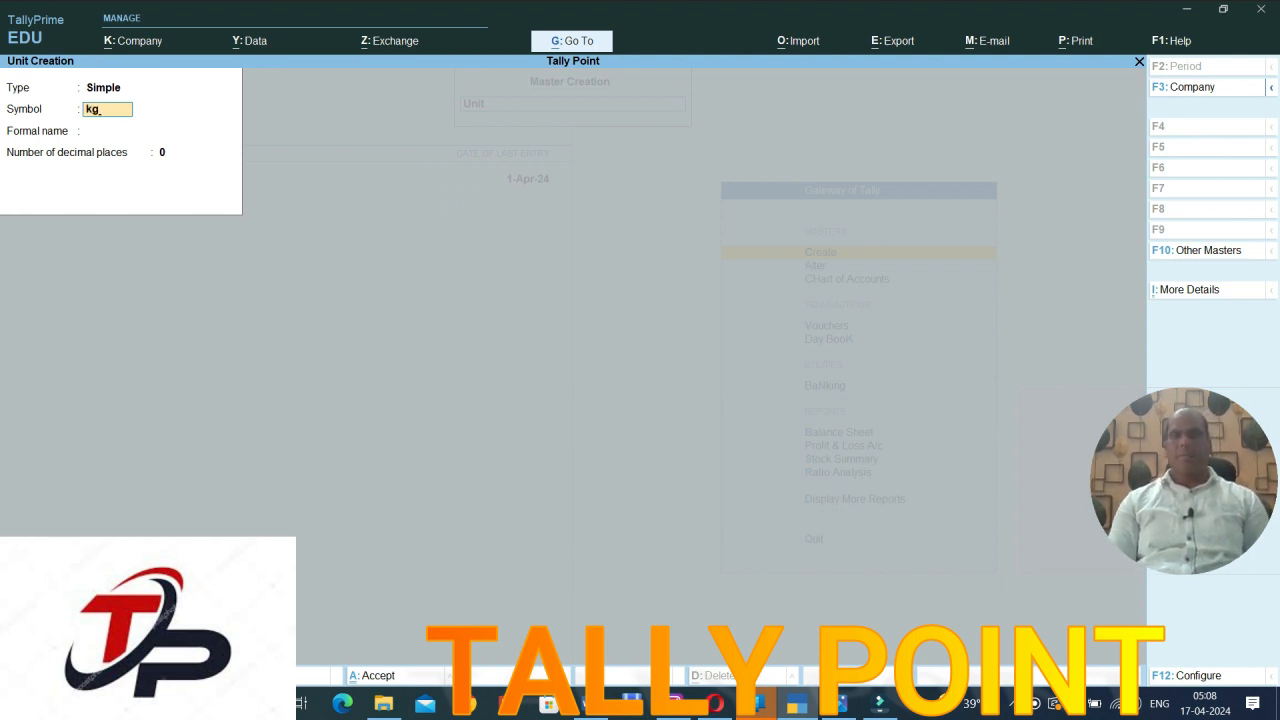
key("Return")
key("Return")
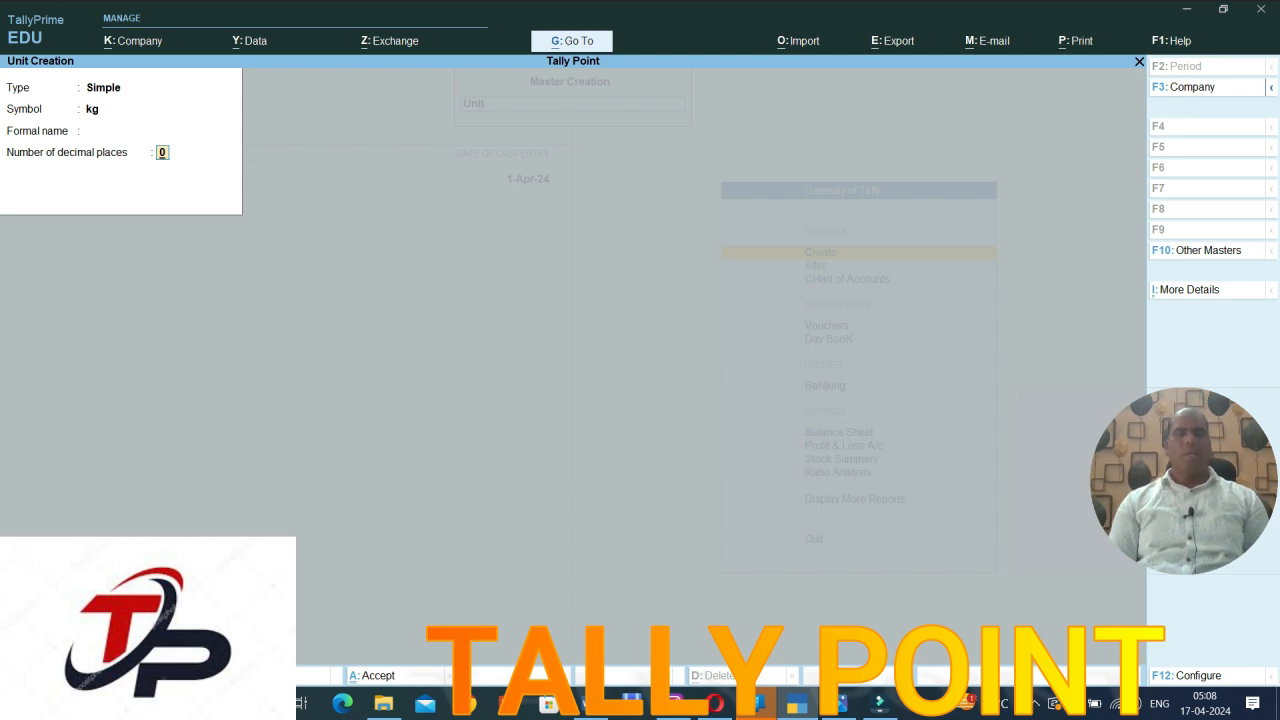
key("Return")
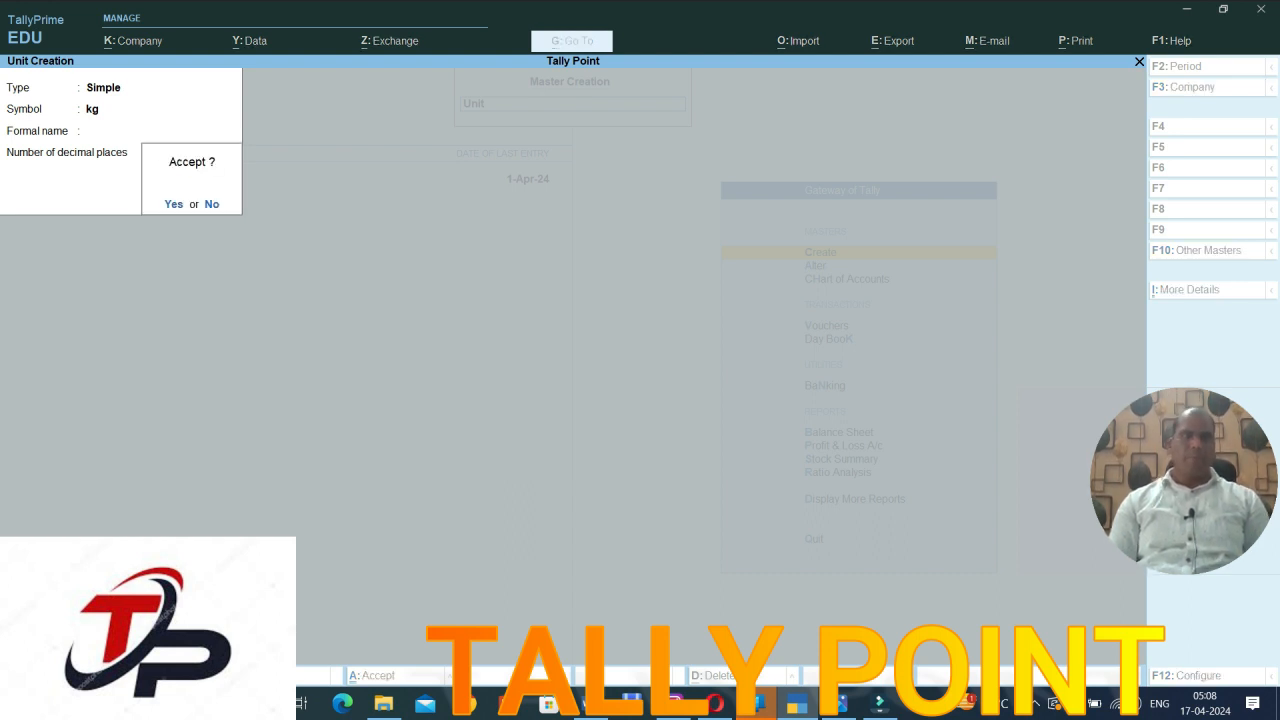
key("Return")
- Create a simple unit with the symbol qntl, no formal name and 2 decimal places
type("qn")
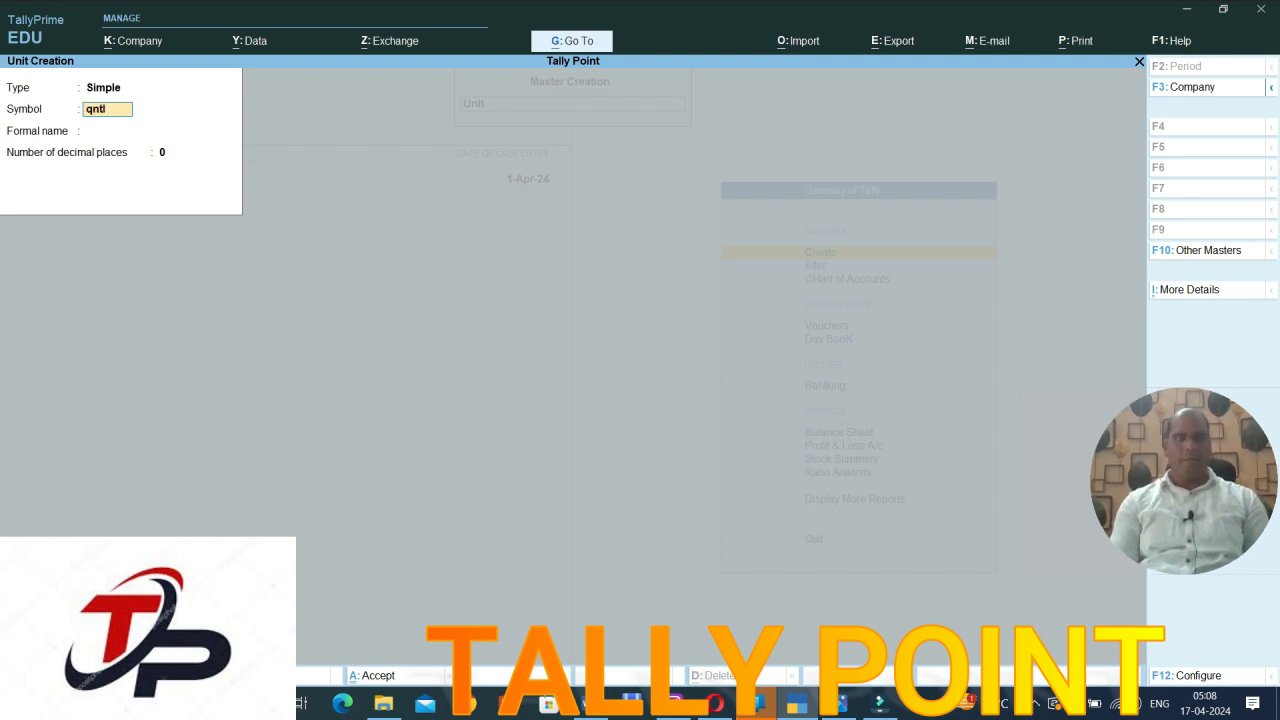
type("tl")
key("Return")
key("Return")
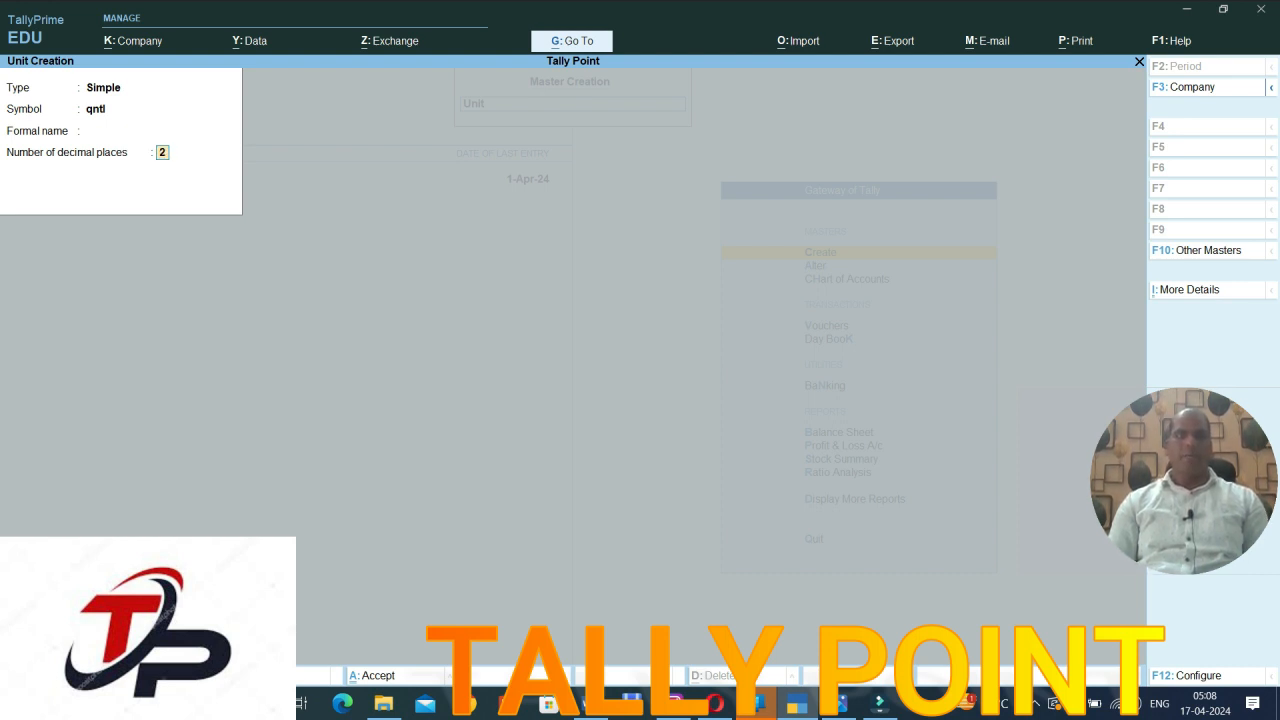
key("Return")
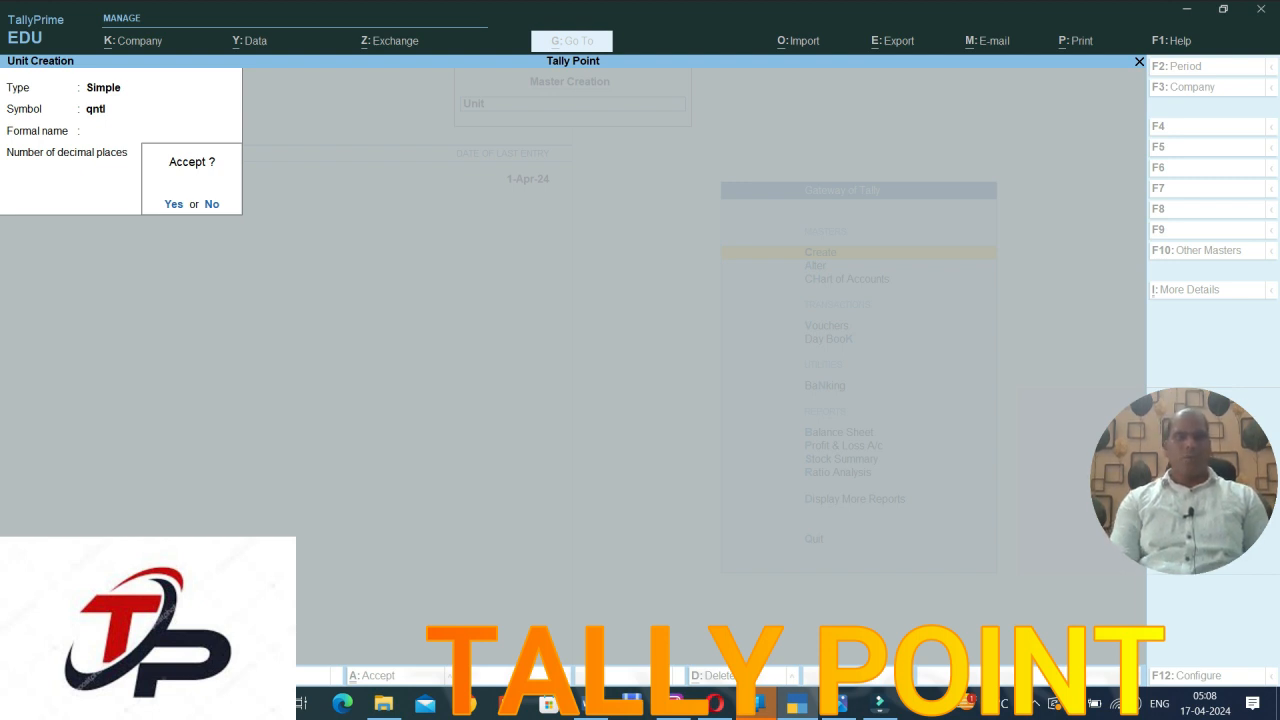
key("Return")
- Try to create a simple unit with the symbol pcs, and clear the symbol entry
type("pcs")
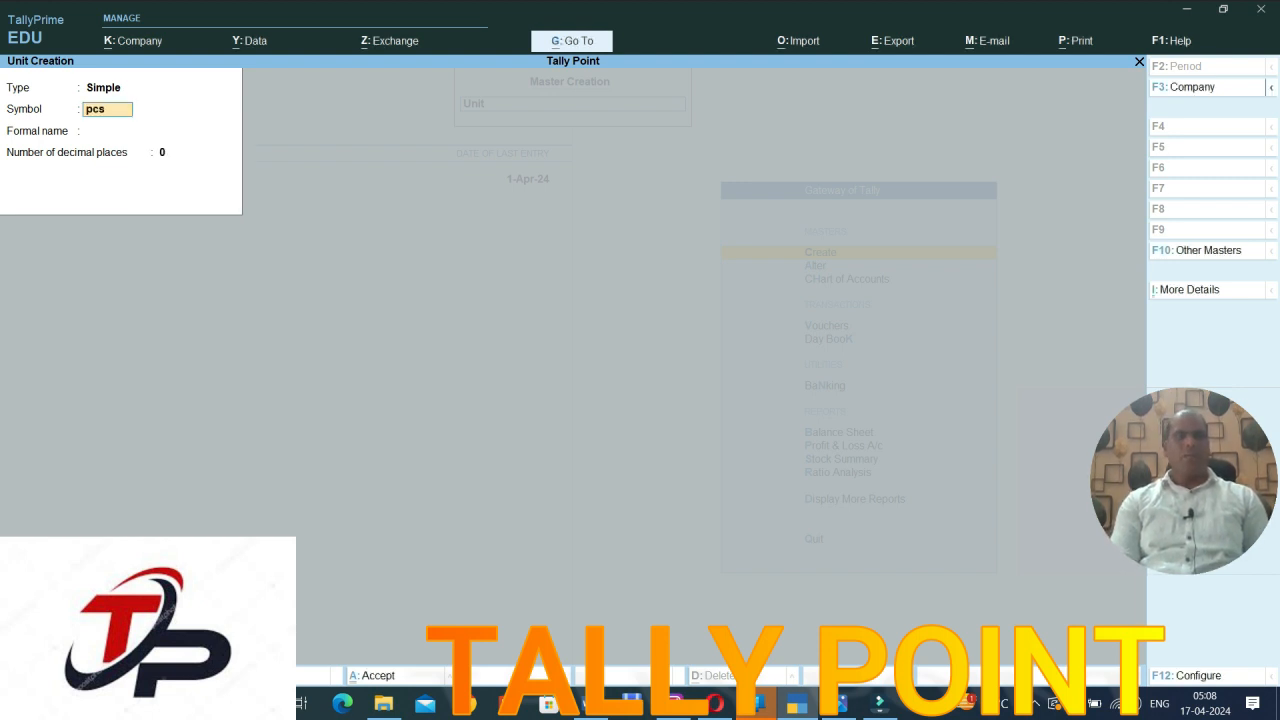
key("Return")
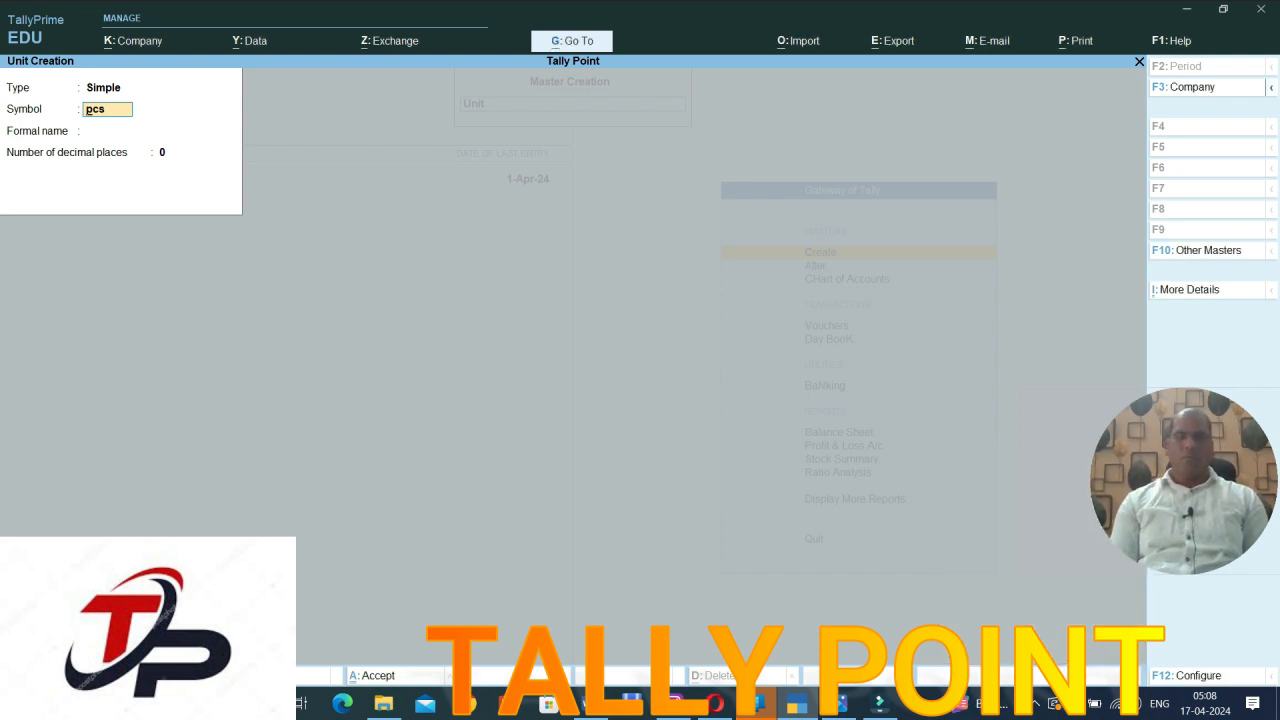
key("BackSpace")
key("BackSpace")
key("BackSpace")
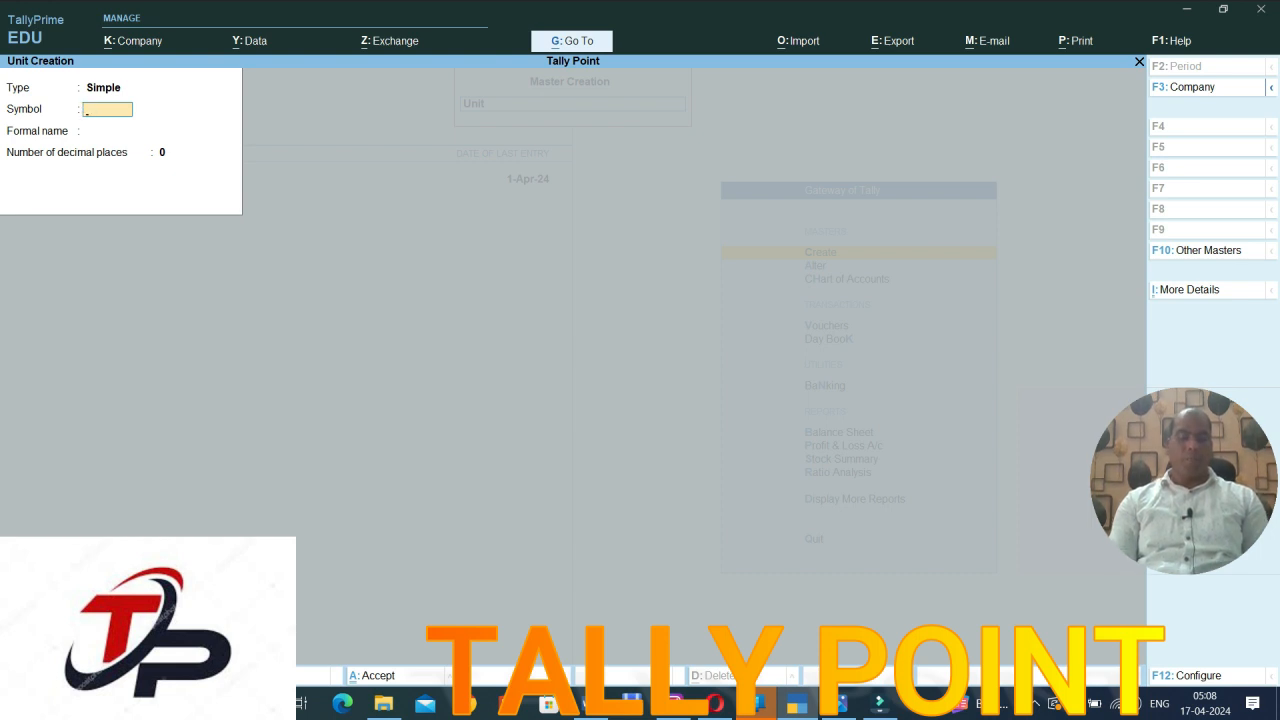
- Create a simple unit with the symbol box, no formal name and 2 decimal places
type("box")
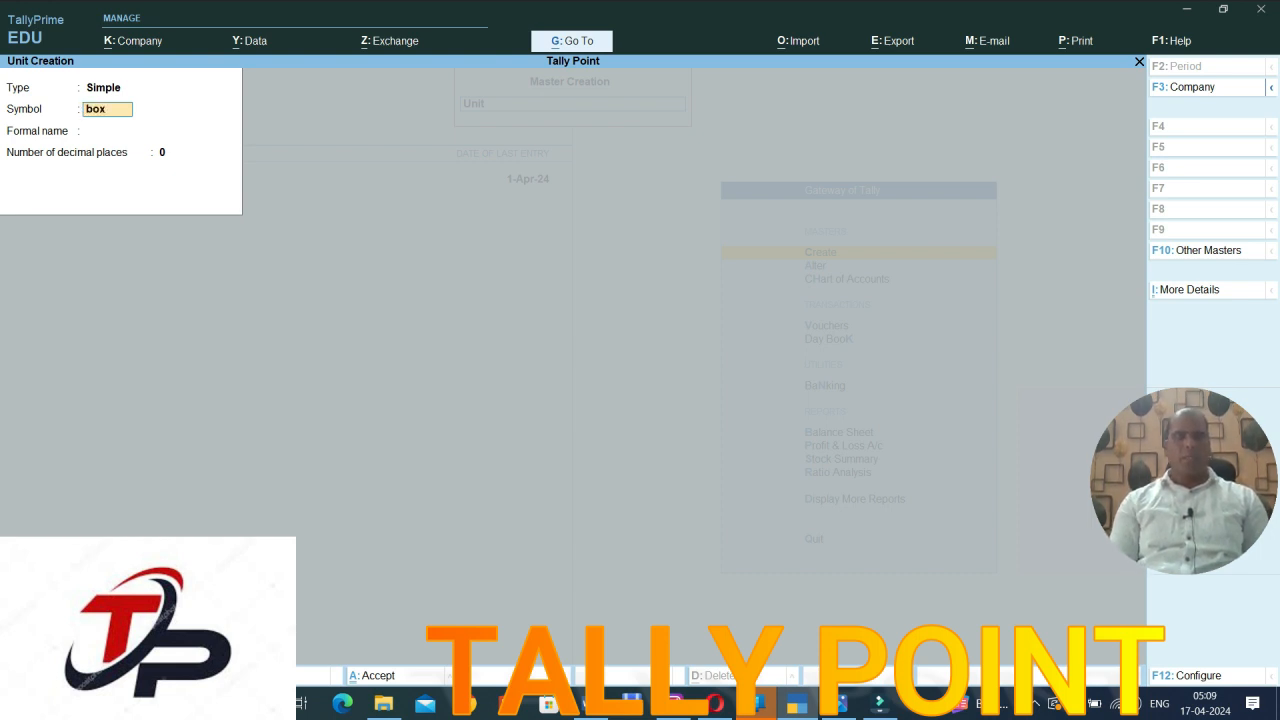
key("Return")
key("Return")
type("2")
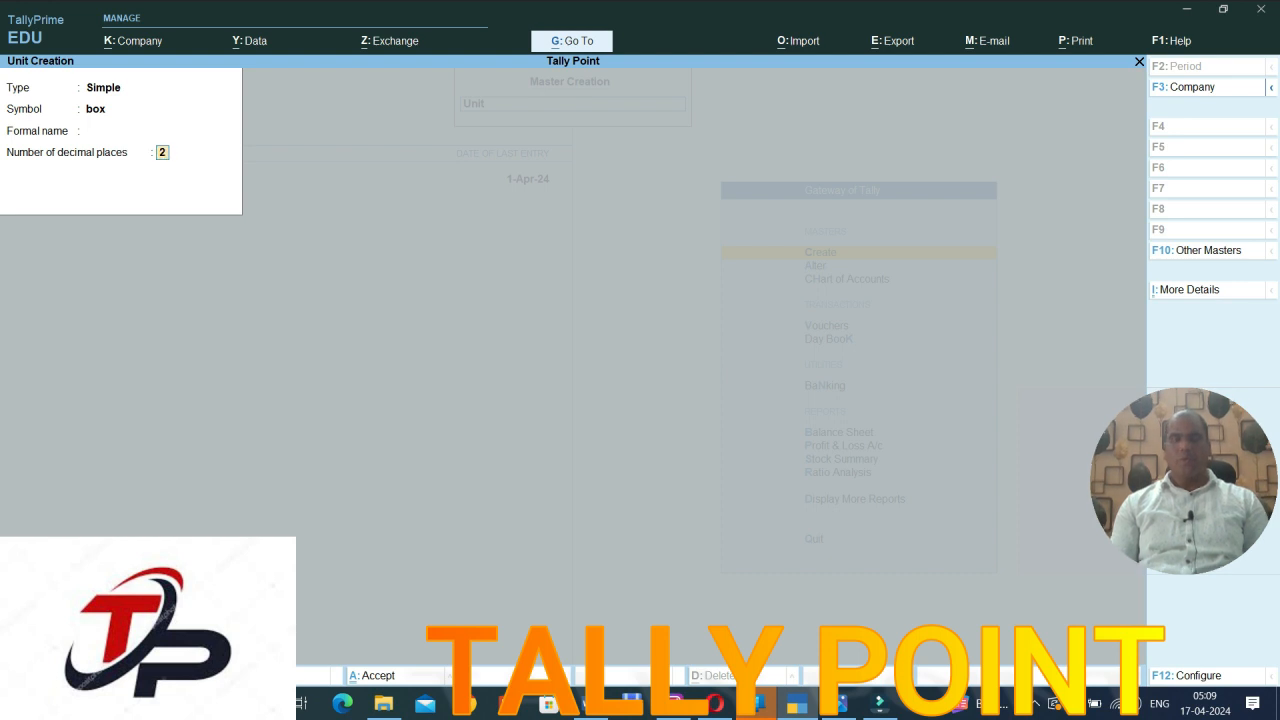
key("Return")
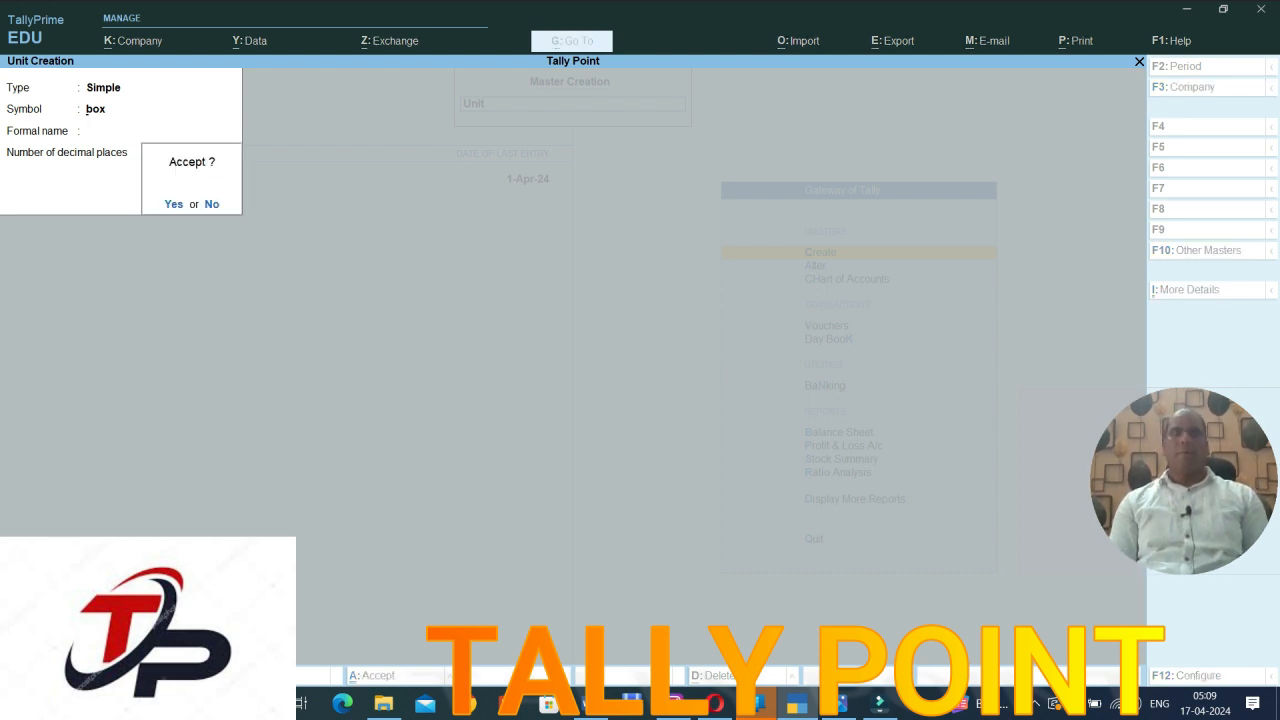
key("Return")
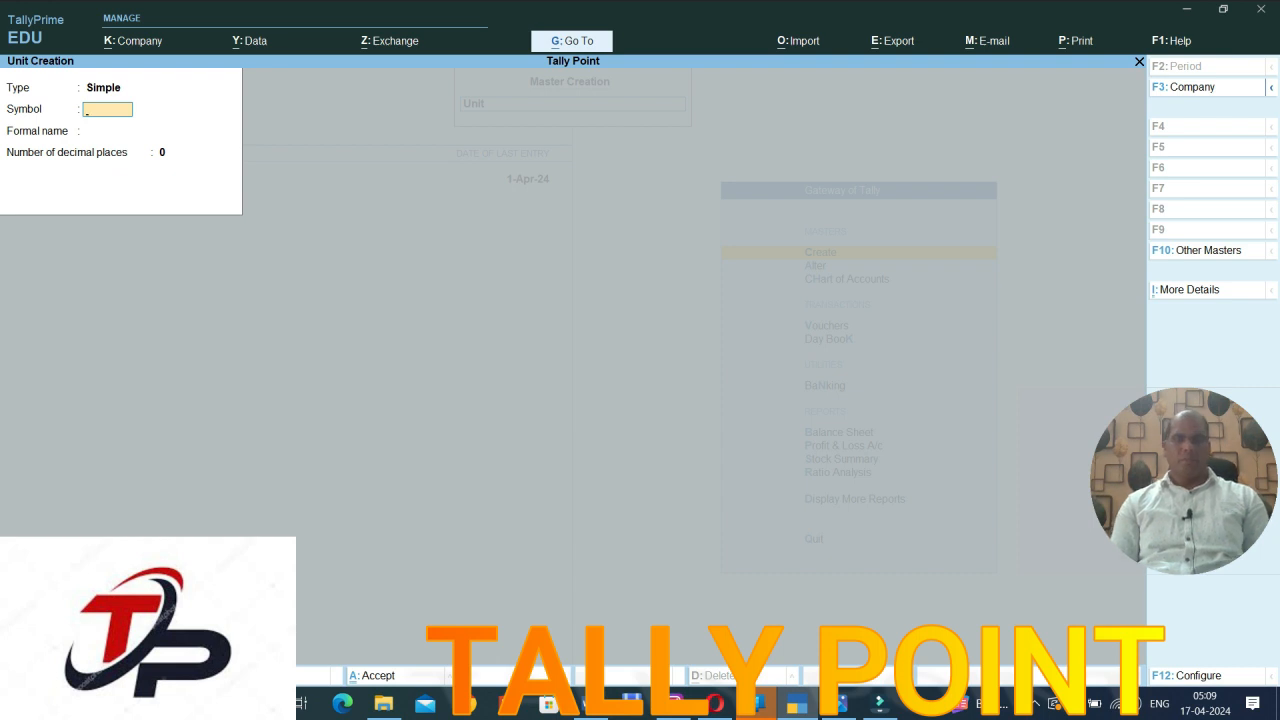
- Quit unit creation and open the creation form for a new stock item
key("Escape")
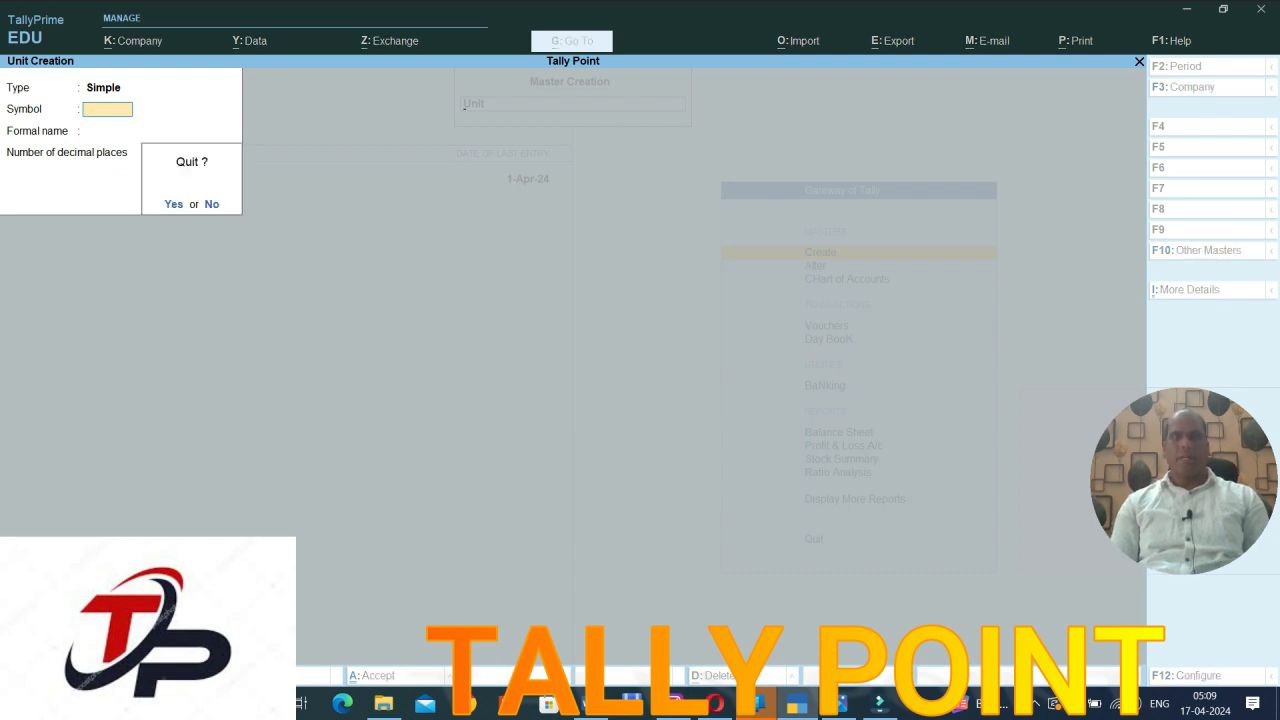
key("Return")
key("Up")
key("Up")
key("Down")
key("Down")
key("Return")
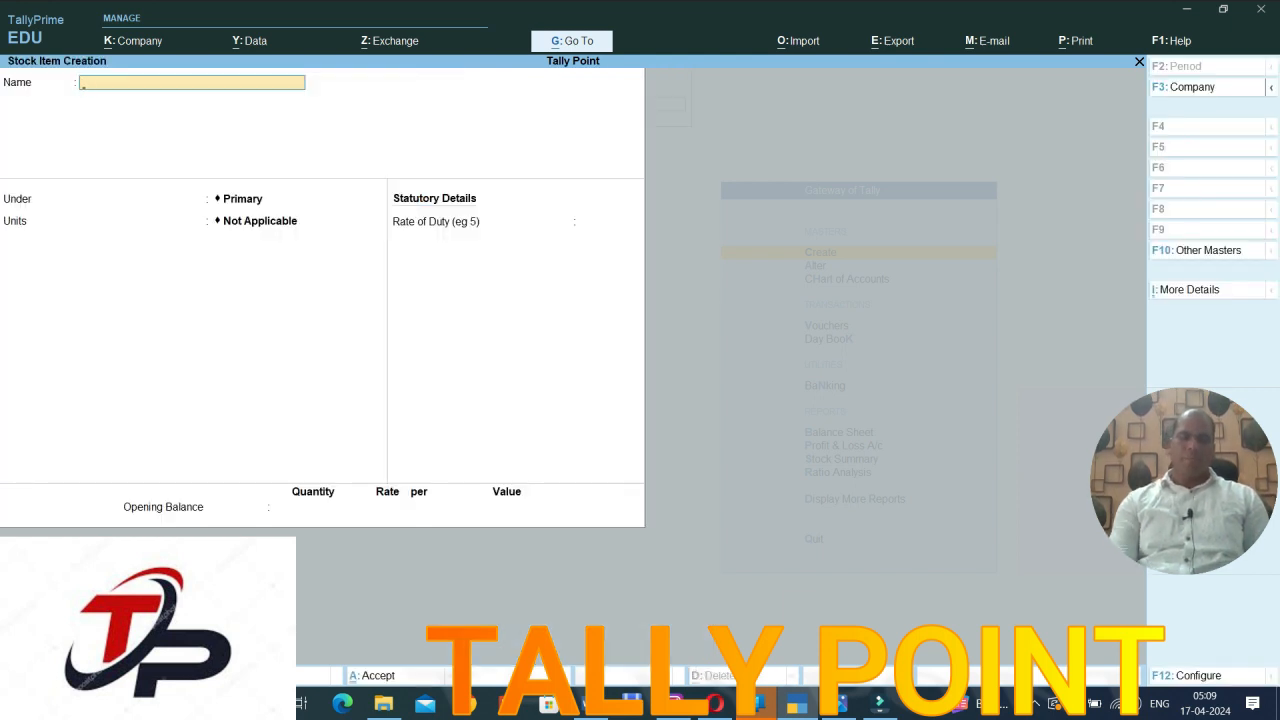
- Set Use Alternate Units to Yes in the stock item configuration
key("F12")
key("Down")
key("Down")
key("Down")
key("Down")
key("Down")
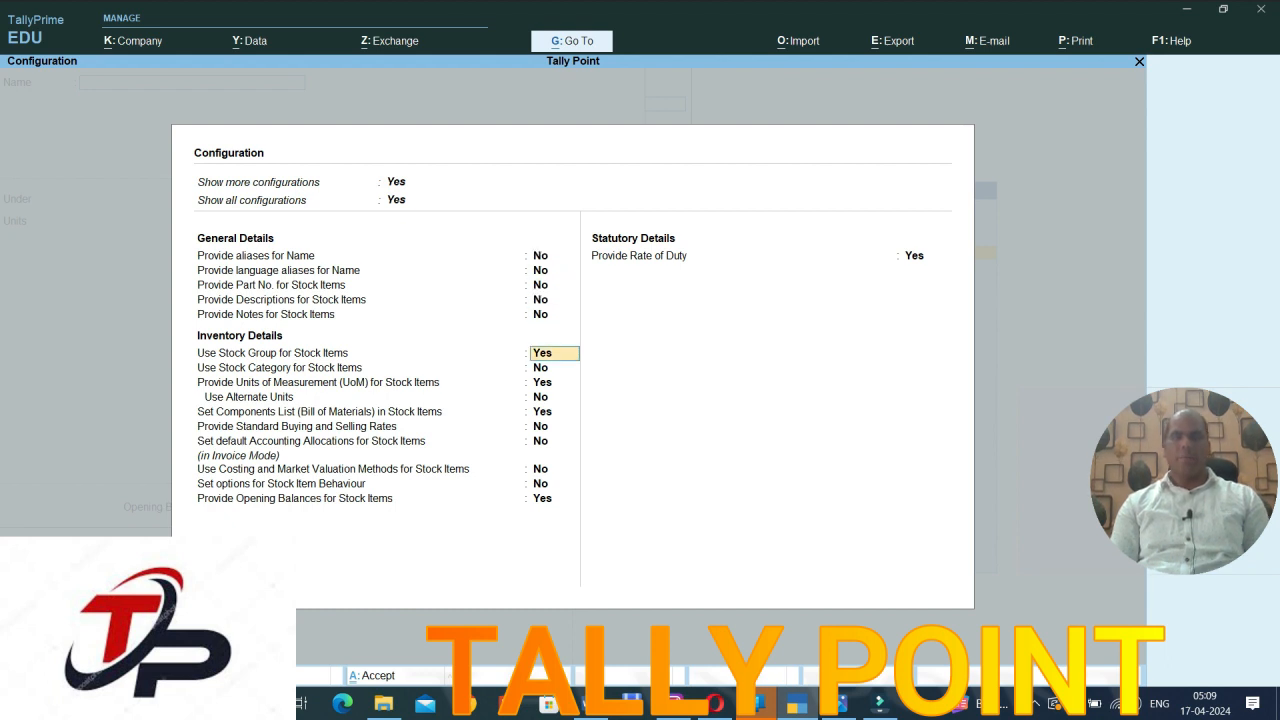
key("Down")
key("Down")
key("Down")
type("y")
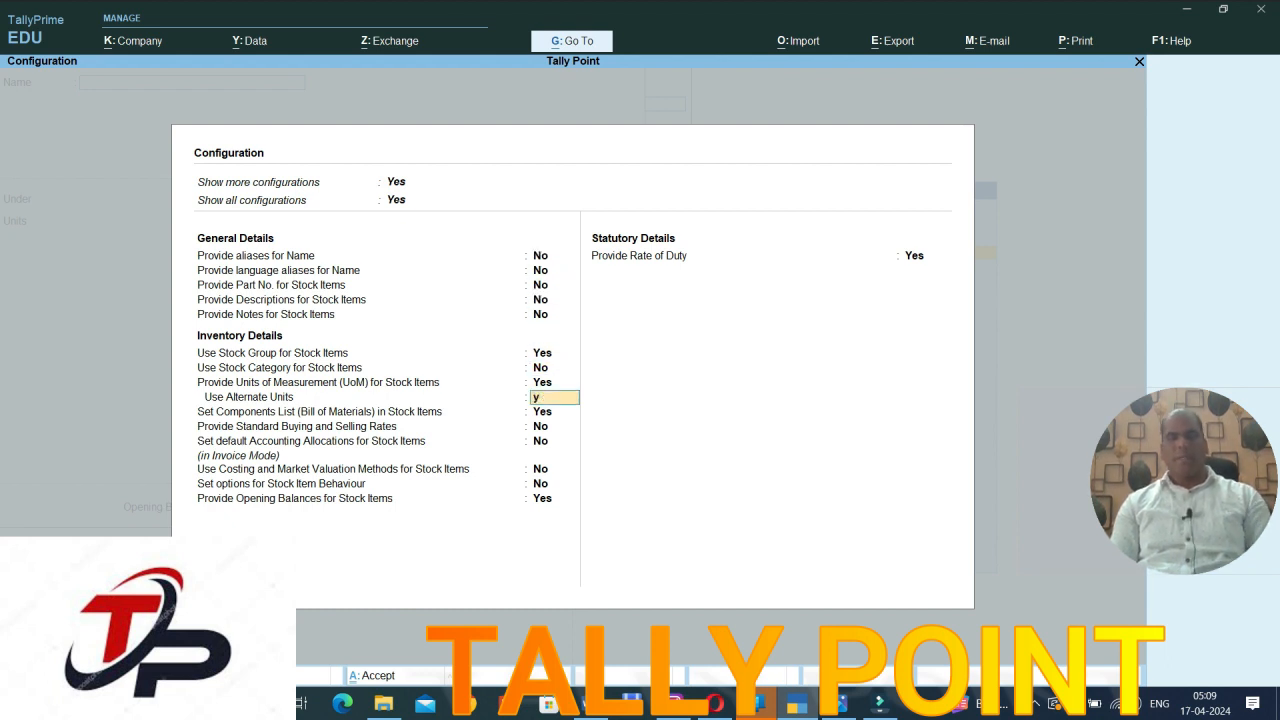
key("Return")
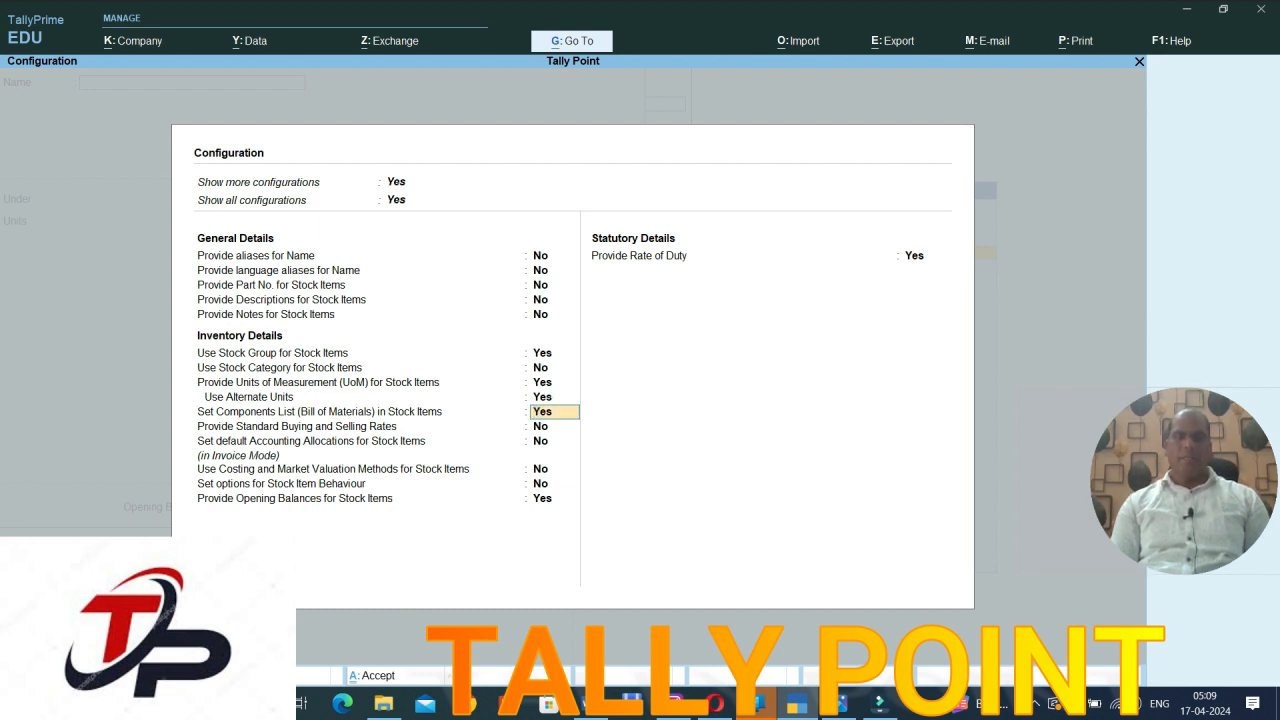
- Set the Components List (Bill of Materials) option to No and save the stock item configuration
key("Down")
key("Up")
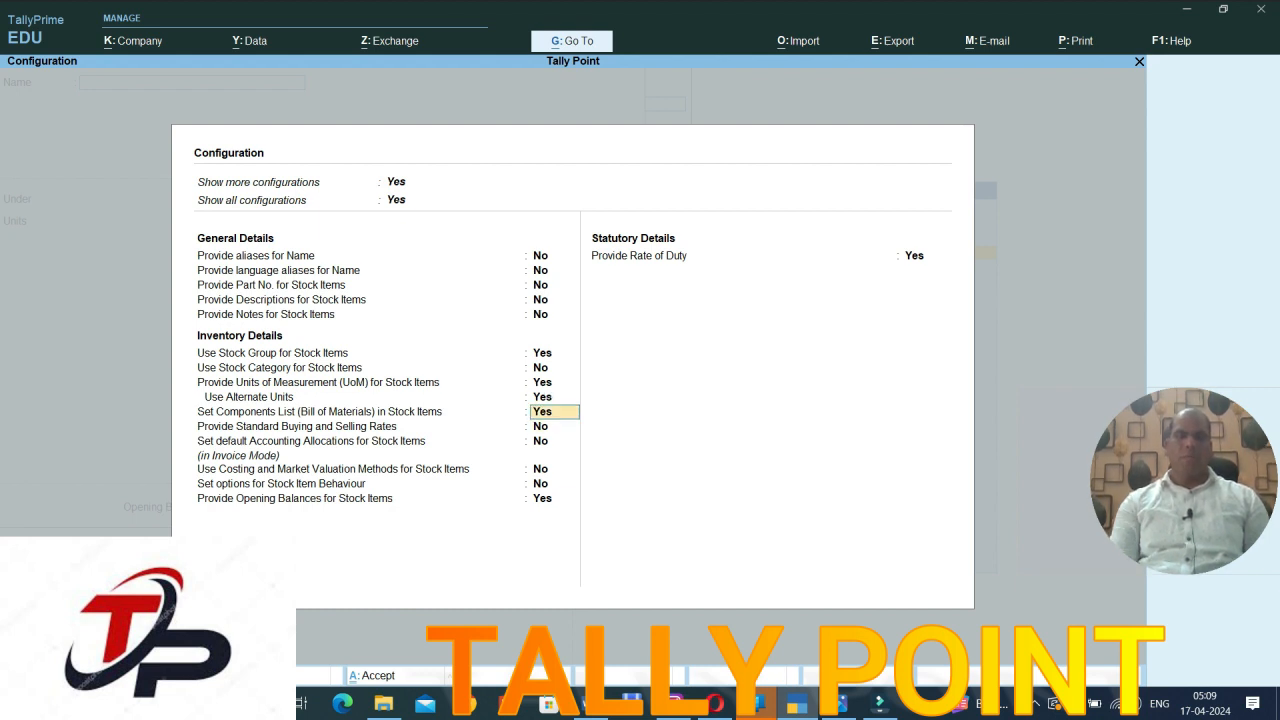
key("n")
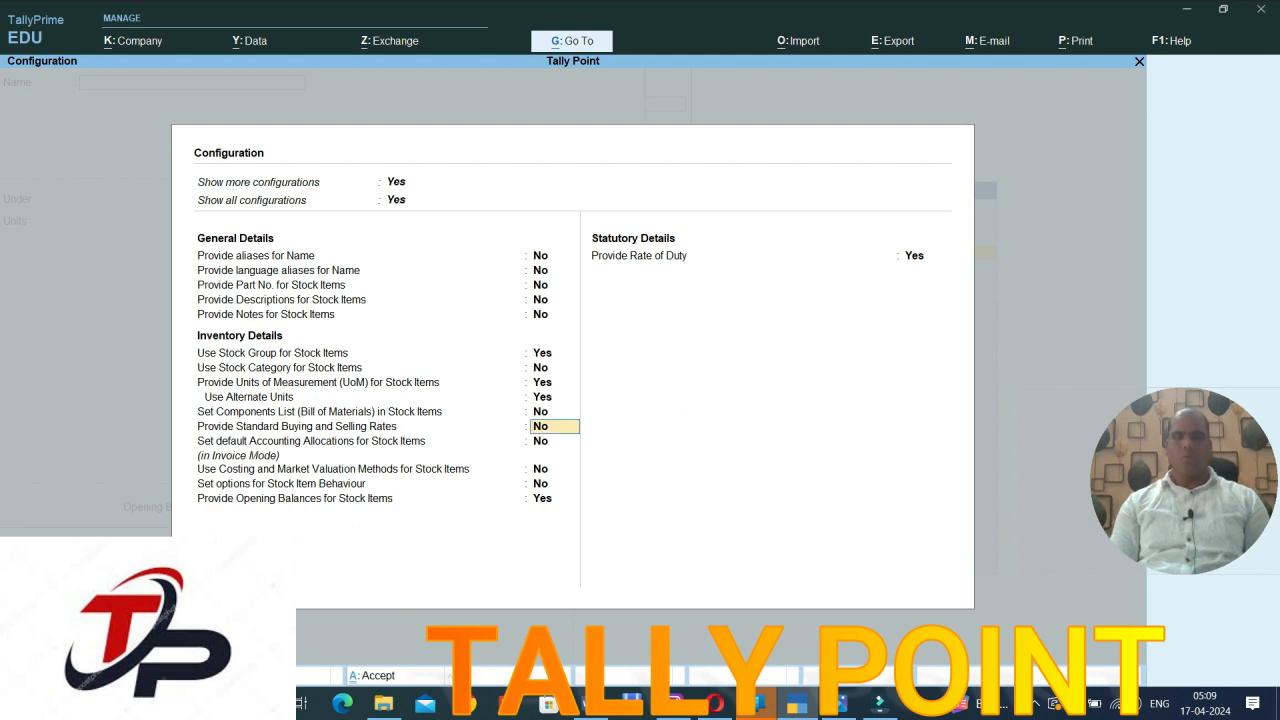
key("ctrl+a")
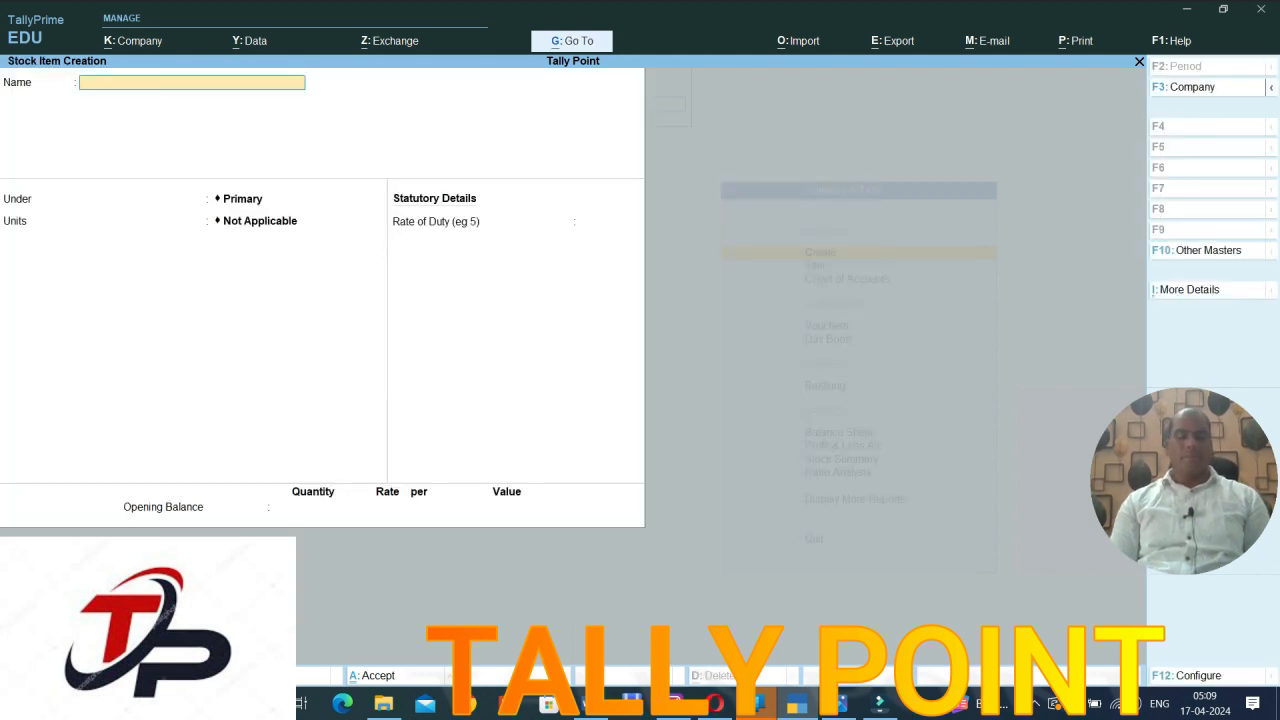
- Name the stock item Rice, place it under Primary and set its main unit to kg
type("Rice")
key("Return")
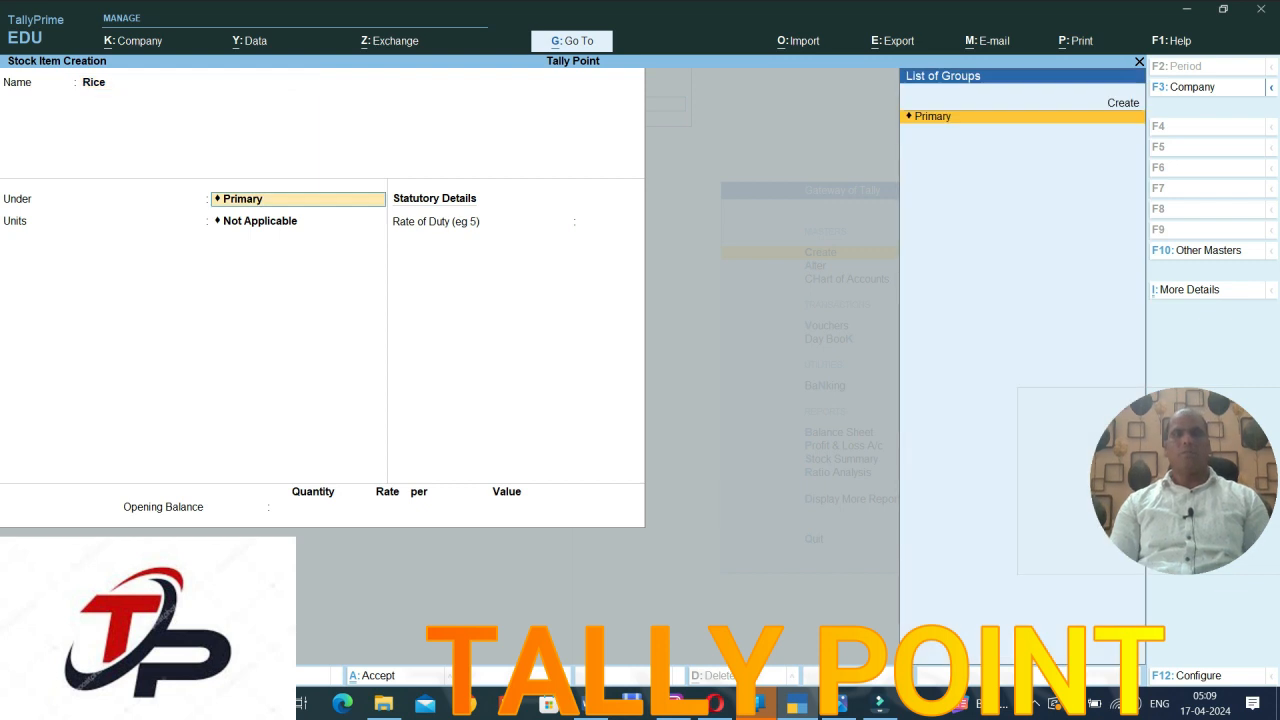
key("Return")
key("Down")
key("Down")
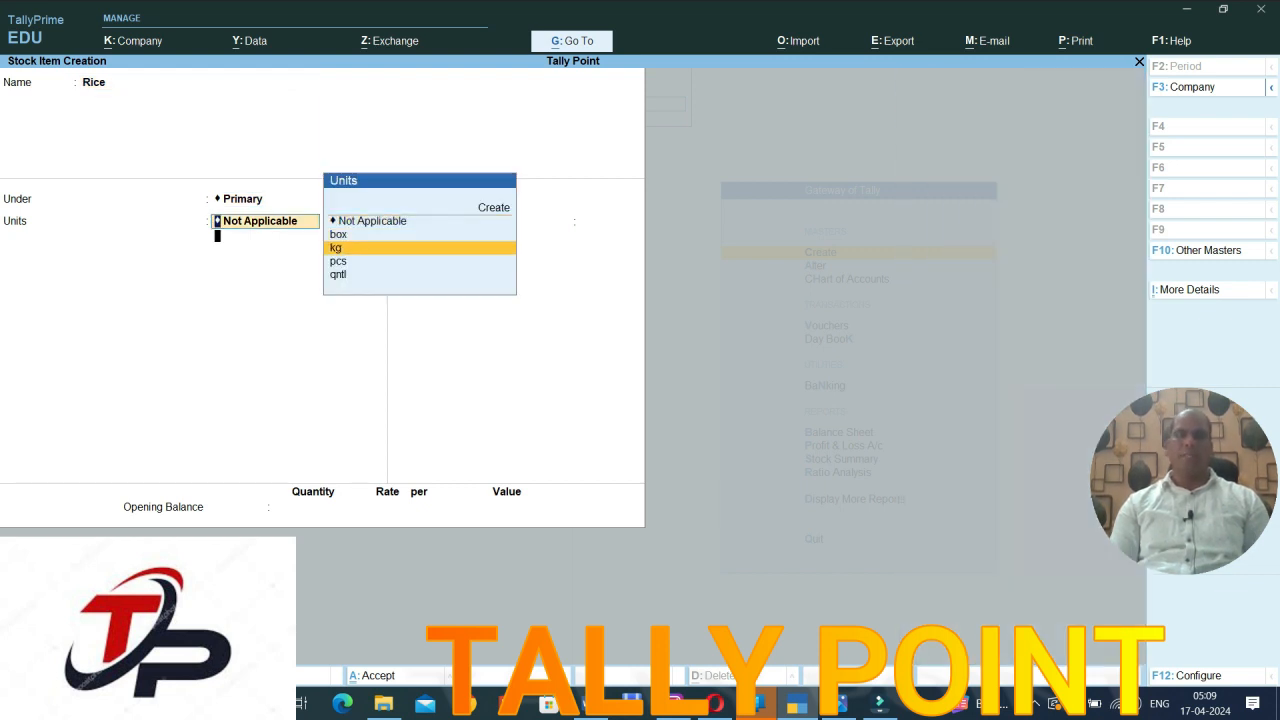
key("Return")
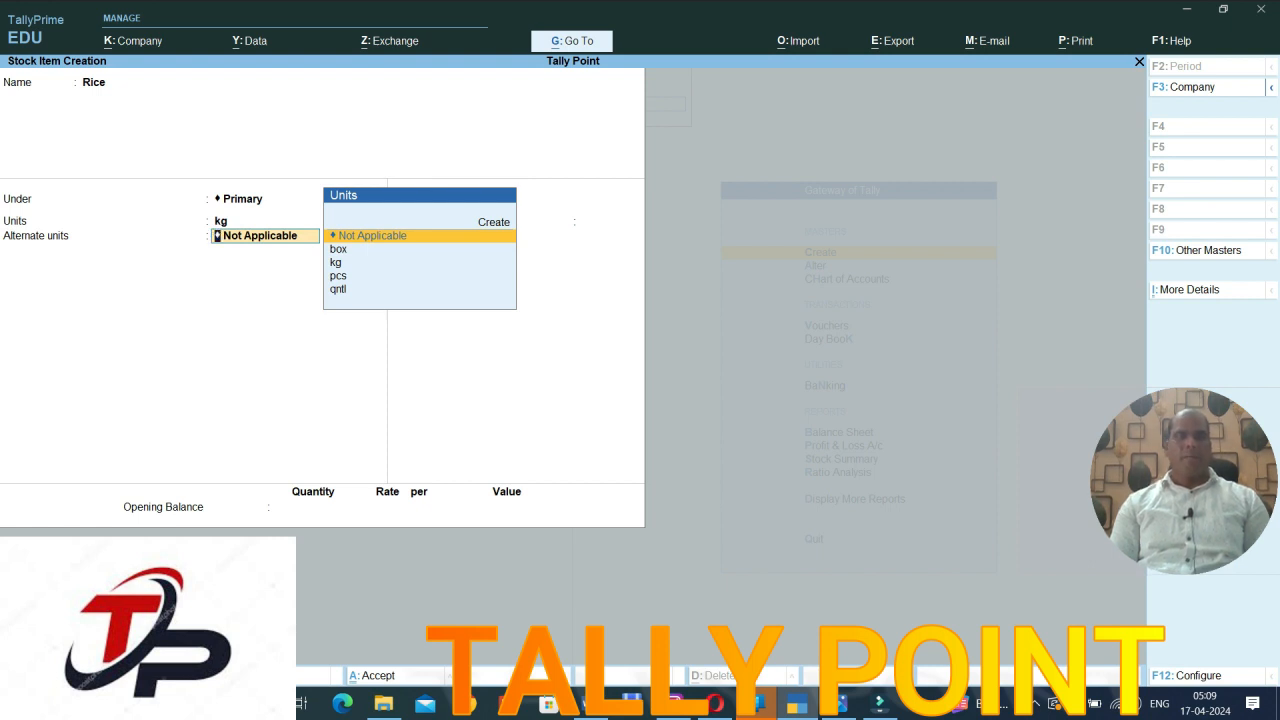
- Set Rice's alternate unit to qntl with the conversion 1 qntl = 100 kg
key("Down")
key("Down")
key("Down")
key("Down")
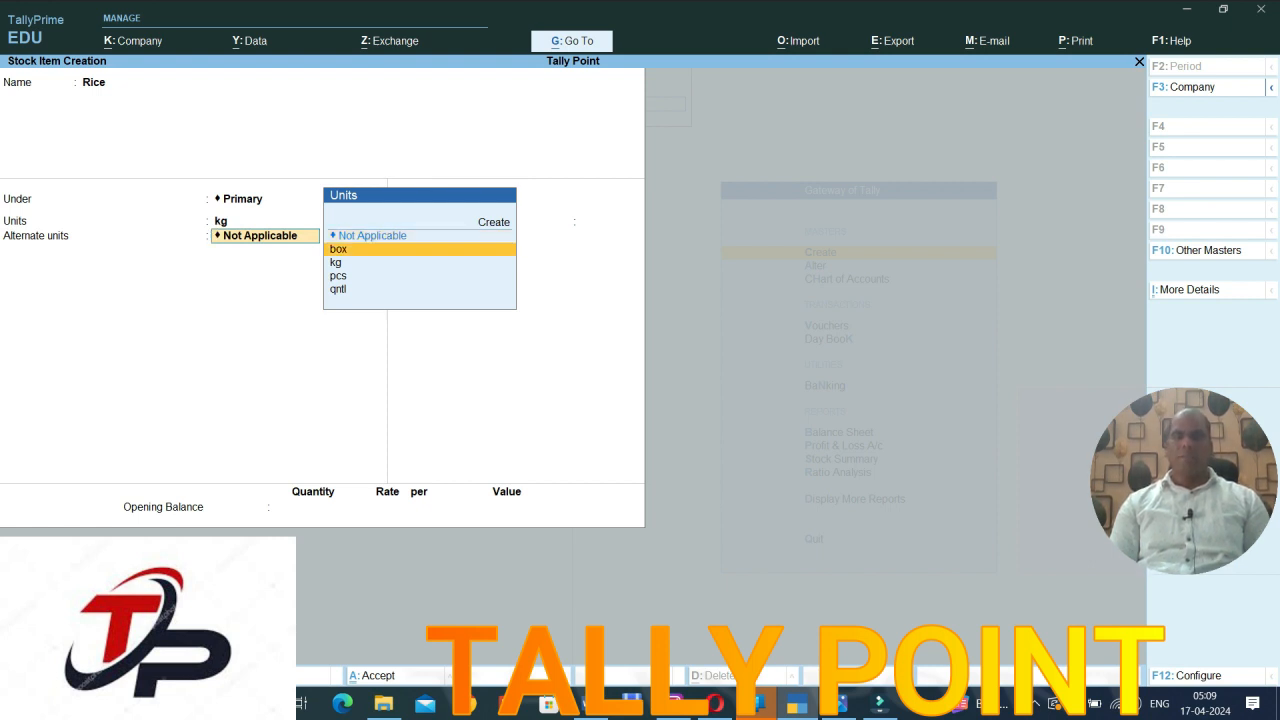
key("Return")
type("1")
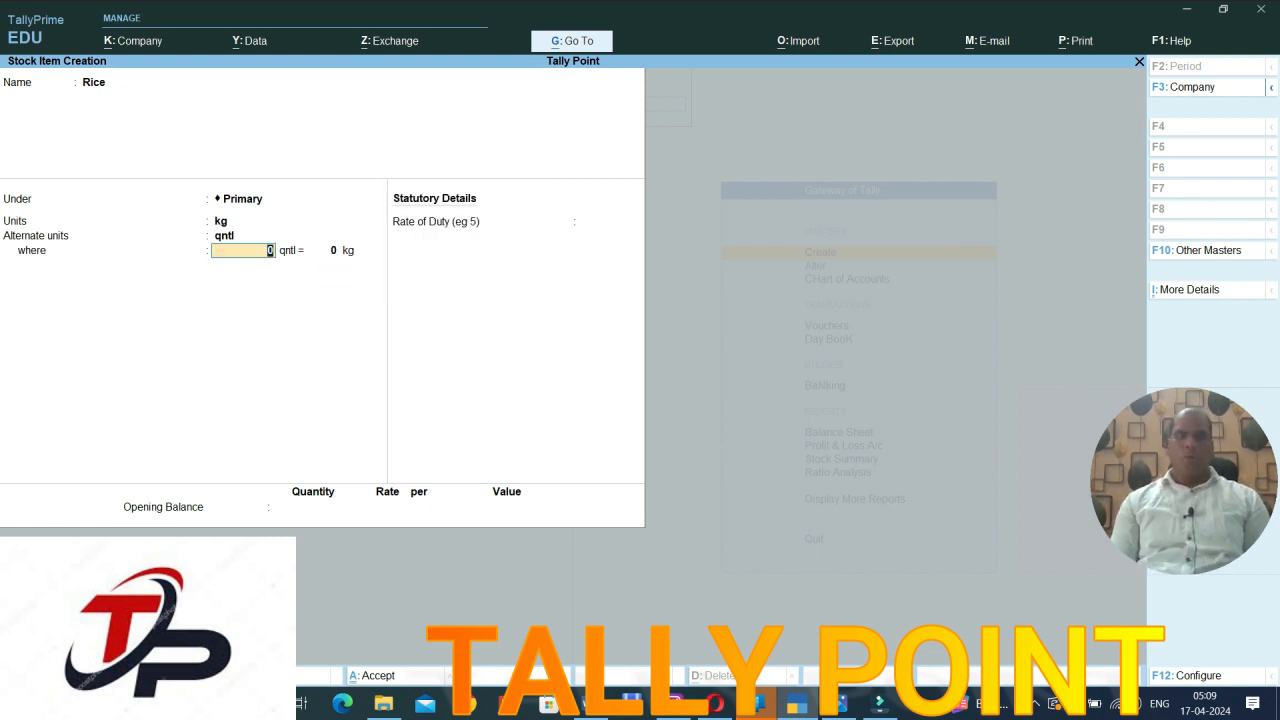
key("Return")
type("100")
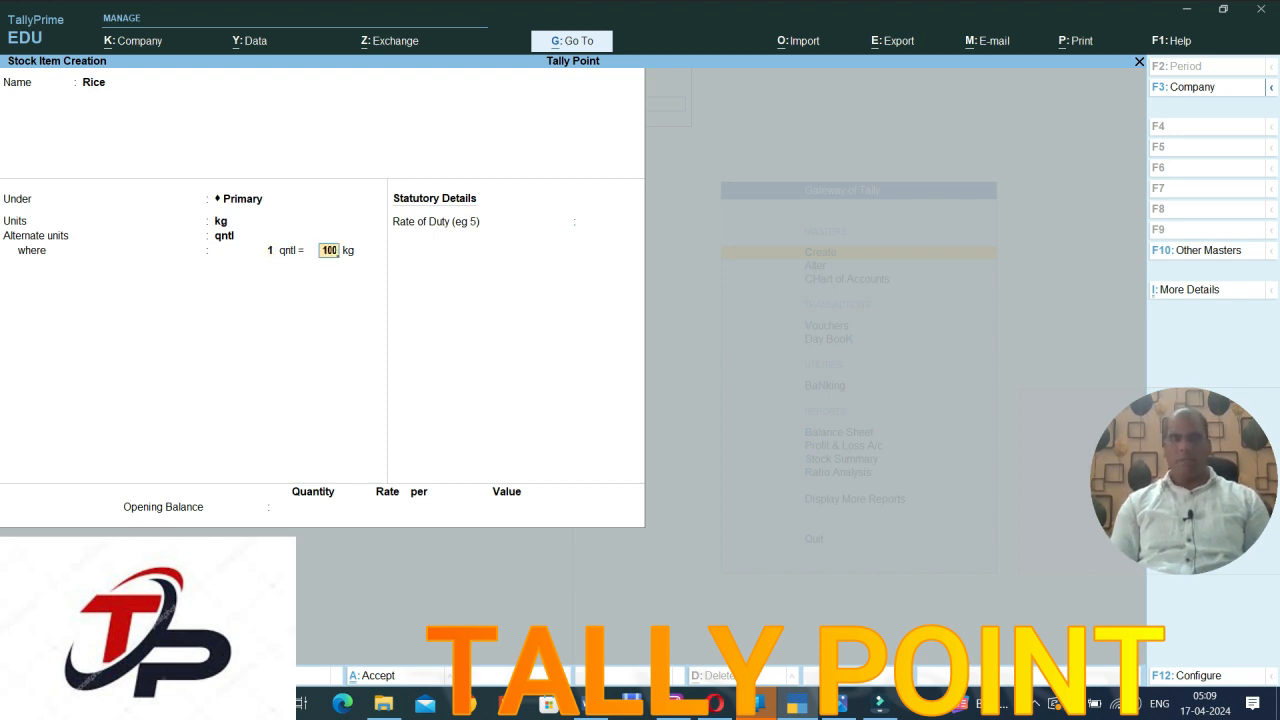
- Save the Rice stock item with its conversion of 100 kg, leaving the rate of duty blank
key("Return")
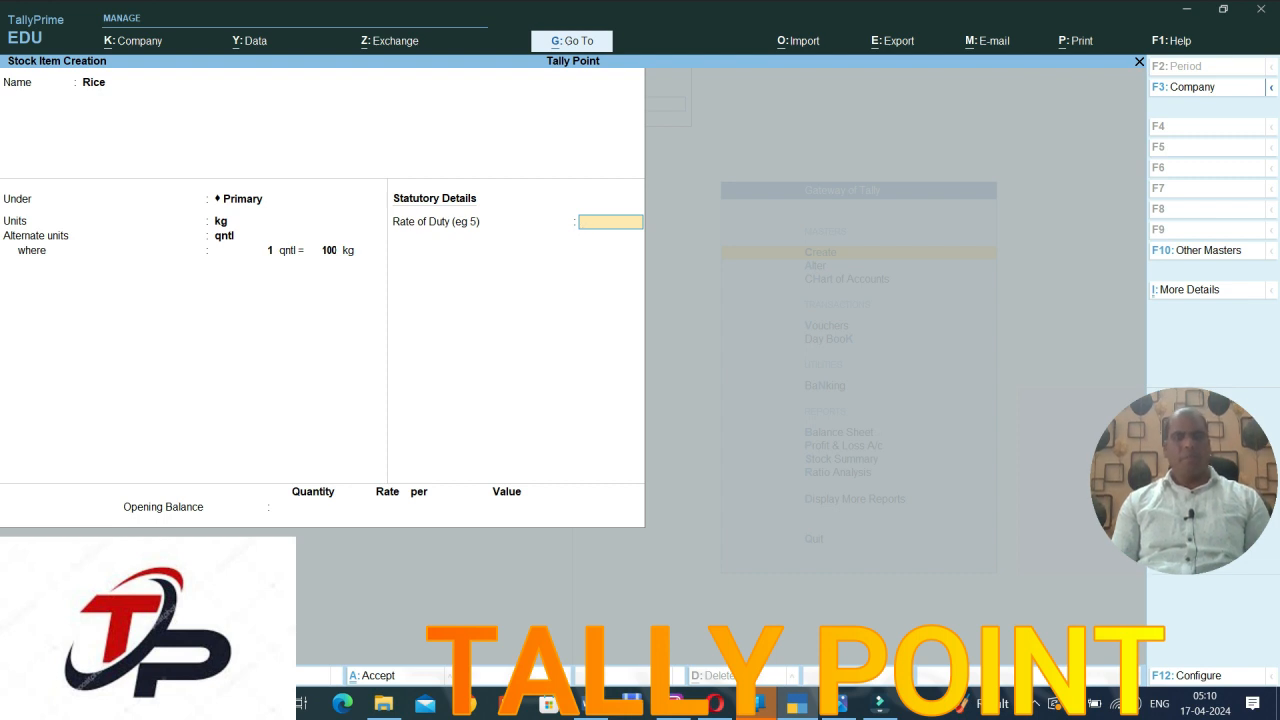
key("ctrl")
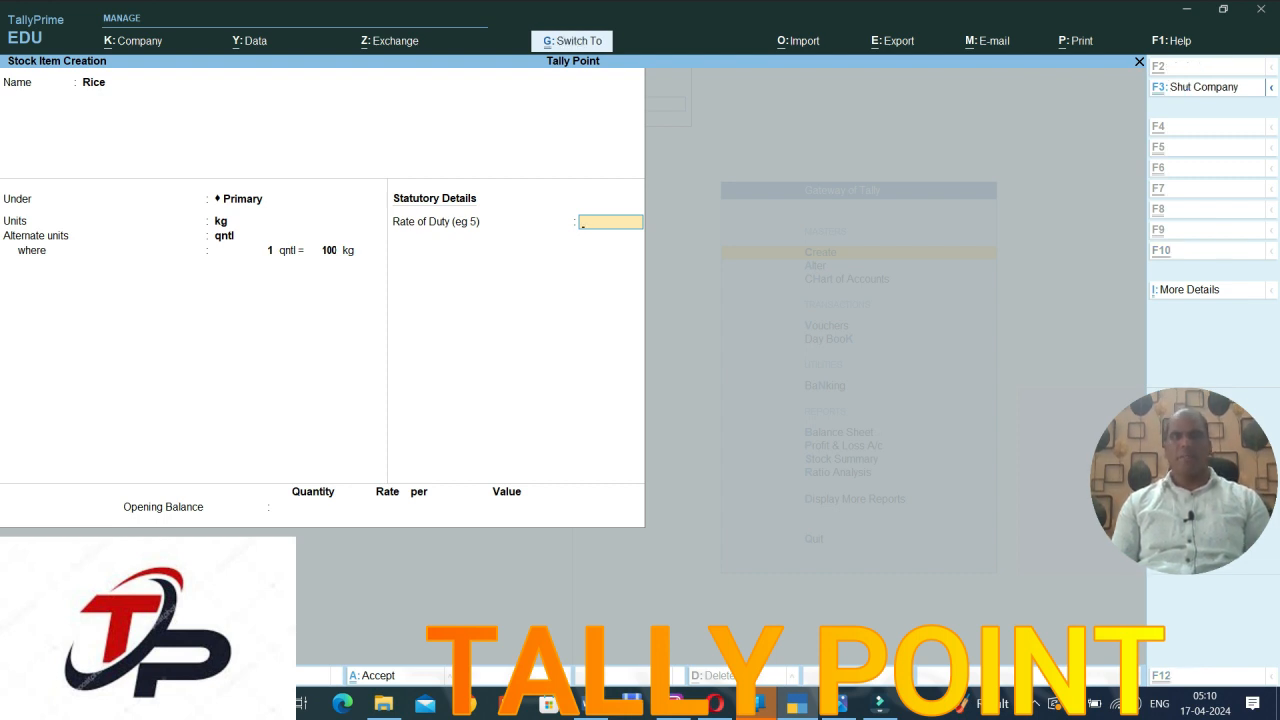
key("ctrl+a")
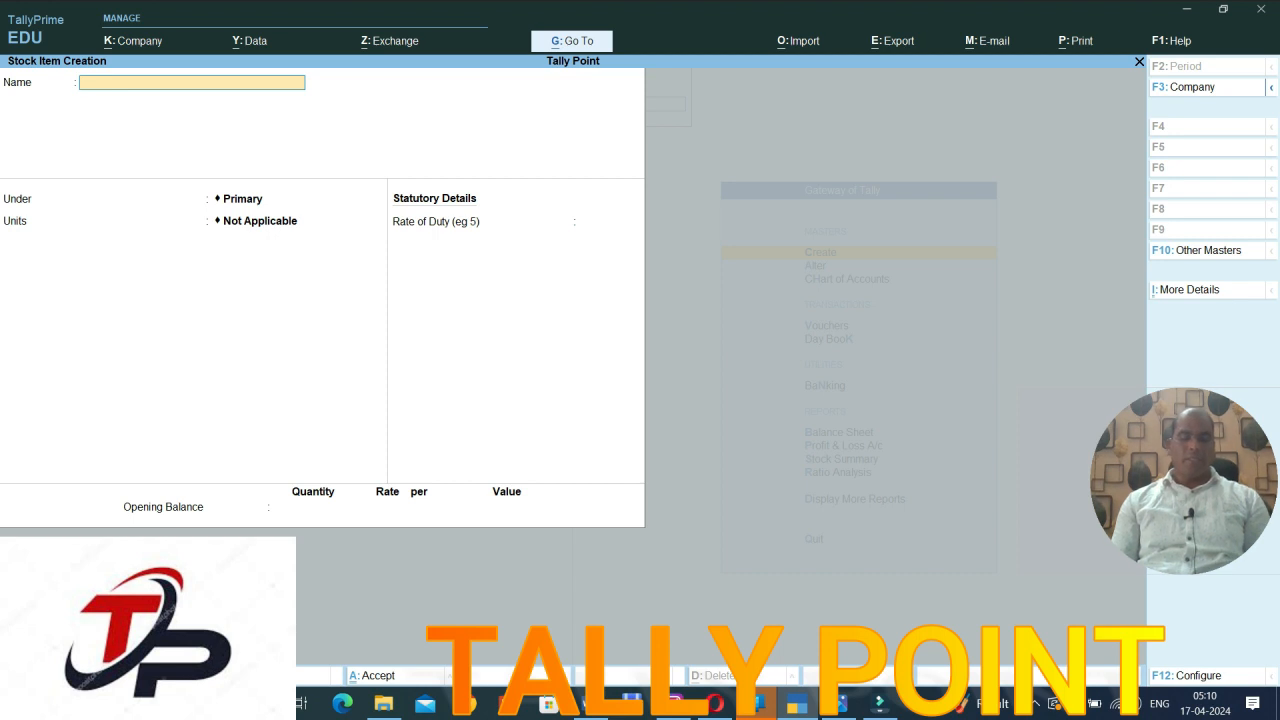
- Name the new stock item Dettol Bath Soap 75 Gm, keep it under Primary and set its main unit to pcs
type("De")
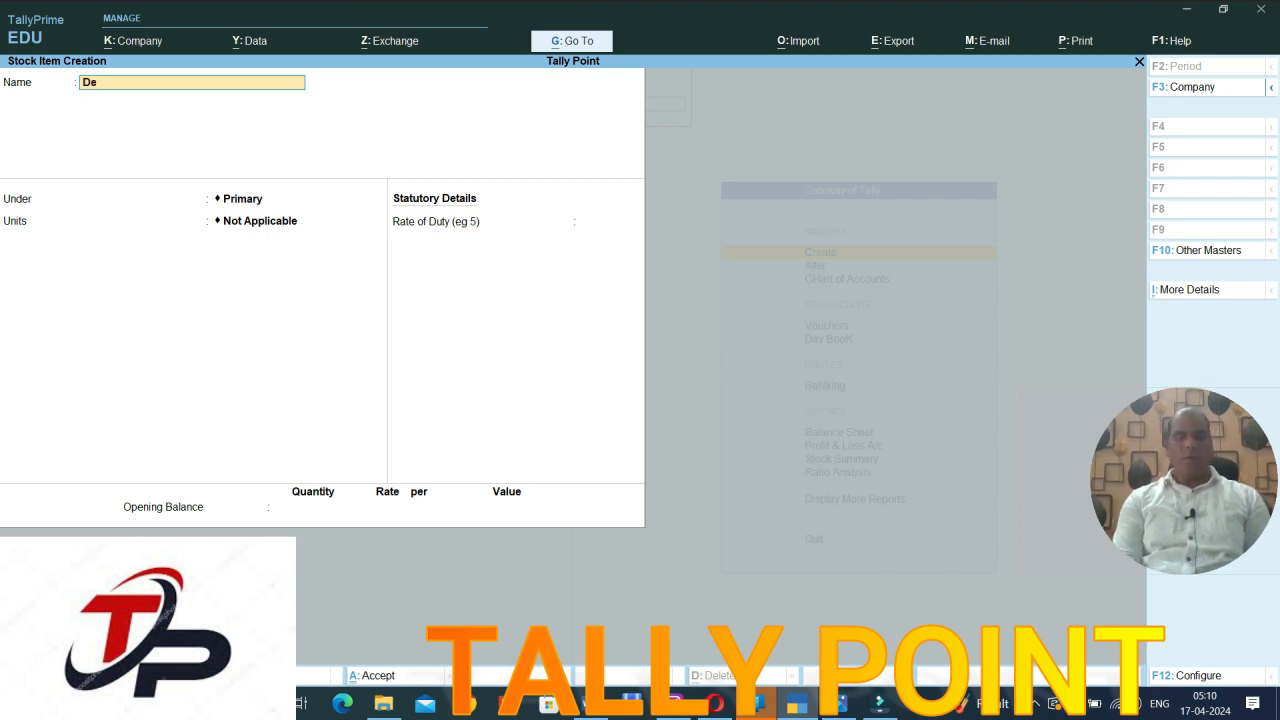
type("ttol bath Soap")
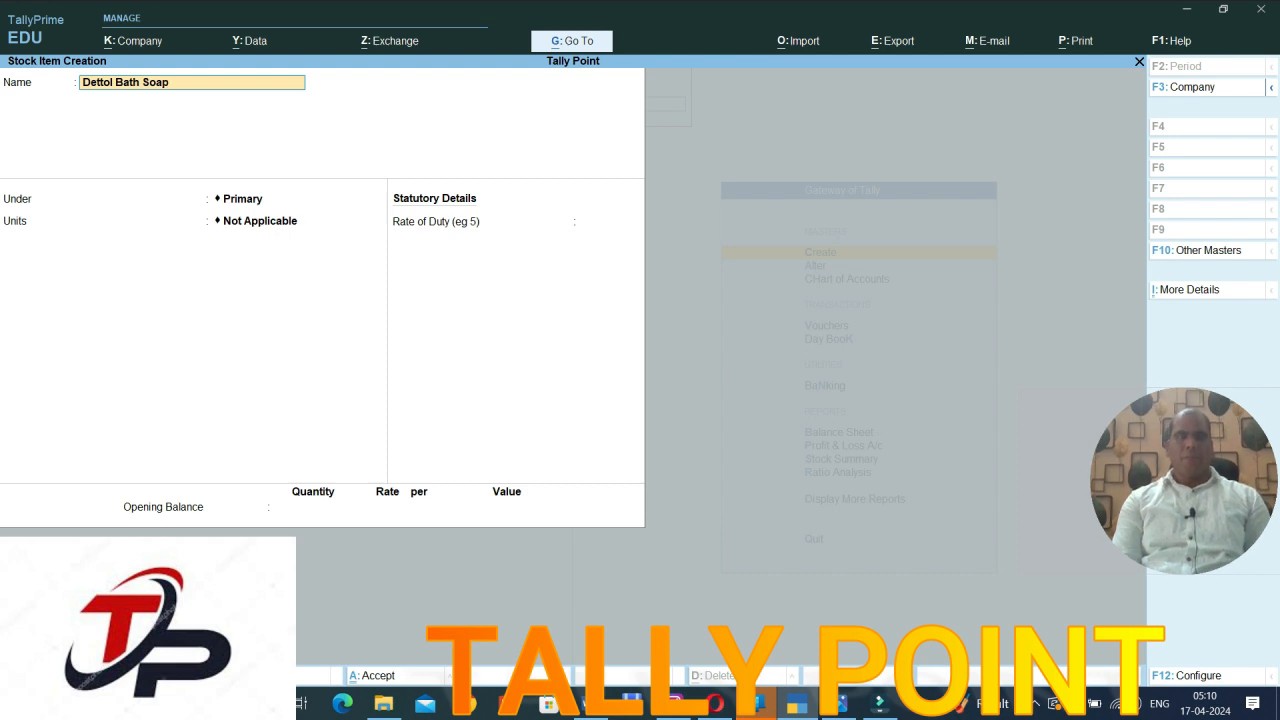
type(" 75 Gm")
key("Return")
key("Return")
key("Down")
key("Down")
key("Down")
key("Return")
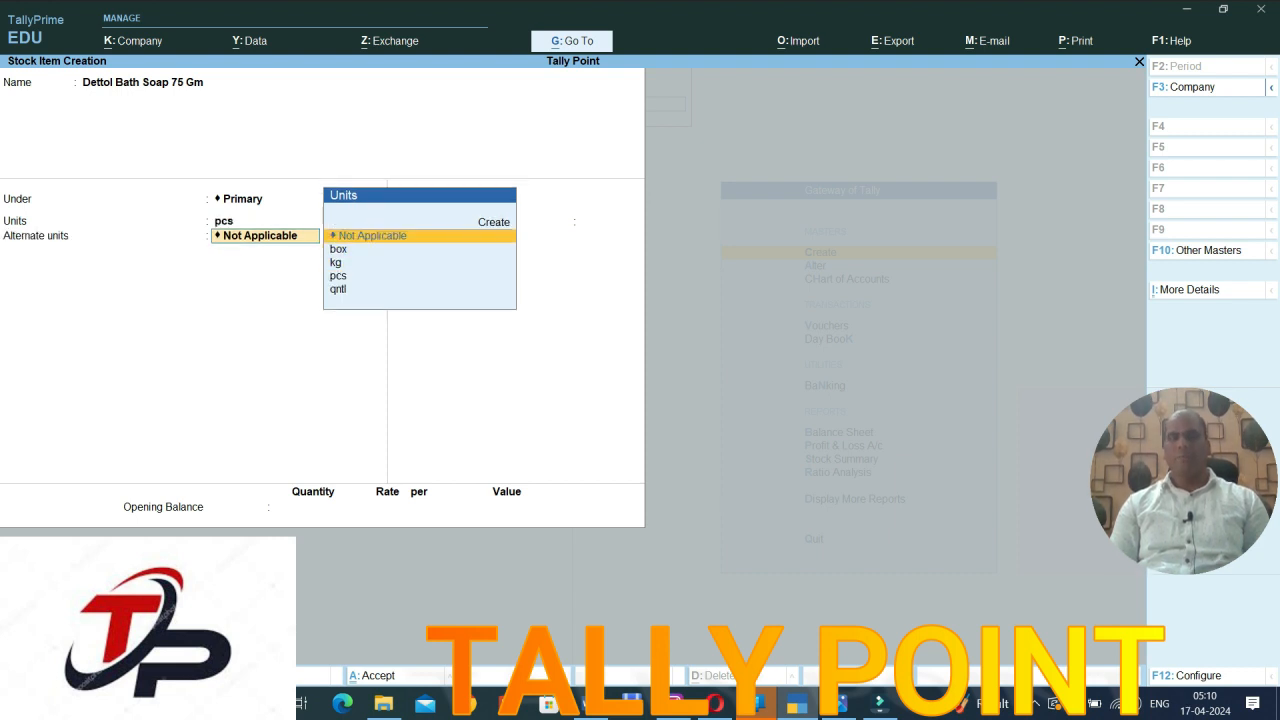
- Set the soap's alternate unit to box with 1 box = 20 pcs, and save the stock item
key("Down")
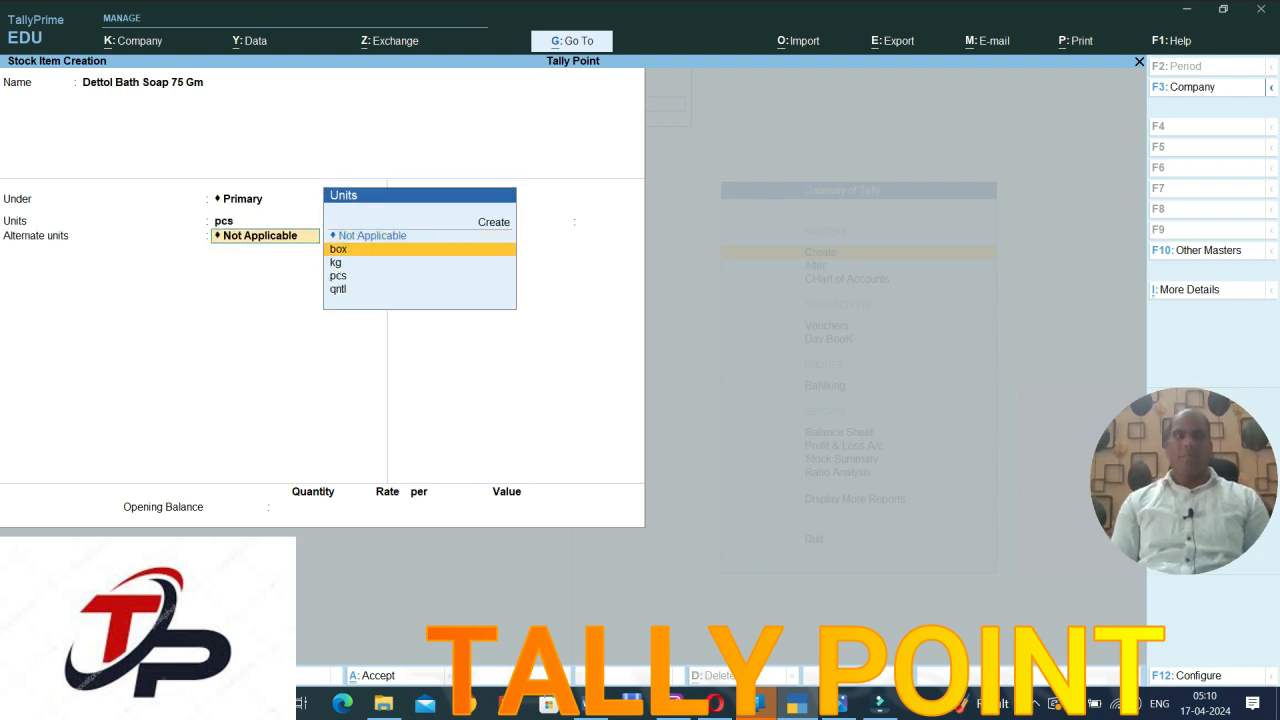
key("Return")
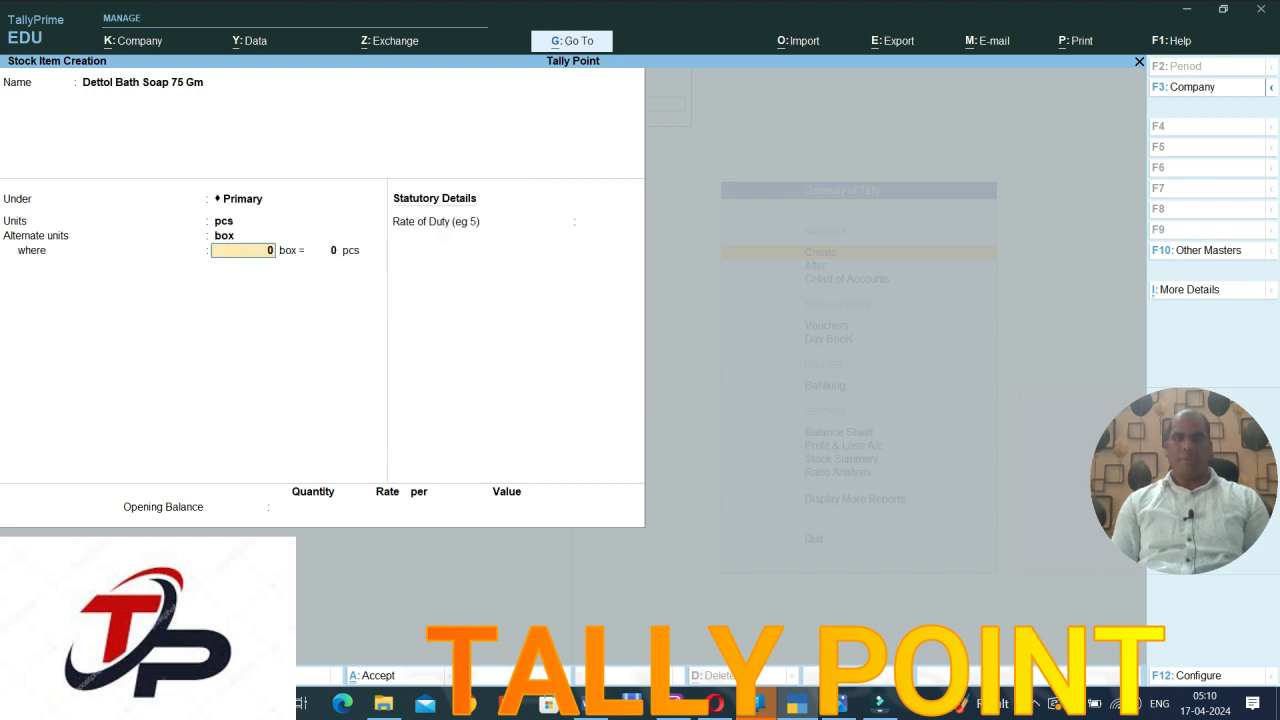
type("1")
key("Return")
type("2")
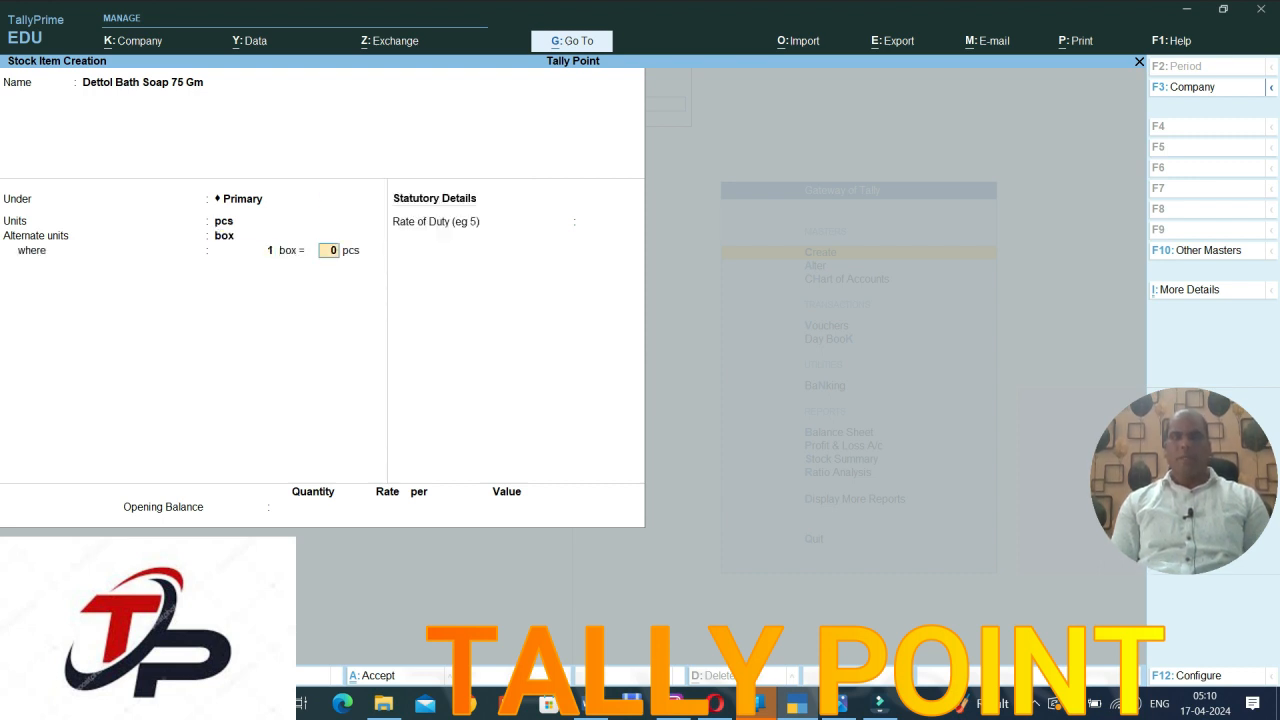
type("0")
key("Return")
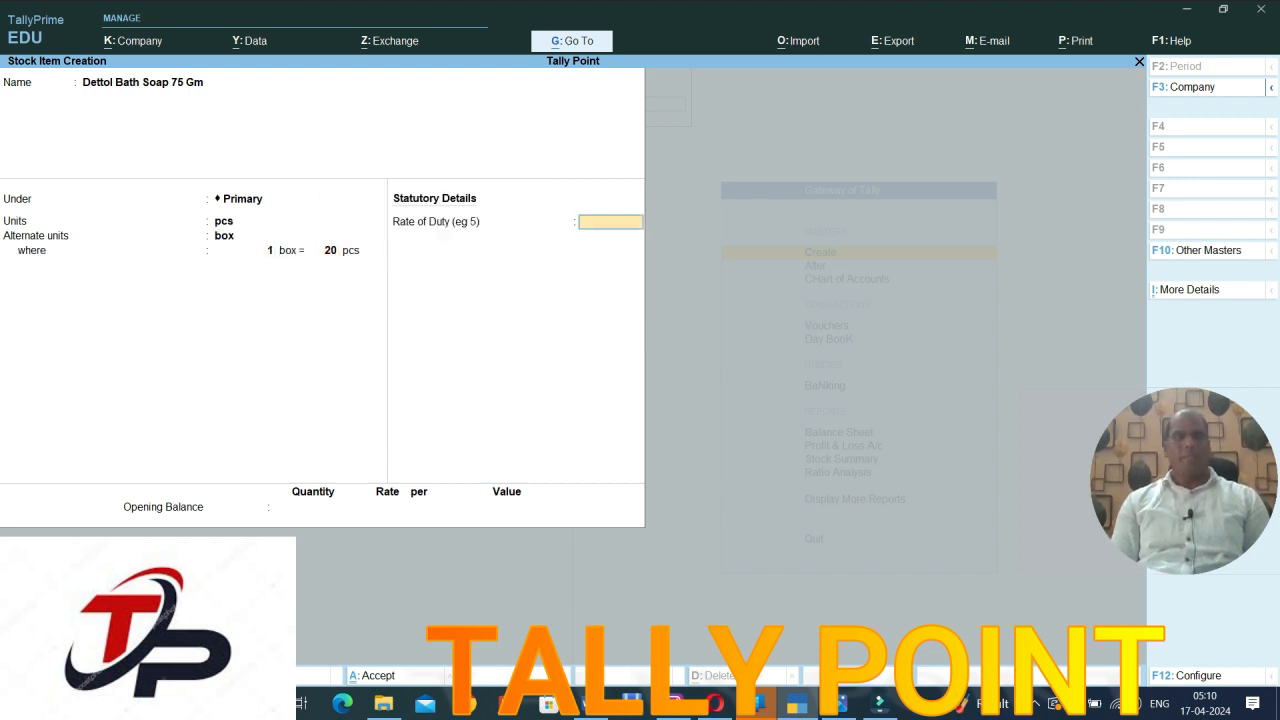
key("ctrl")
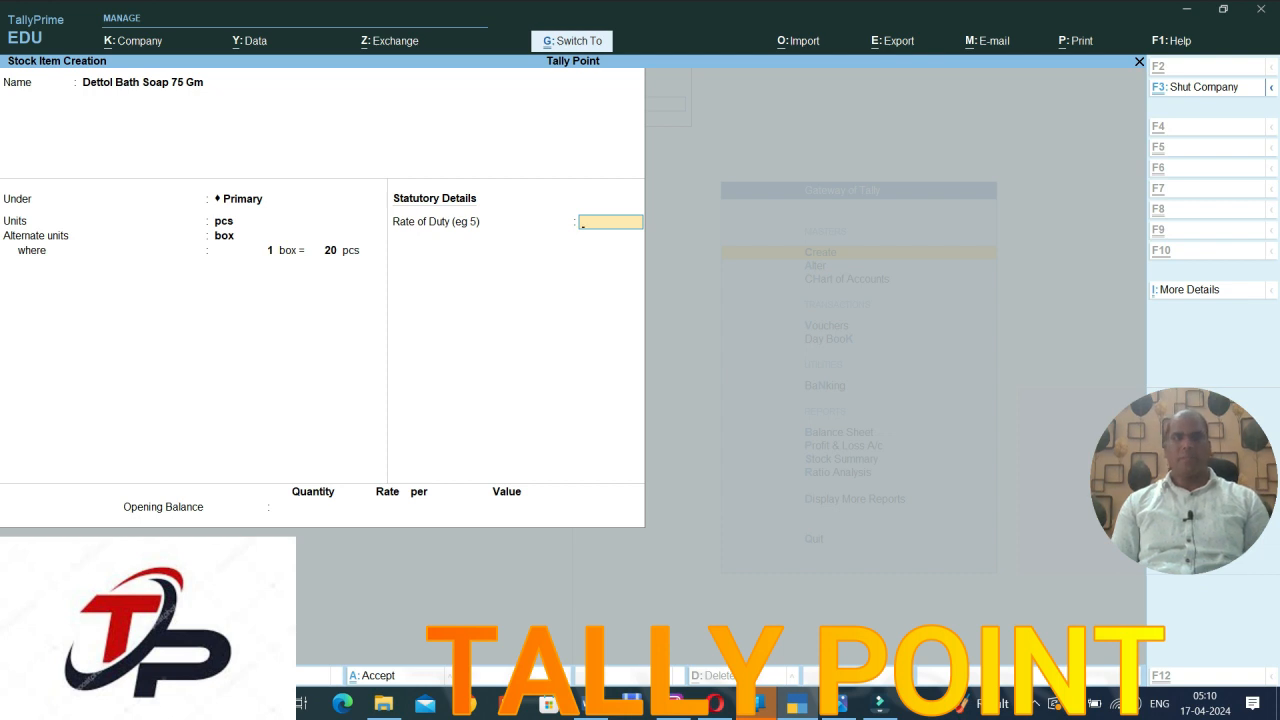
key("ctrl+a")
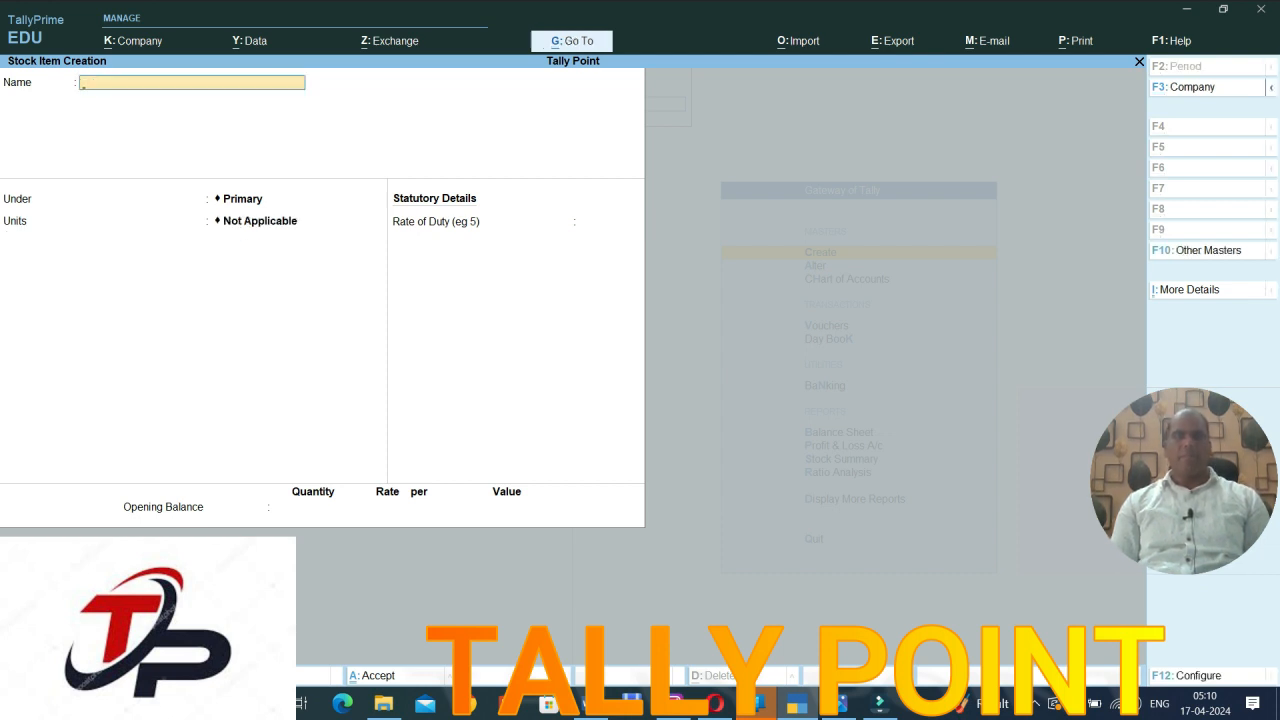
- Leave master creation and start a purchase voucher with the supplier invoice number and date left blank
key("Escape")
key("Return")
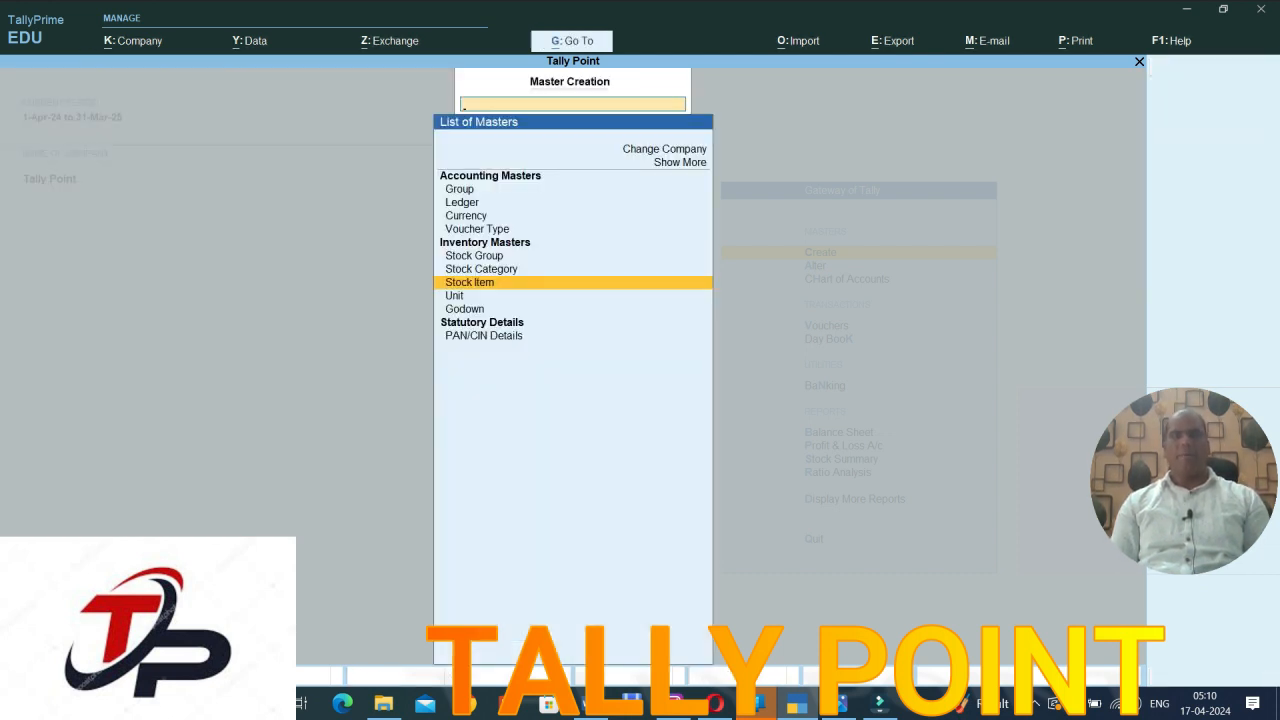
key("Escape")
key("Down")
key("Down")
key("Down")
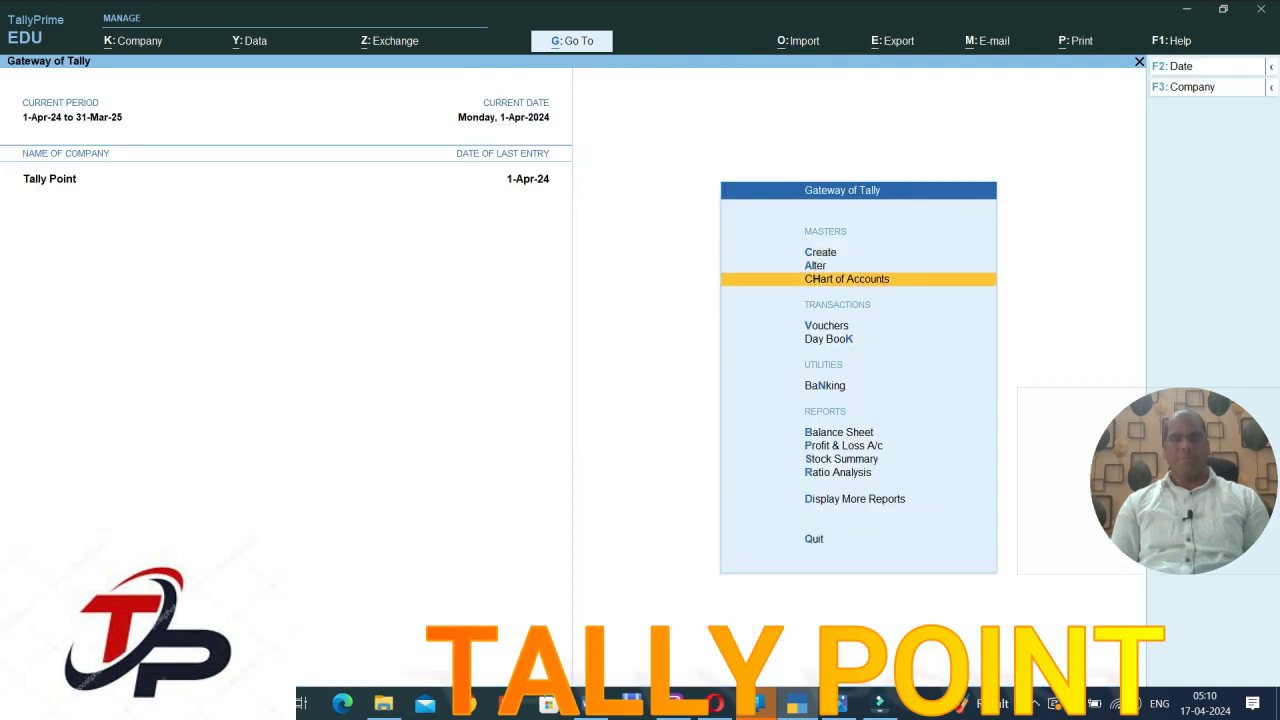
key("Return")
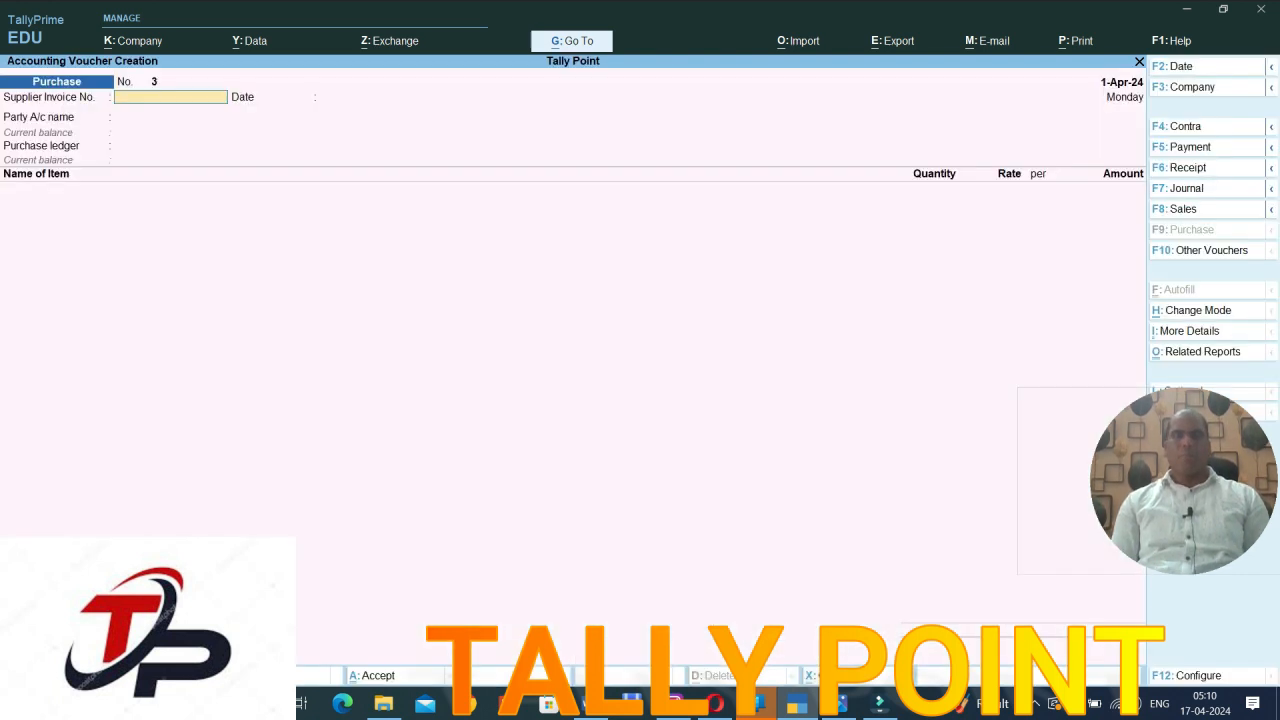
key("Return")
key("Return")
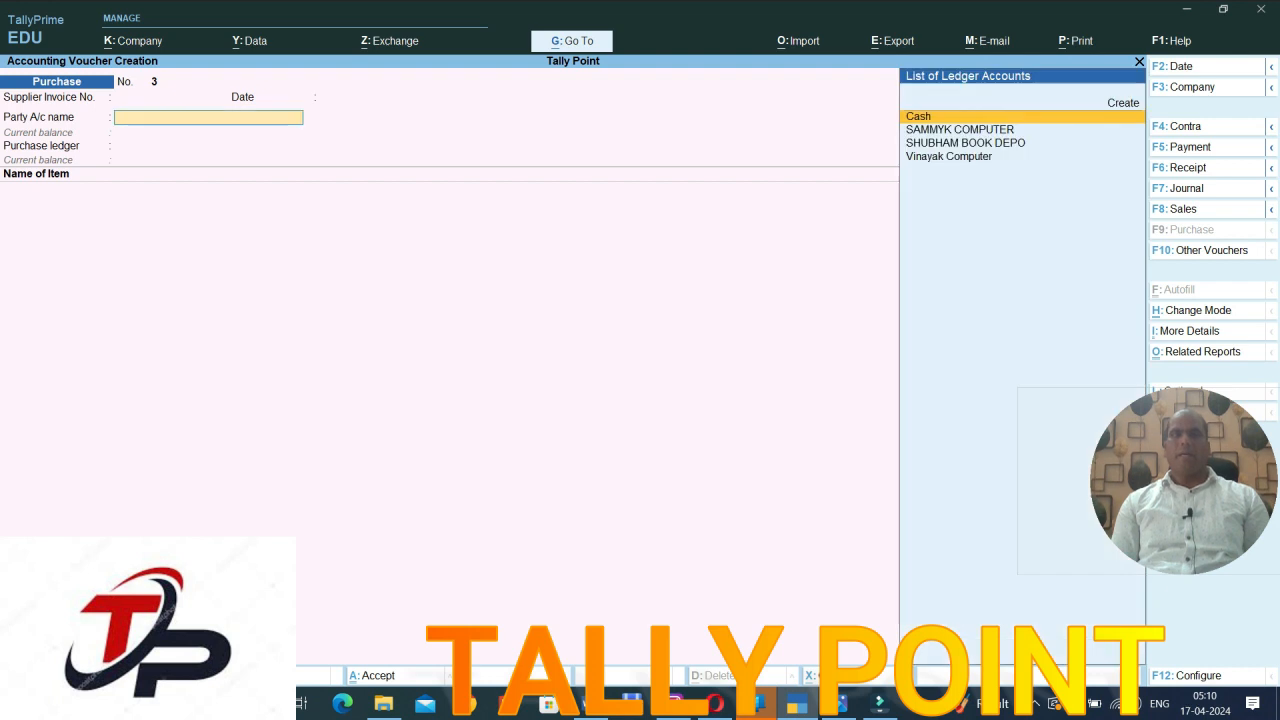
- Create the party ledger Pooja Kirana under Sundry Creditors for the voucher and use Purchase as the purchase ledger
key("Down")
key("Down")
key("Down")
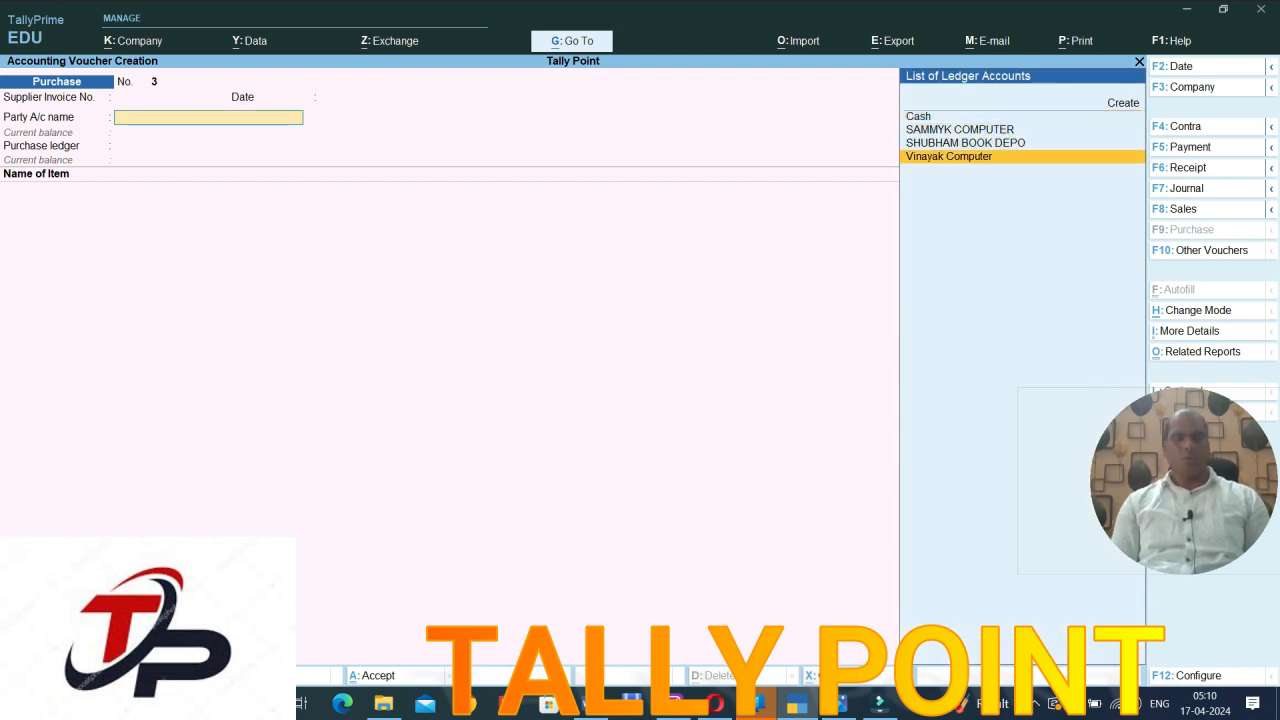
key("alt+c")
type("Pooja Kirana")
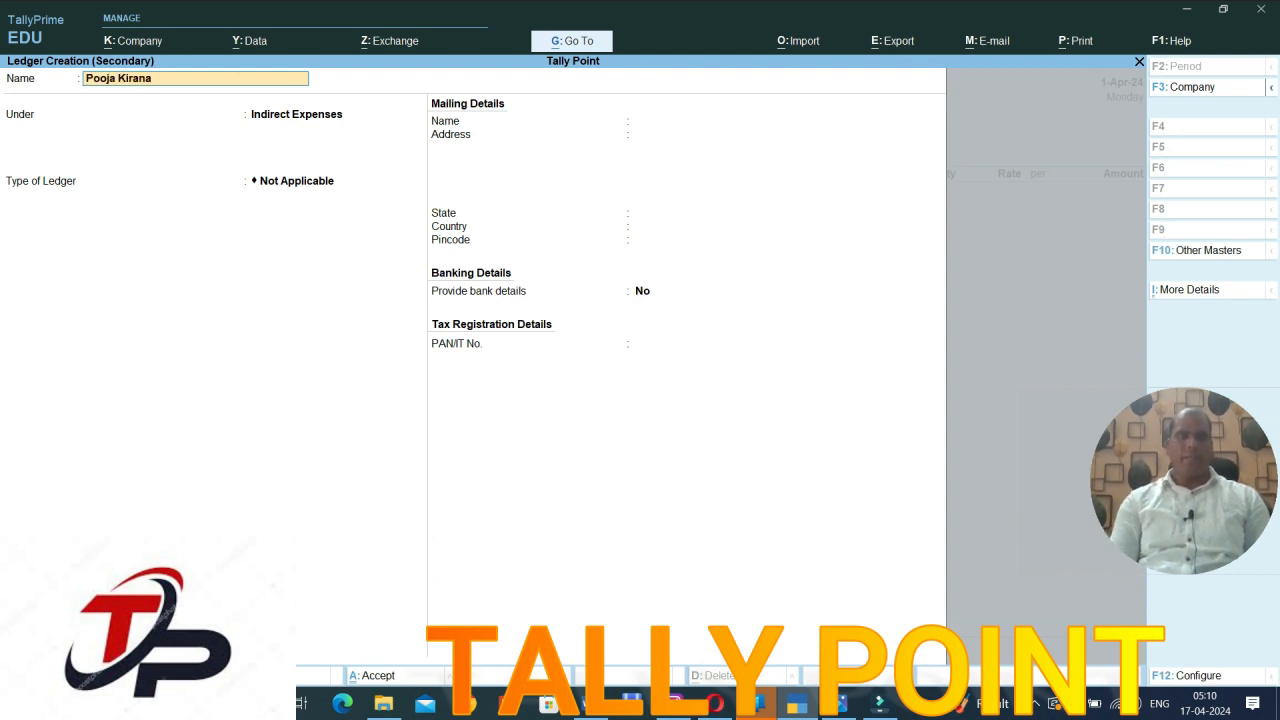
key("Return")
type("Su")
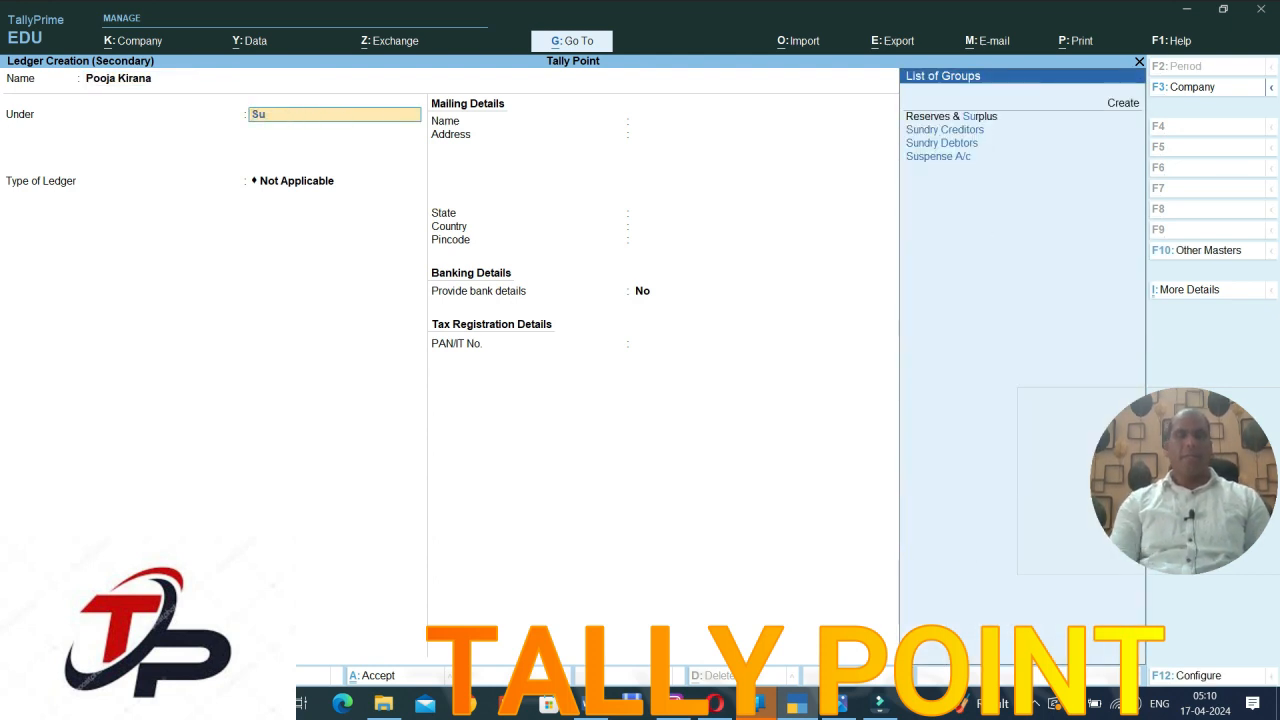
key("Return")
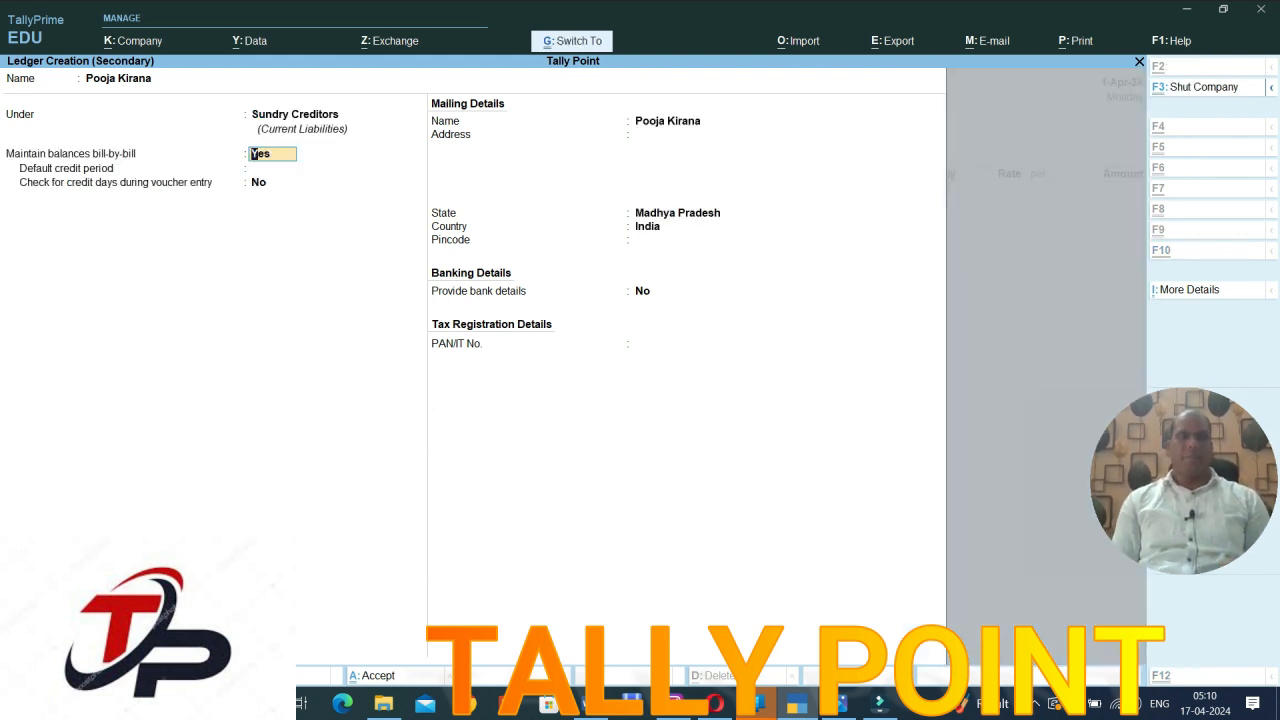
key("ctrl+a")
key("Return")
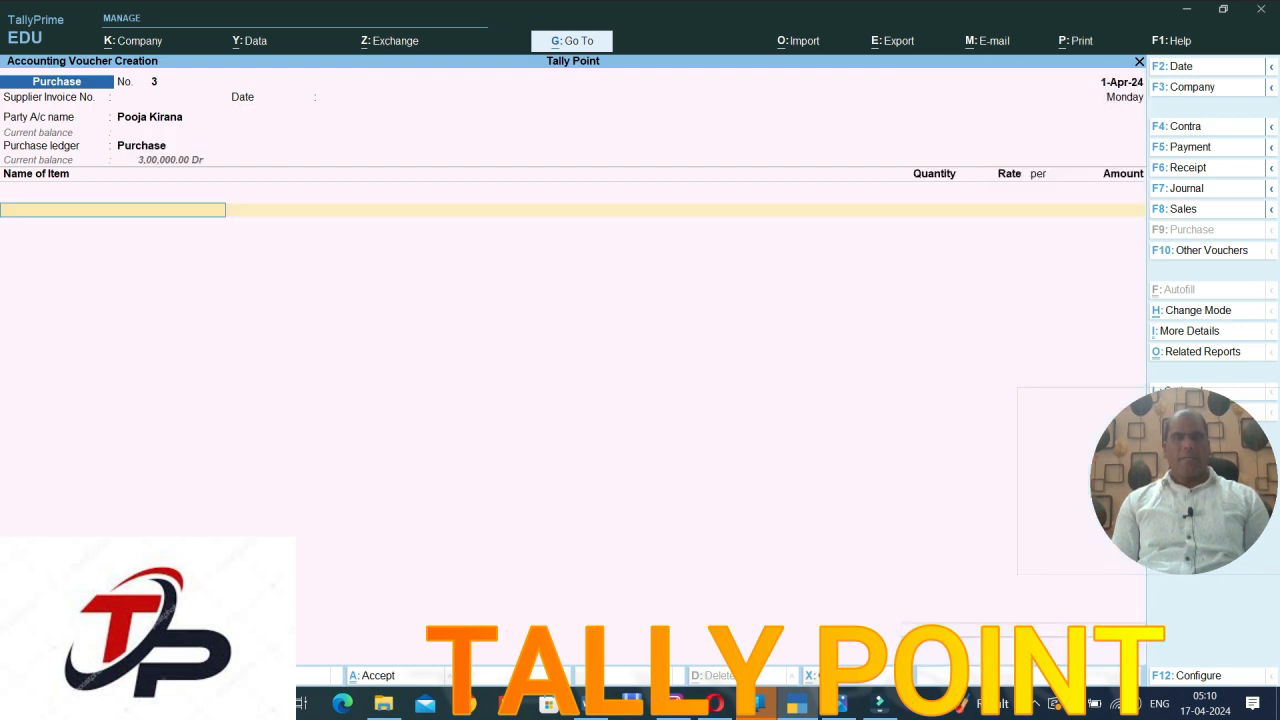
- Add Rice to the purchase voucher with a quantity of 500 kg at a rate of 50 per kg
key("Down")
key("Down")
key("Down")
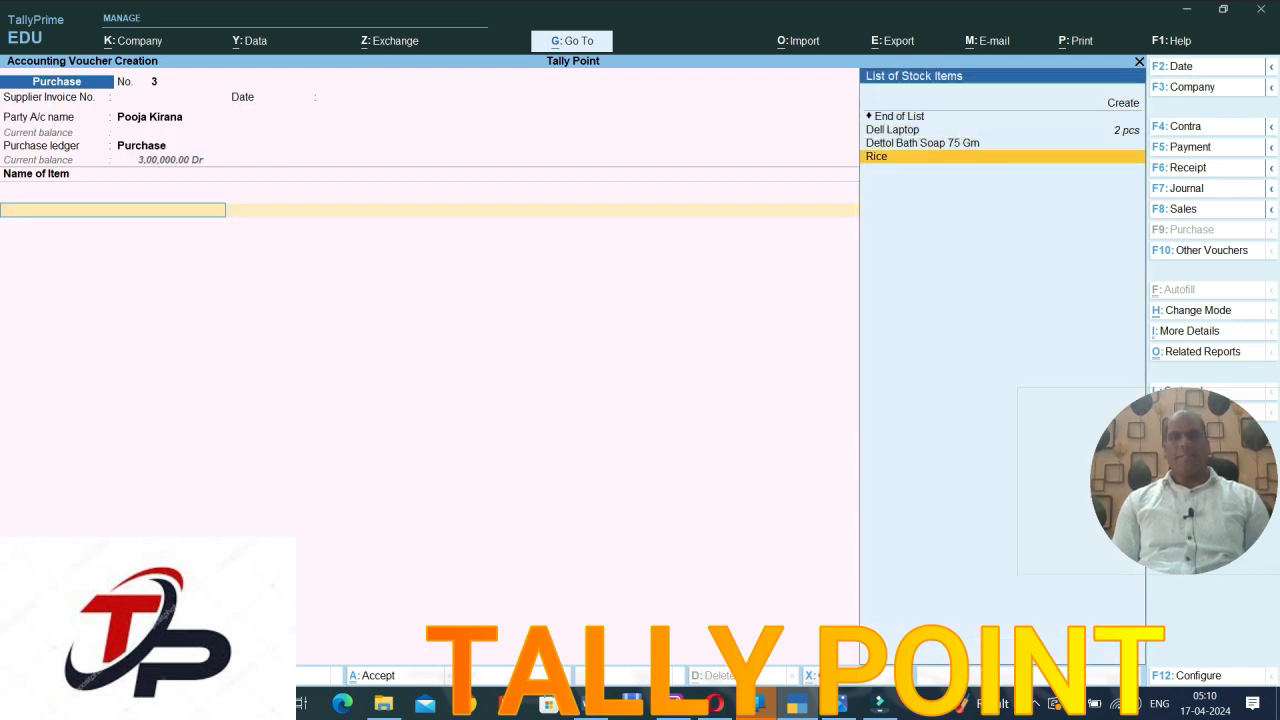
key("Return")
type("500")
key("Return")
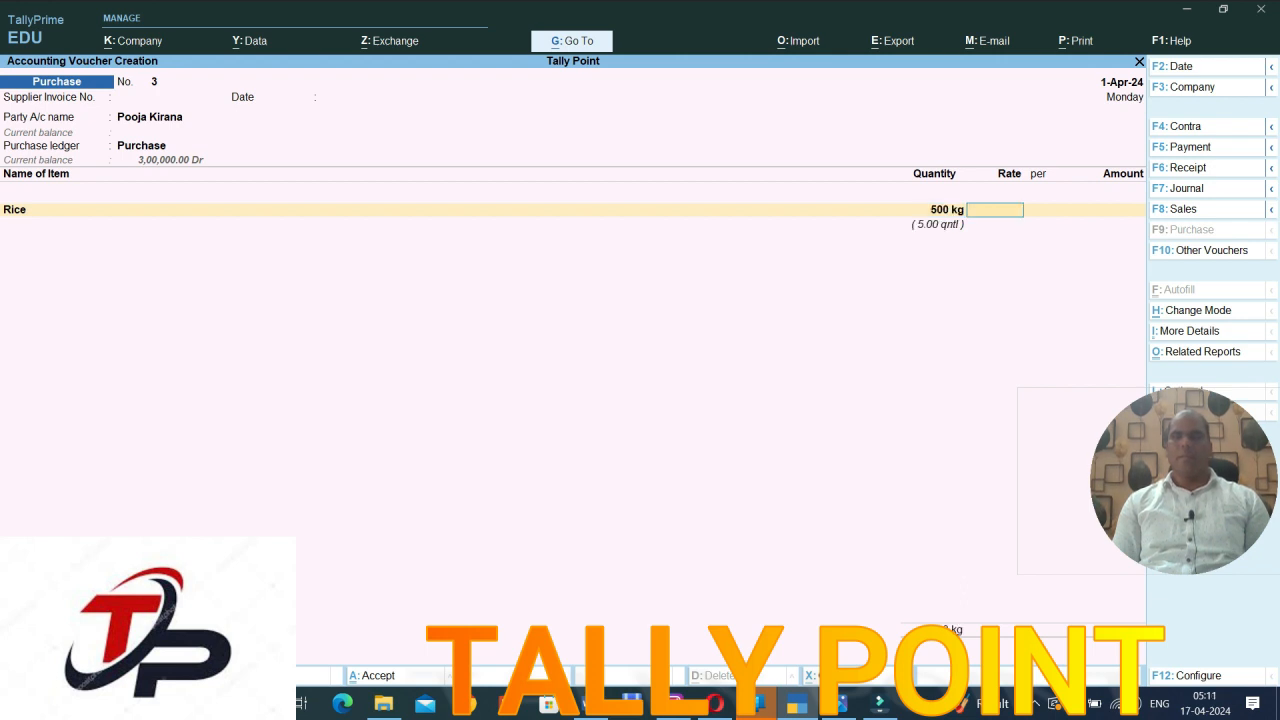
type("50")
key("Return")
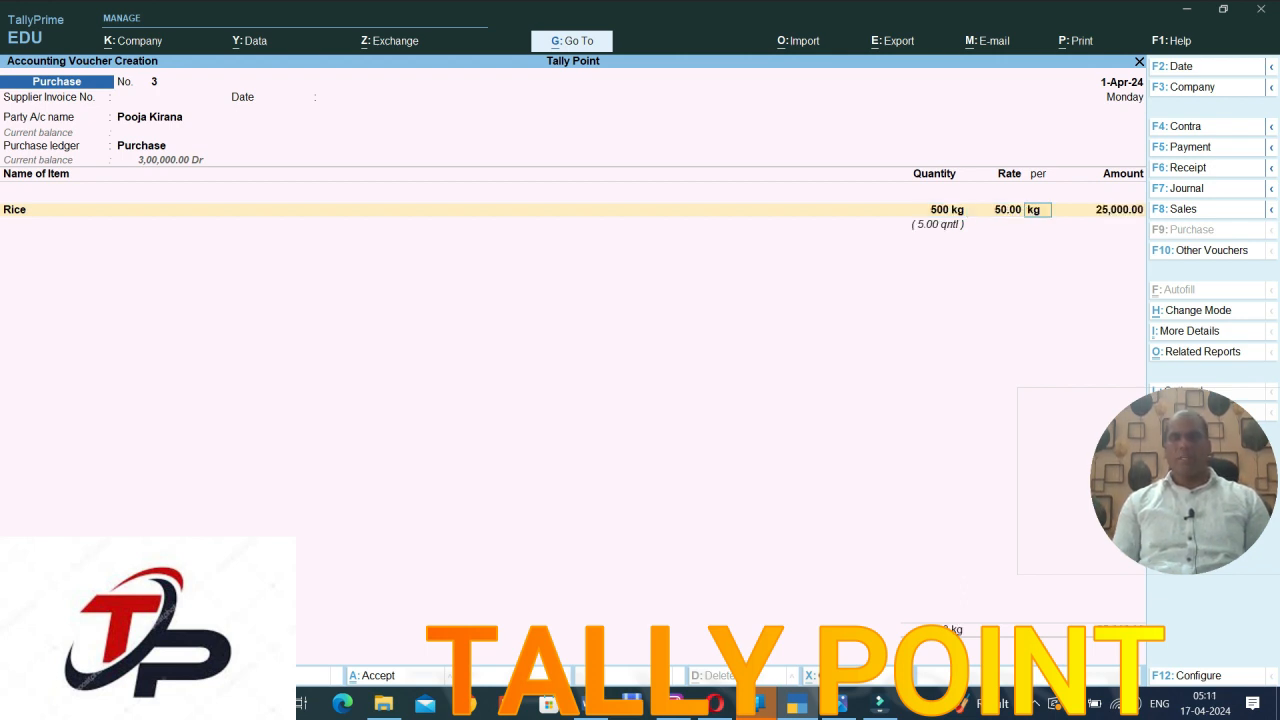
key("Return")
key("Return")
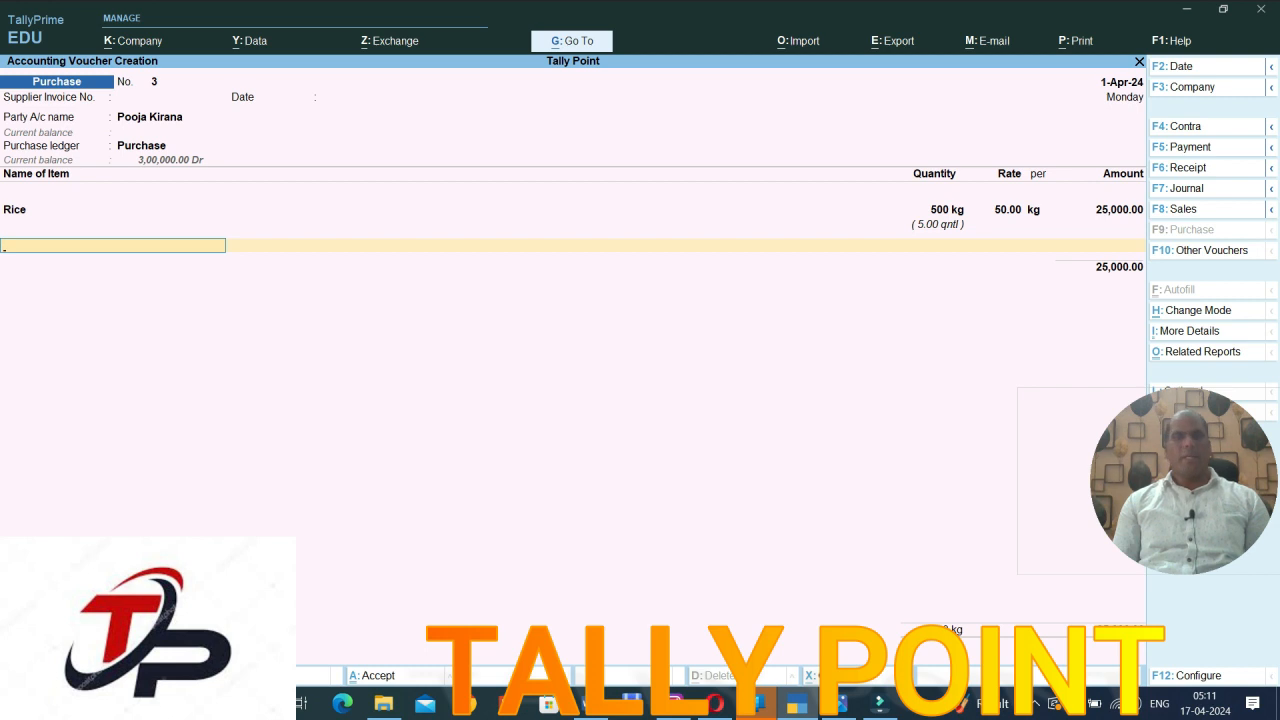
- Add a second Rice line to the voucher with a quantity of 10 qntl
key("Down")
key("Down")
key("Down")
key("Return")
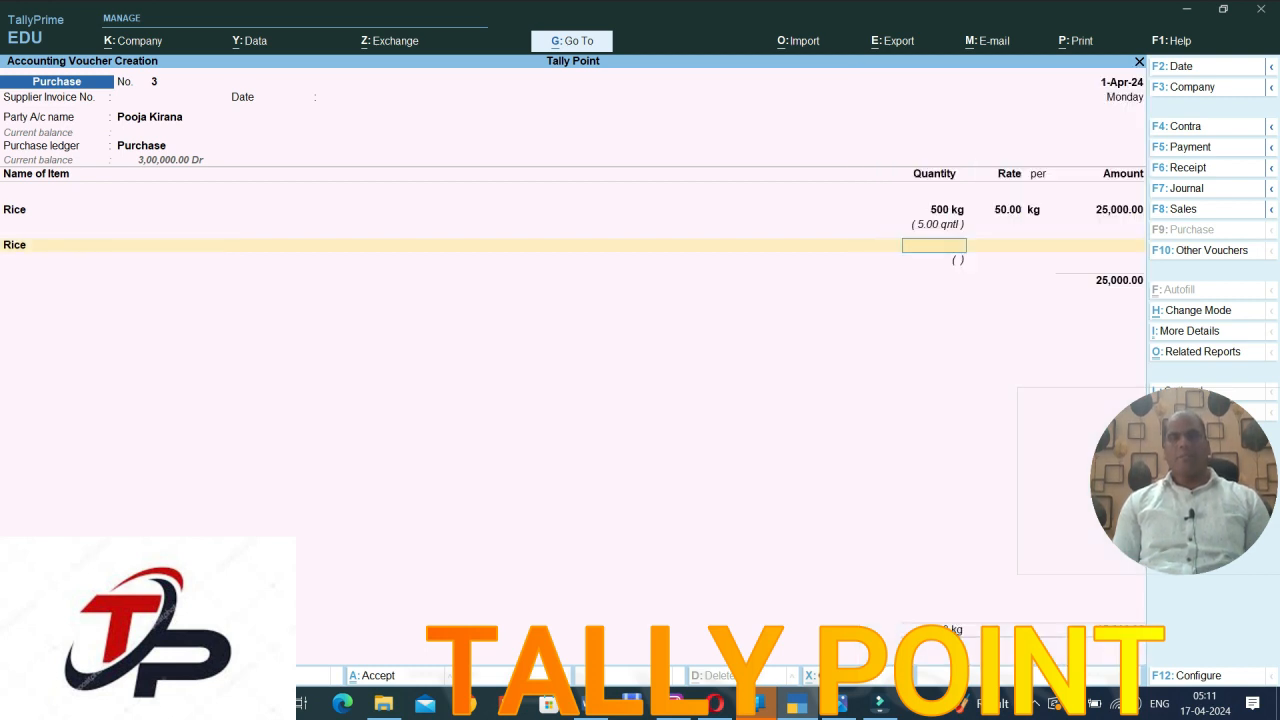
type("10q")
type("ntl")
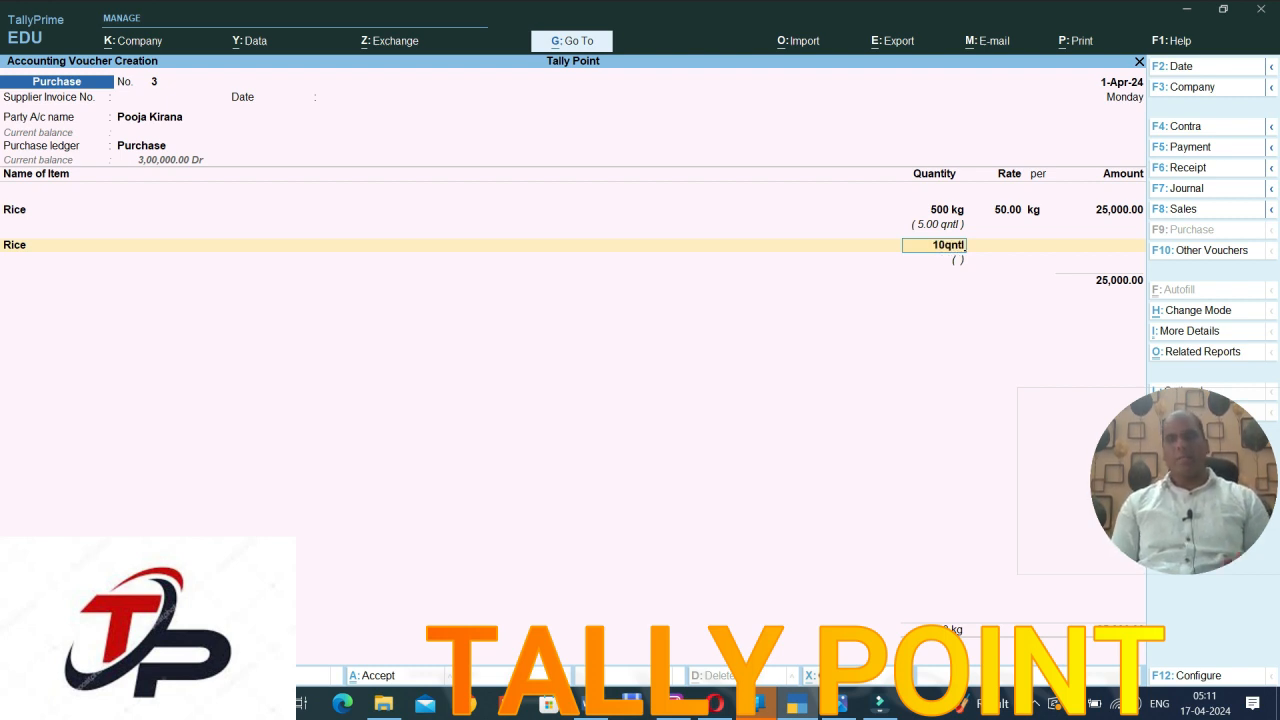
key("Return")
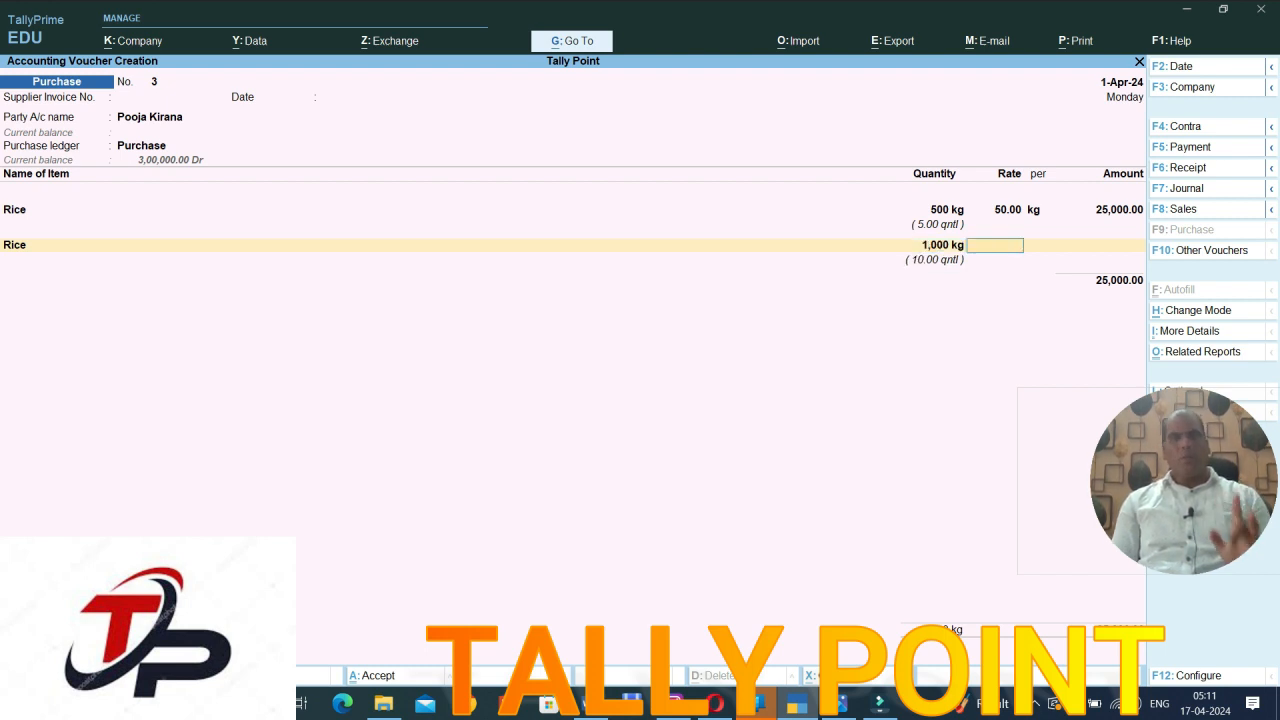
- Set the second Rice line's rate to 5000 per qntl and accept the amount
type("5000")
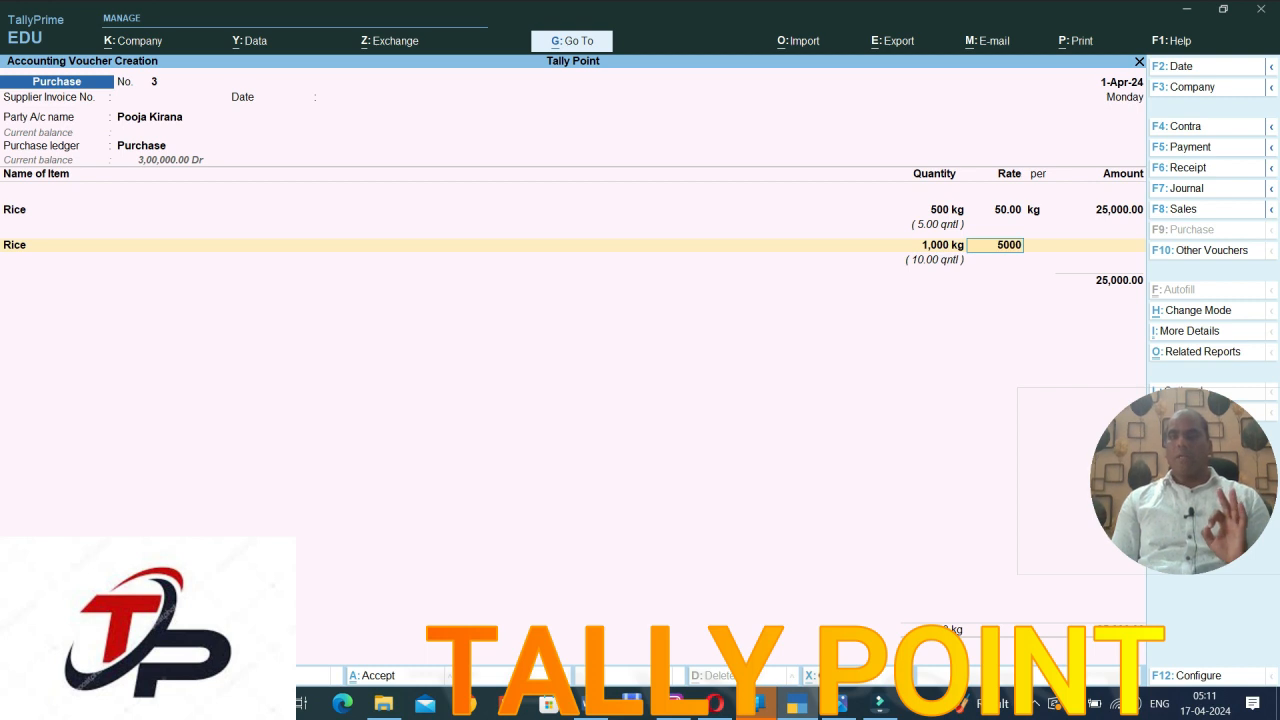
key("Return")
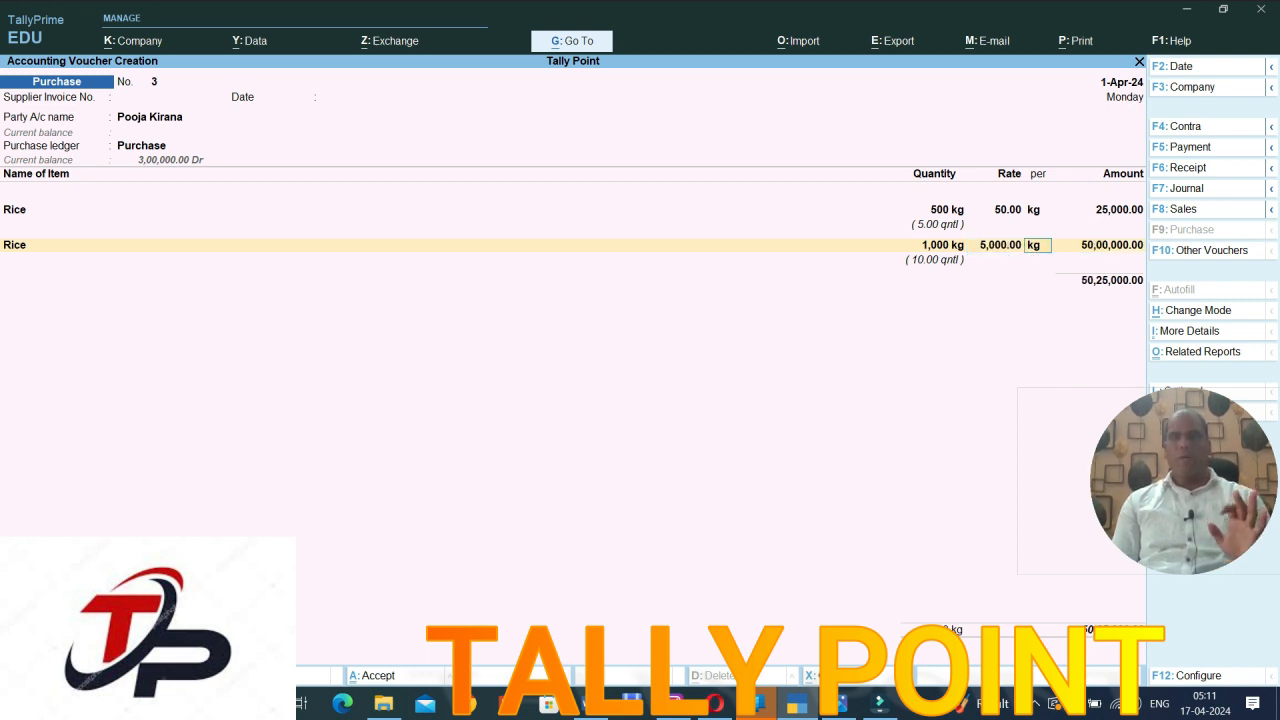
type("qntl")
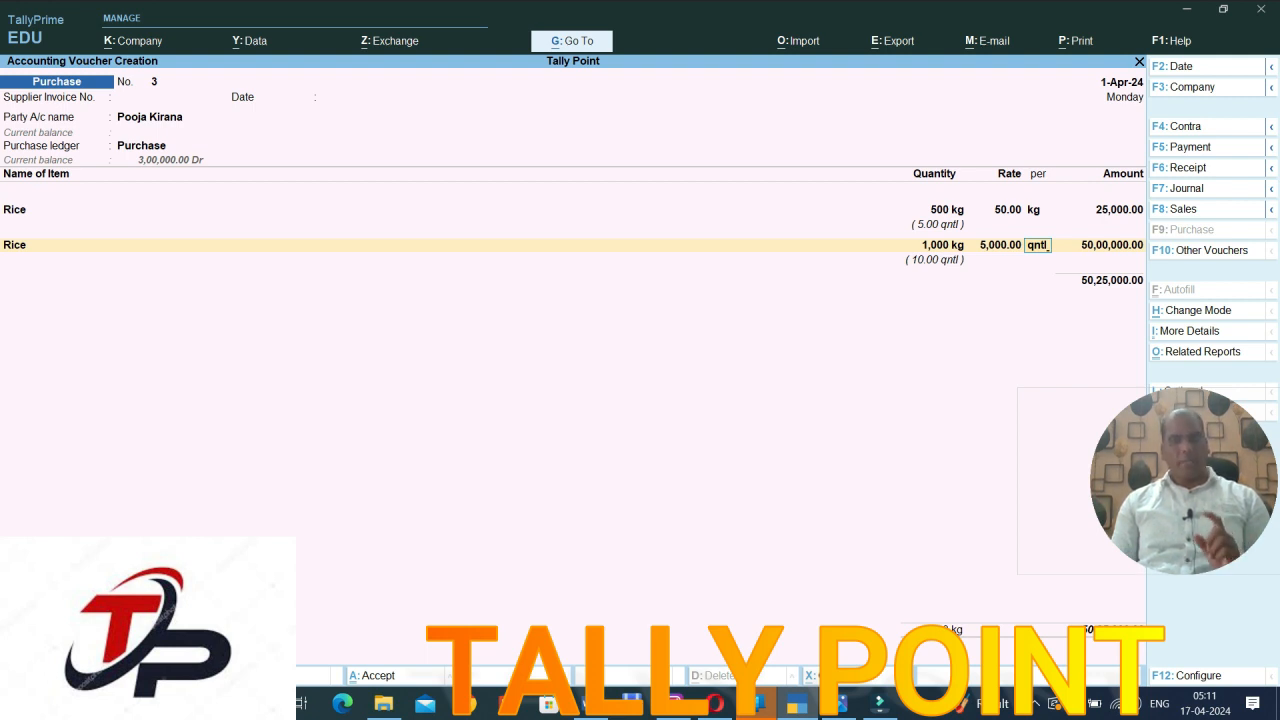
key("Return")
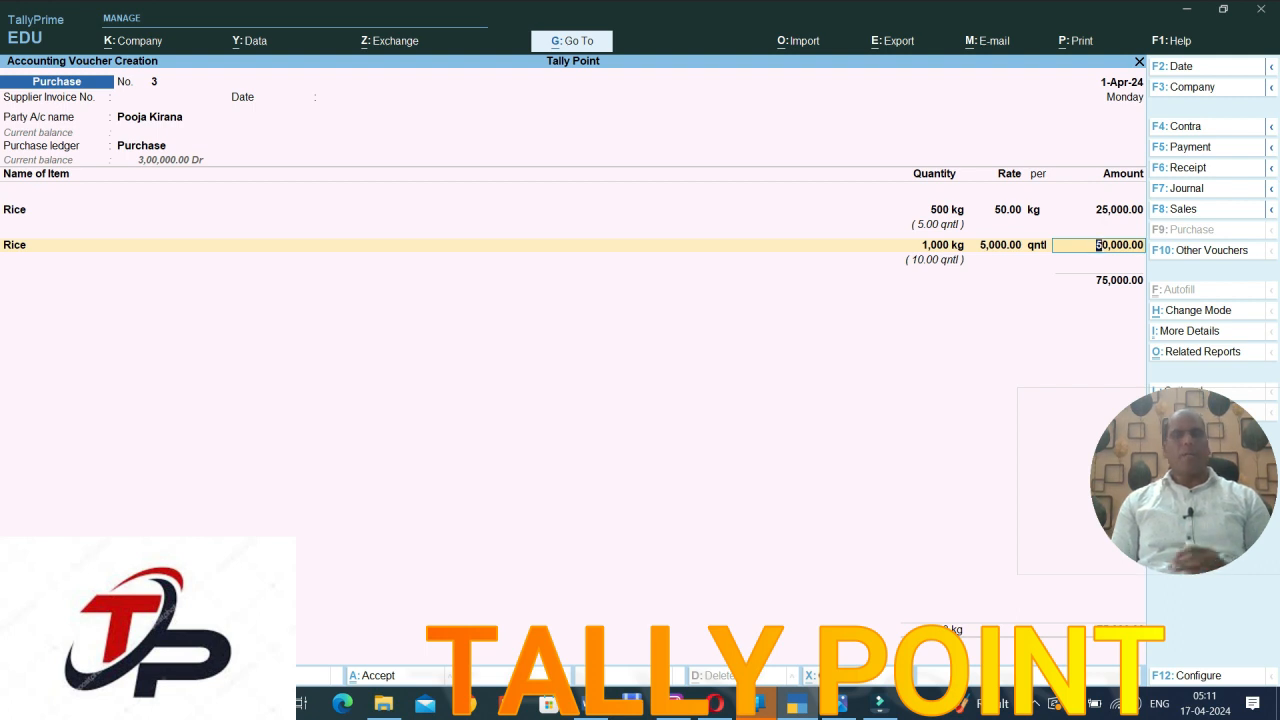
key("Return")
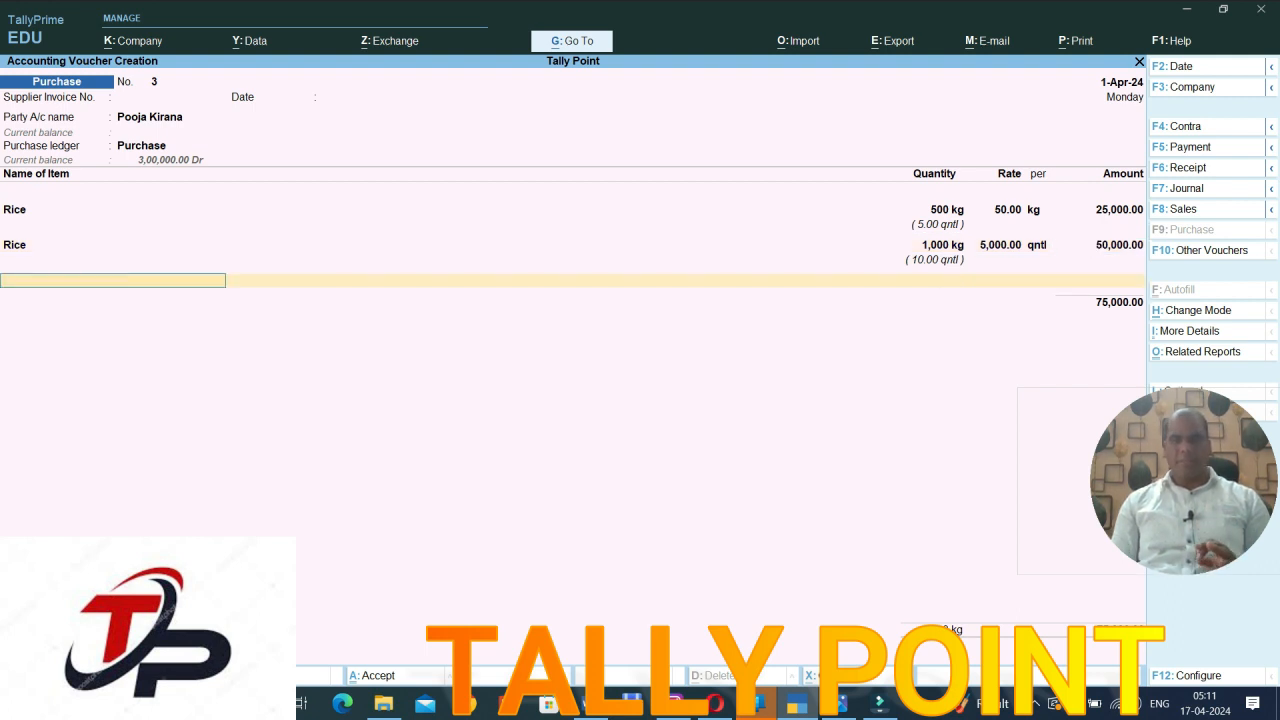
- Add Dettol Bath Soap 75 Gm to the purchase voucher with a quantity of 100 pcs
key("Down")
key("Down")
key("Down")
key("Down")
key("Down")
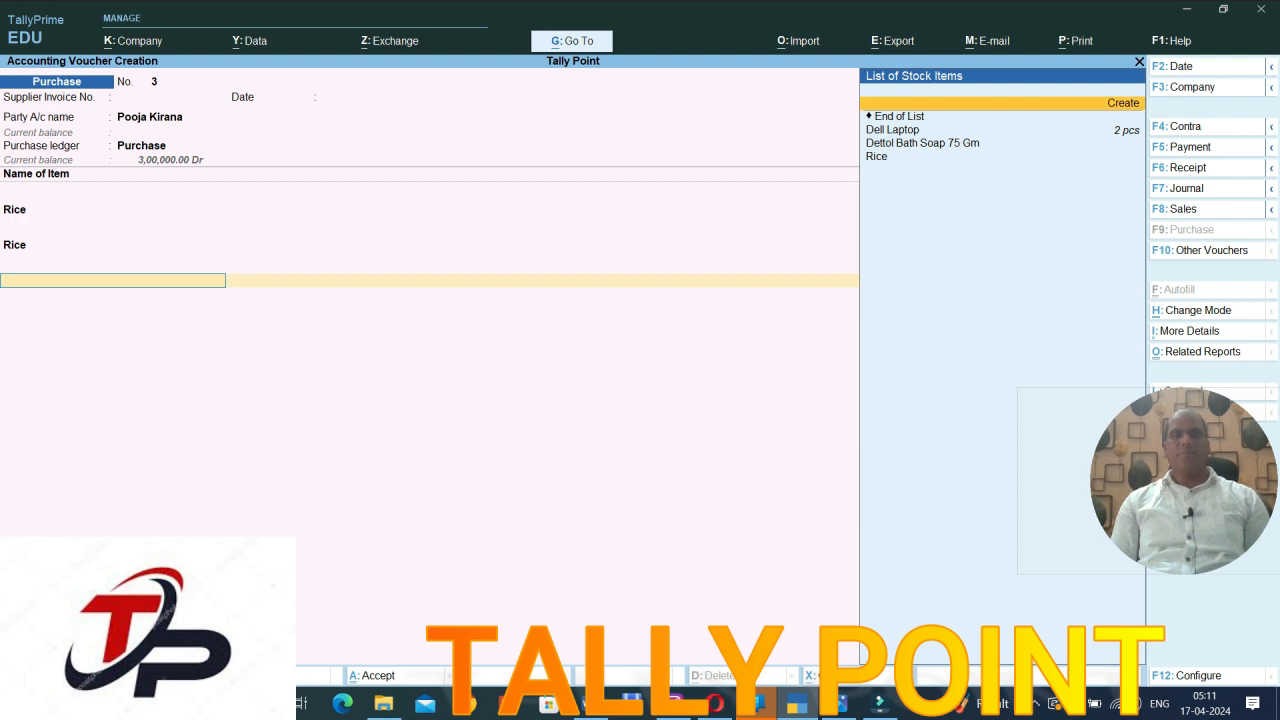
key("Up")
key("Down")
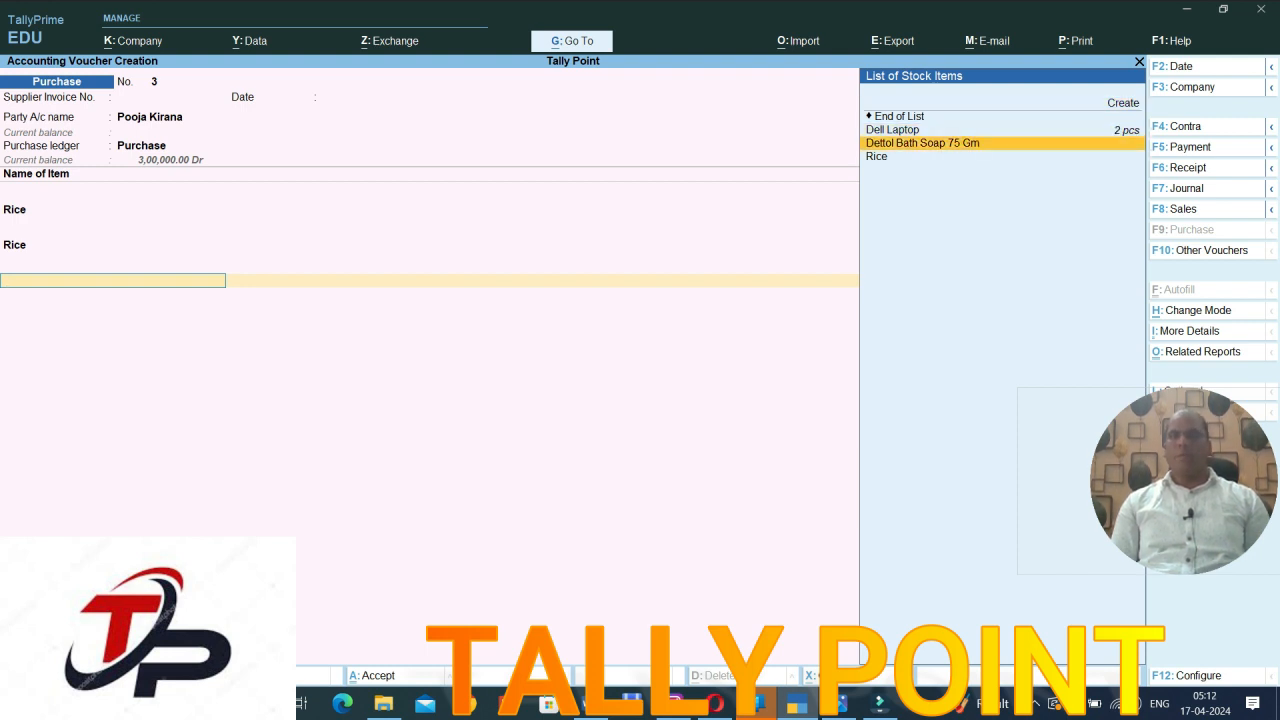
key("Return")
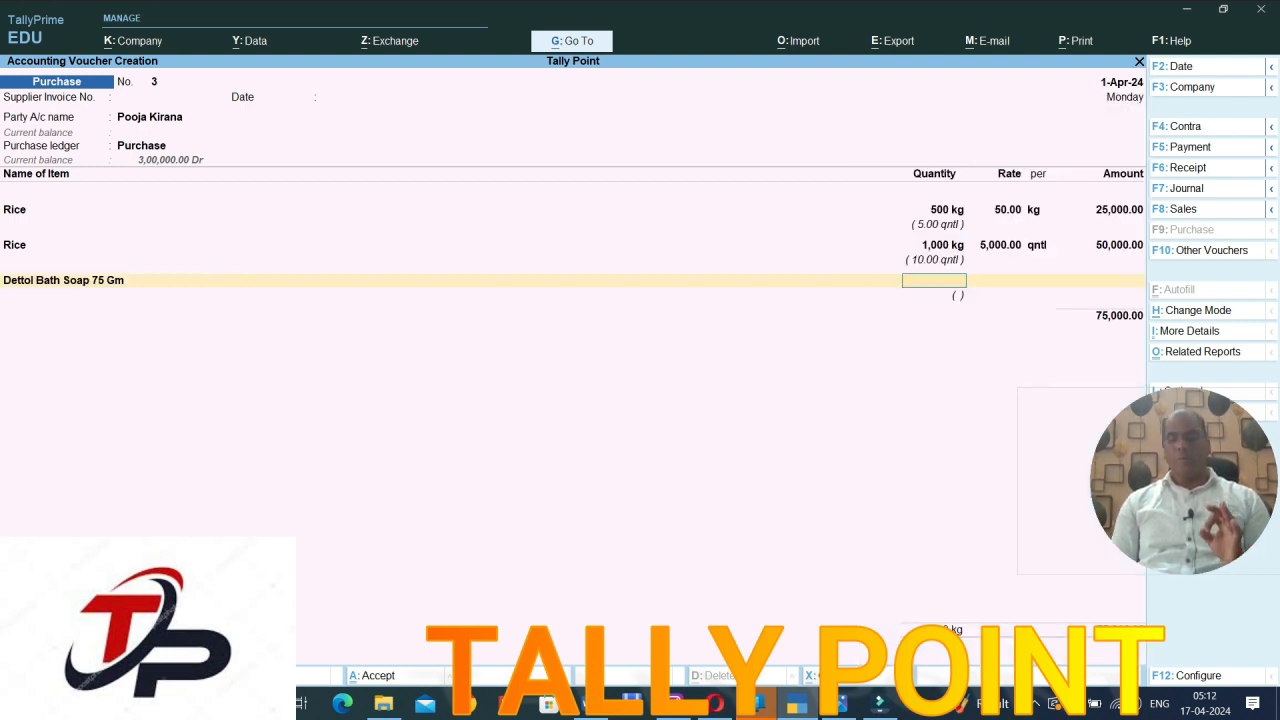
type("10")
key("Return")
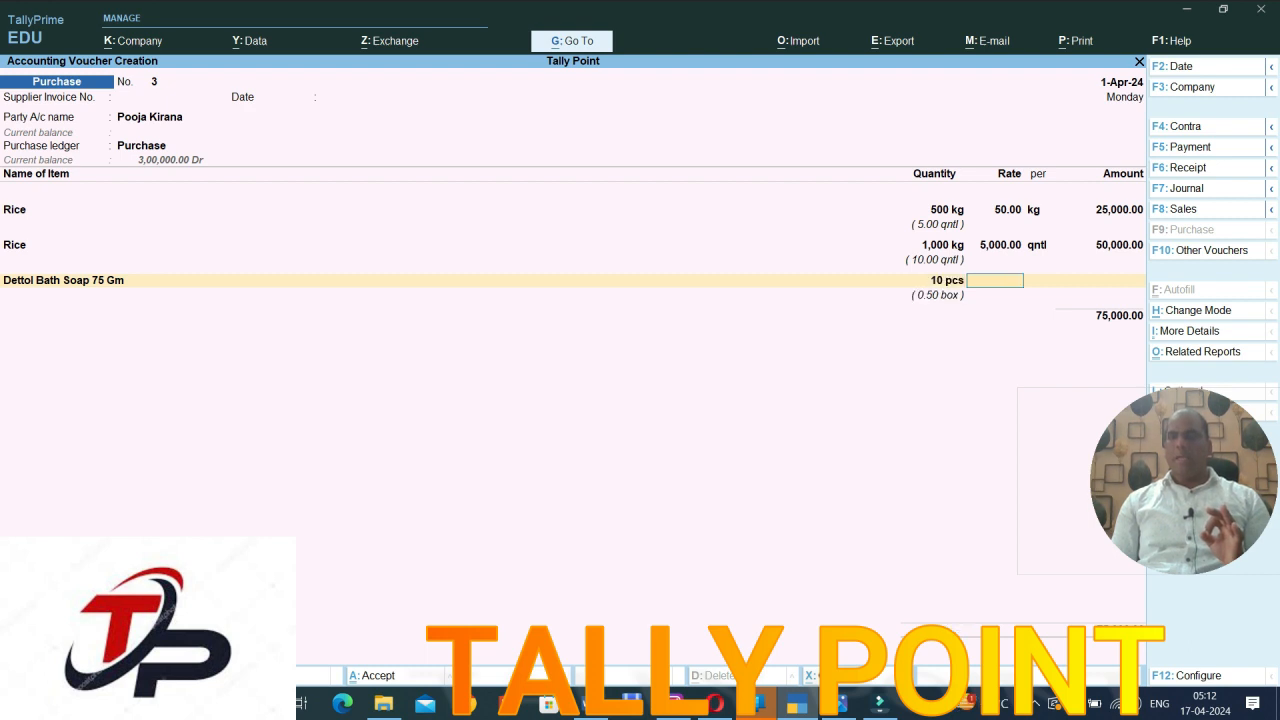
key("BackSpace")
type("100")
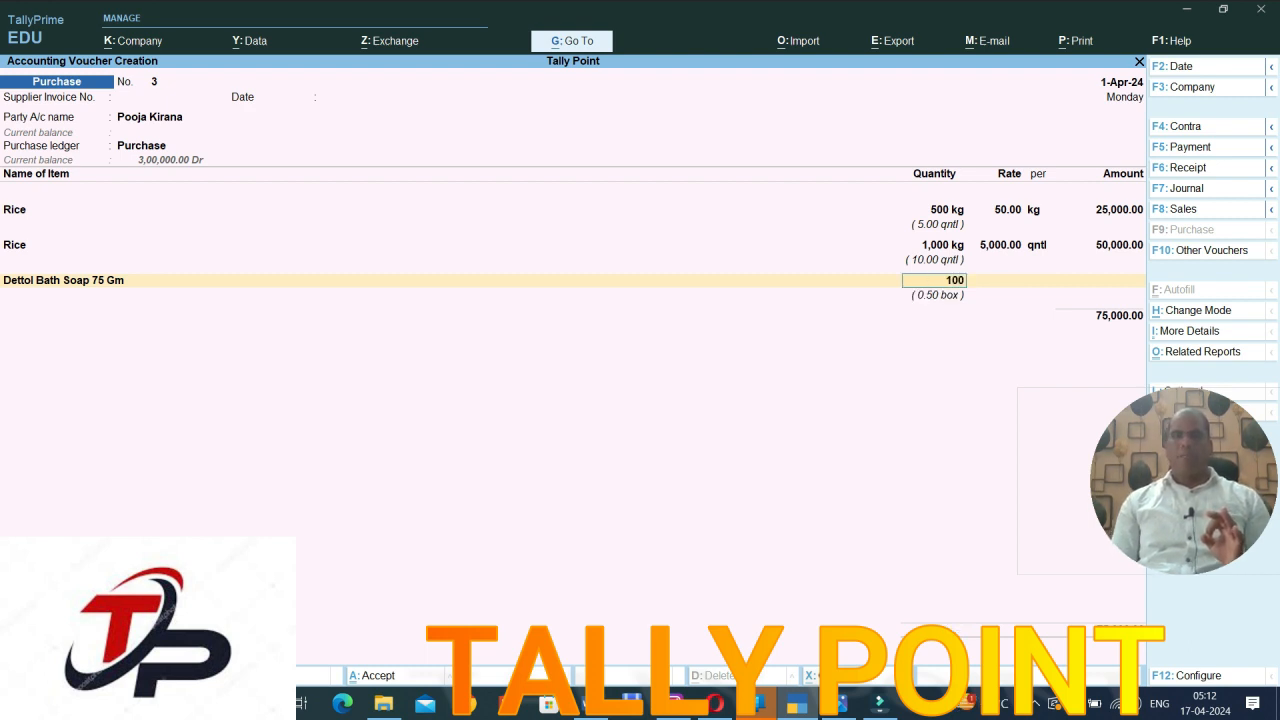
key("Return")
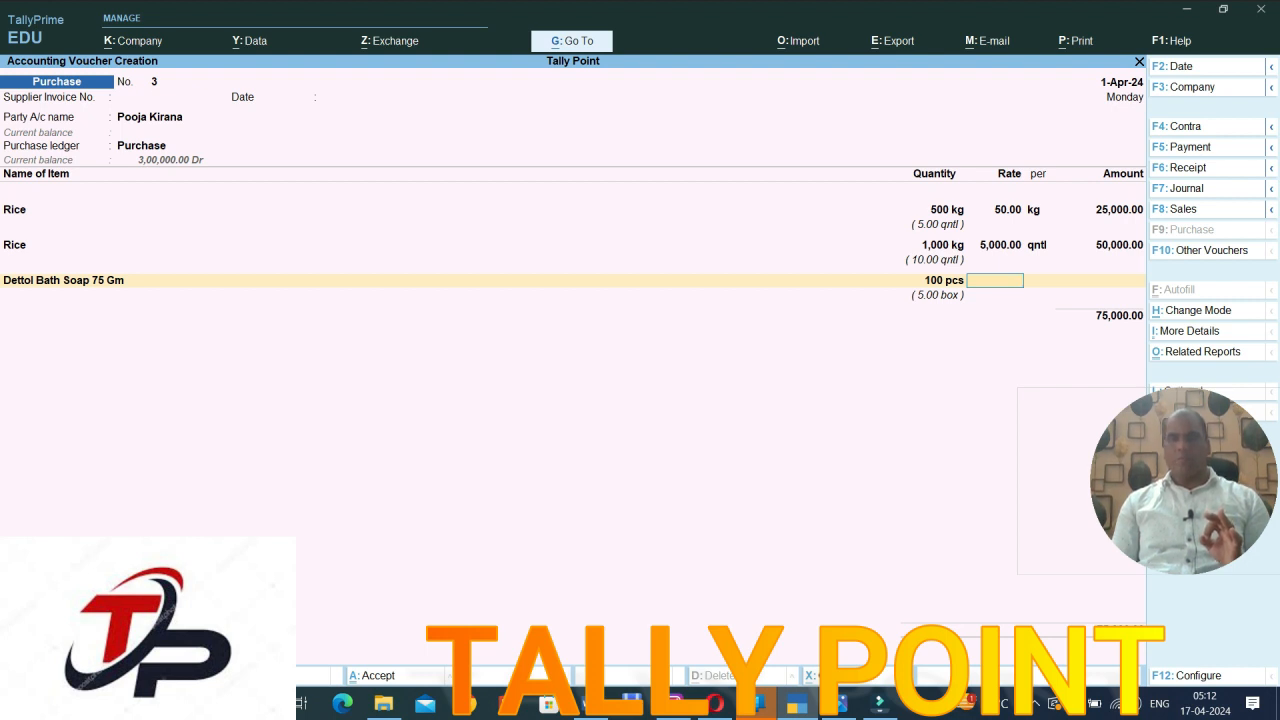
- Set the Dettol soap line's rate to 30 per pcs and accept the amount
type("30")
key("Return")
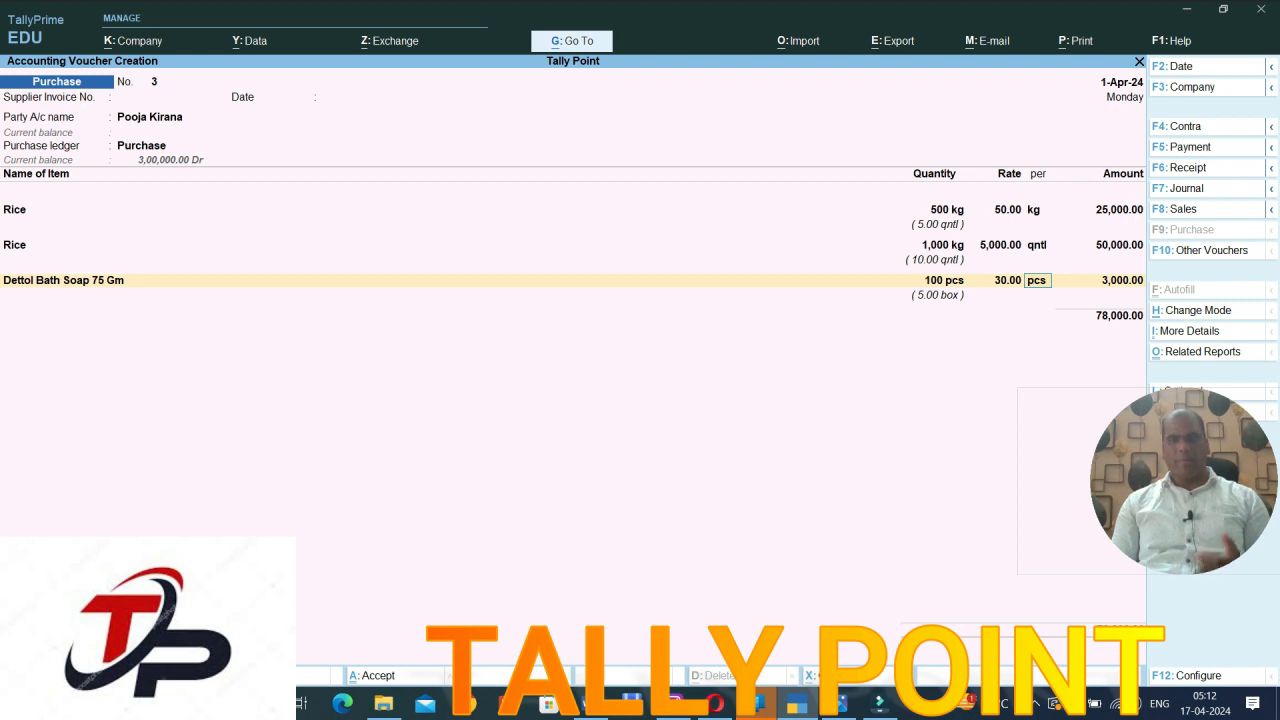
key("Return")
key("Return")
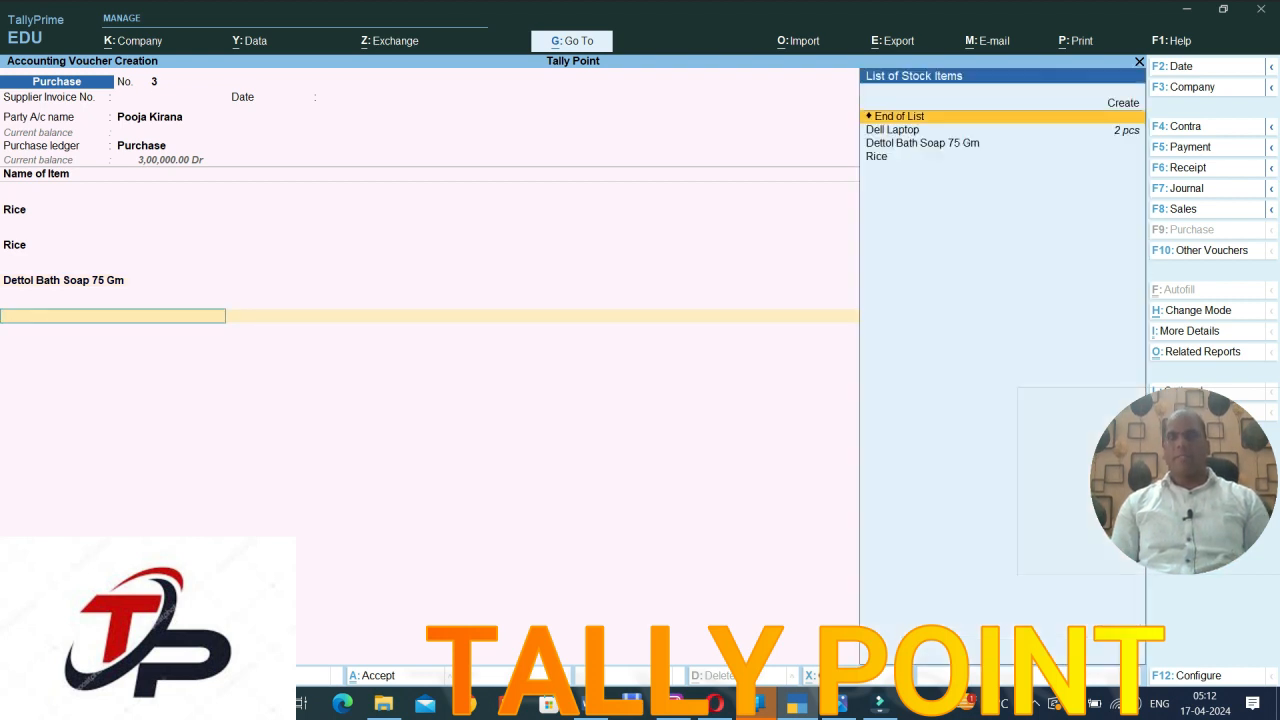
- Add a second Dettol Bath Soap 75 Gm line to the purchase voucher with a quantity of 10 box
key("Down")
key("Down")
key("Return")
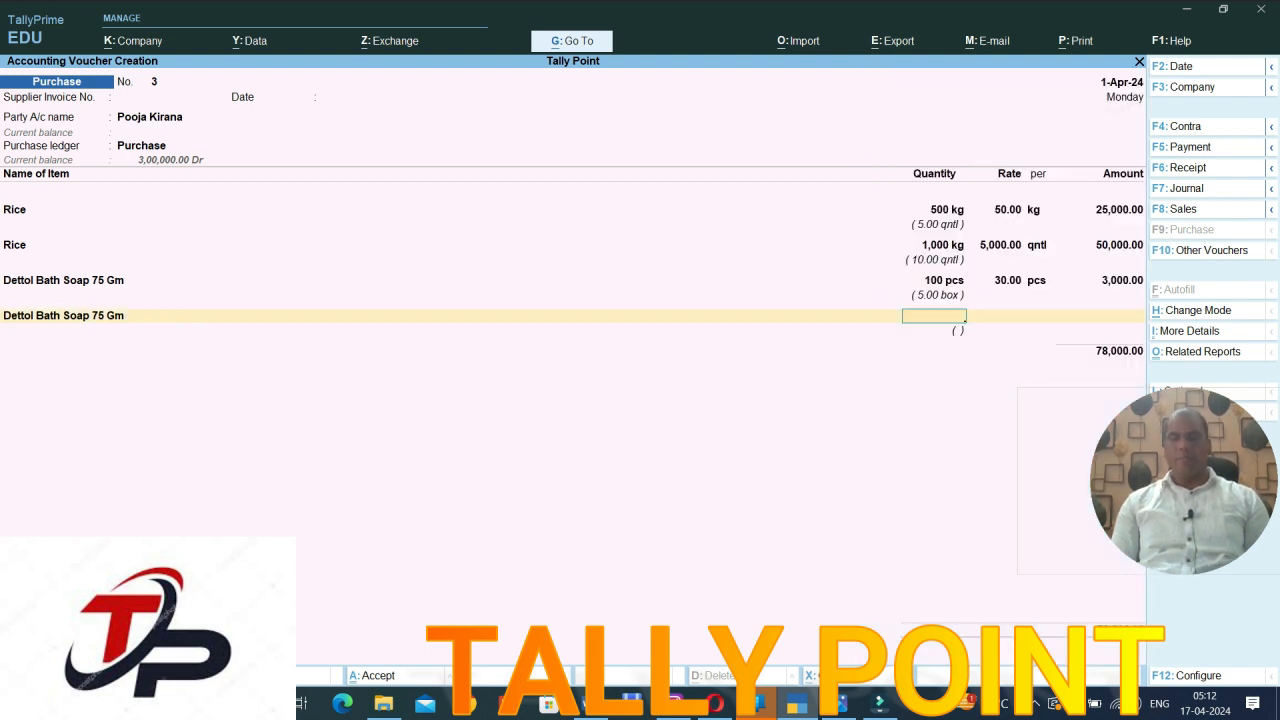
type("1")
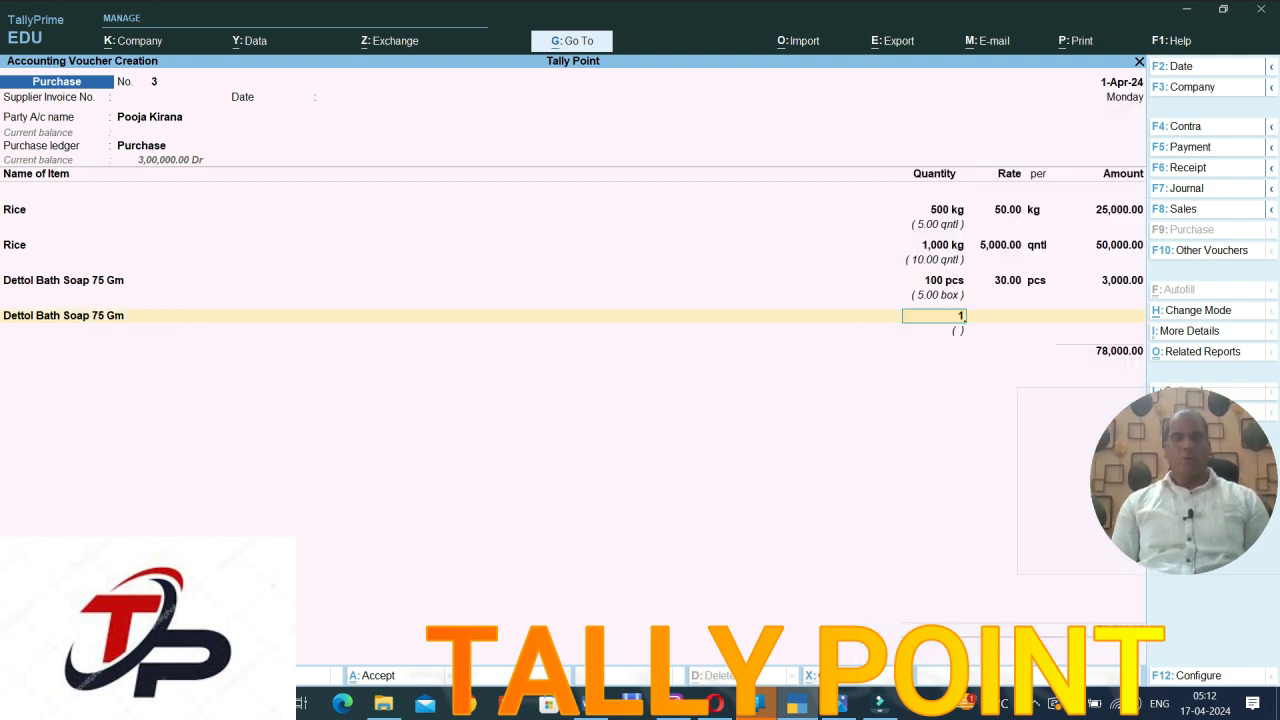
type("0")
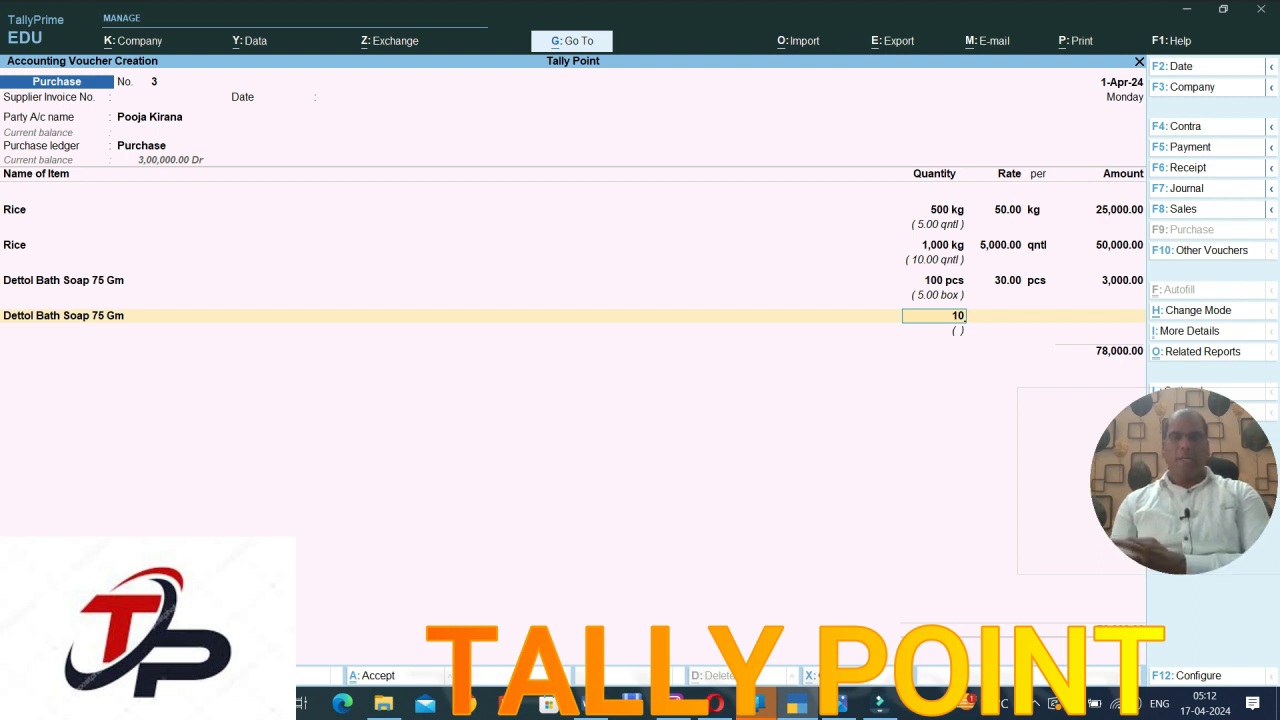
key("Return")
type("6")
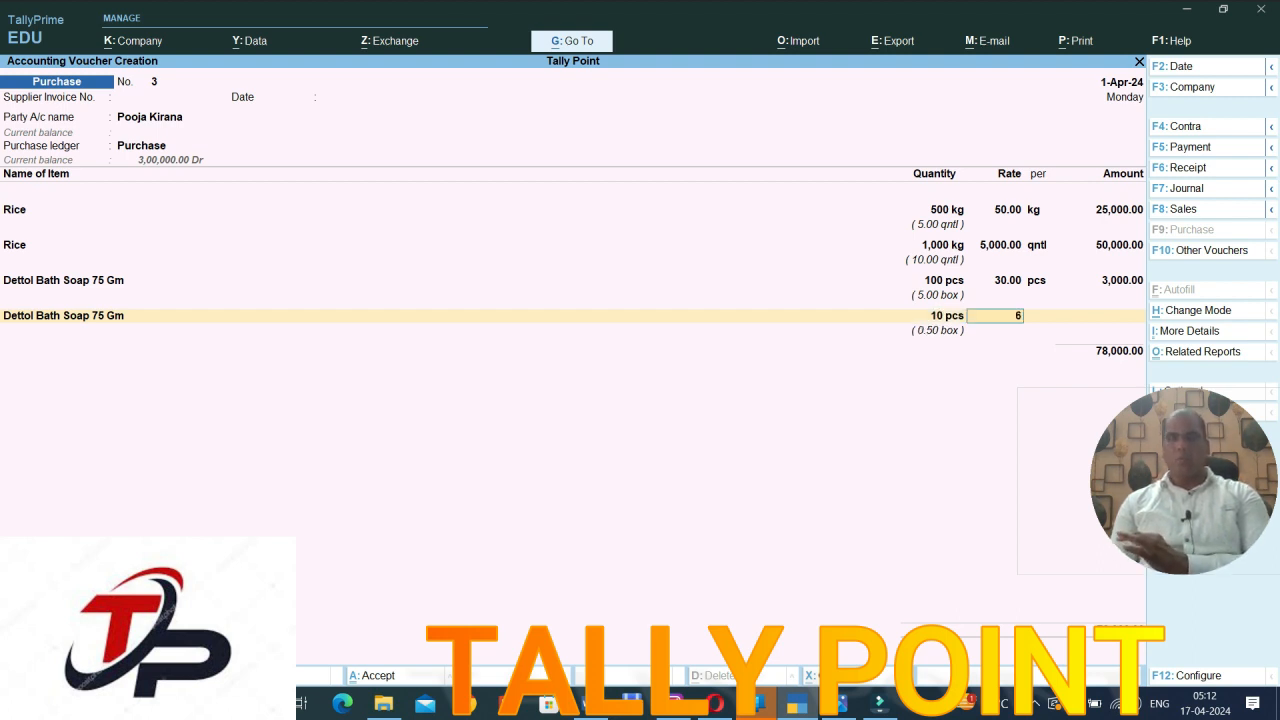
key("BackSpace")
key("BackSpace")
key("Delete")
type("10.00 ")
type("bo")
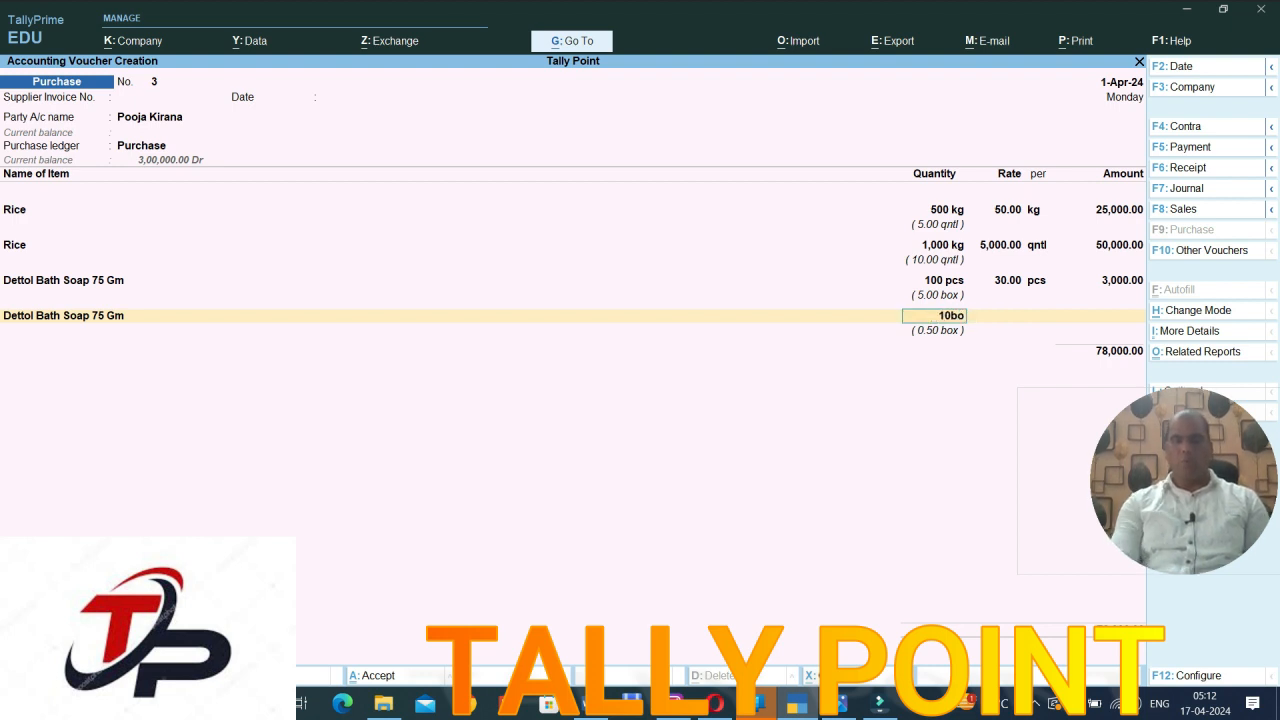
type("x")
key("Return")
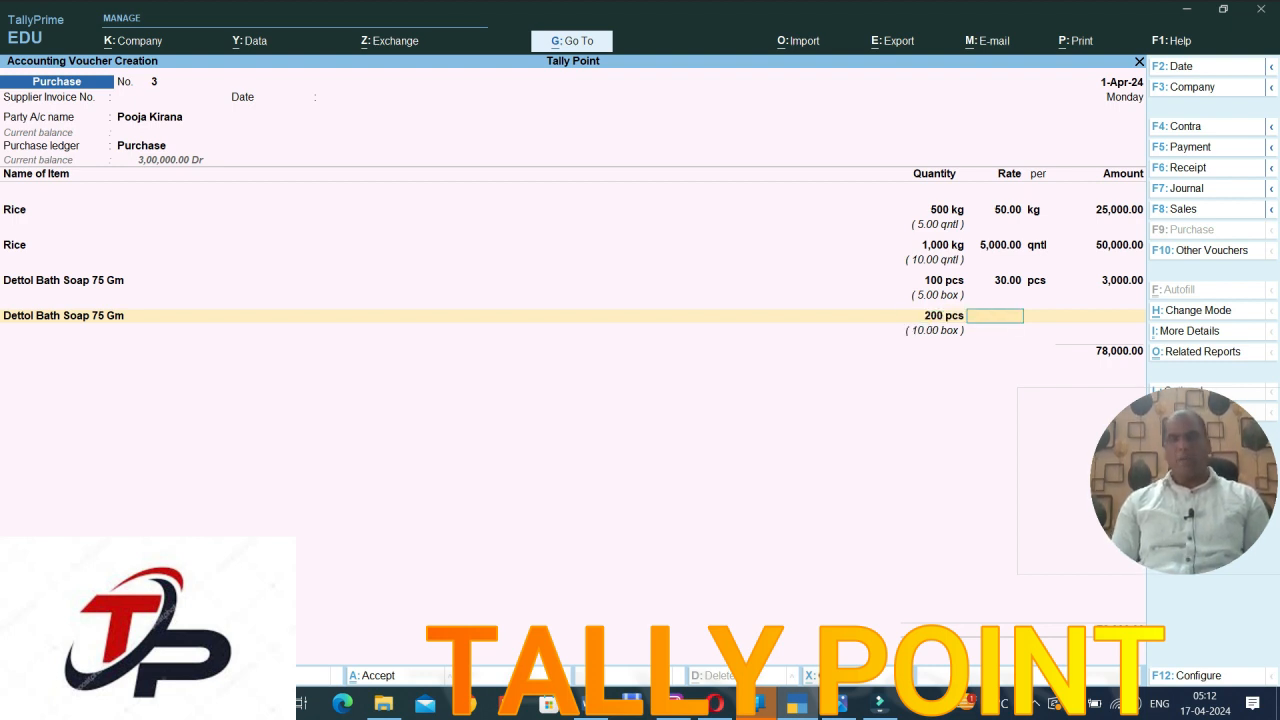
- Set the second Dettol soap line's rate to 600 per box and save the purchase voucher
type("6")
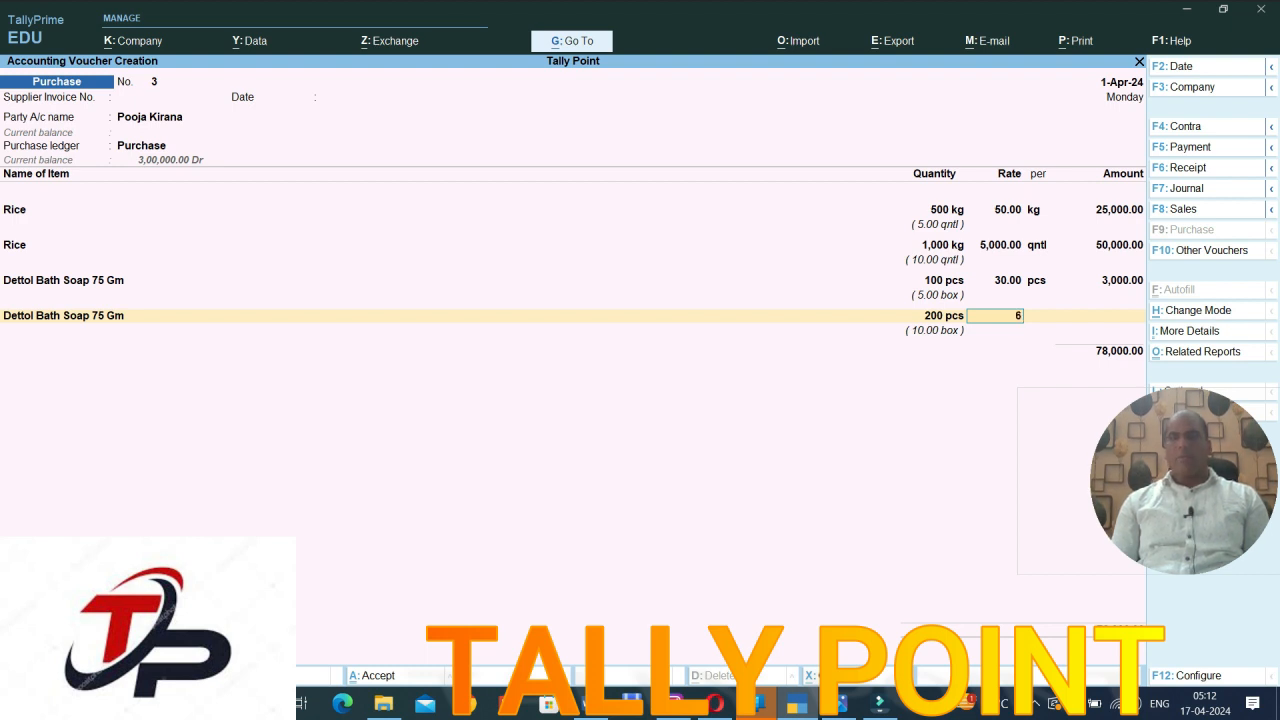
type("00")
key("Return")
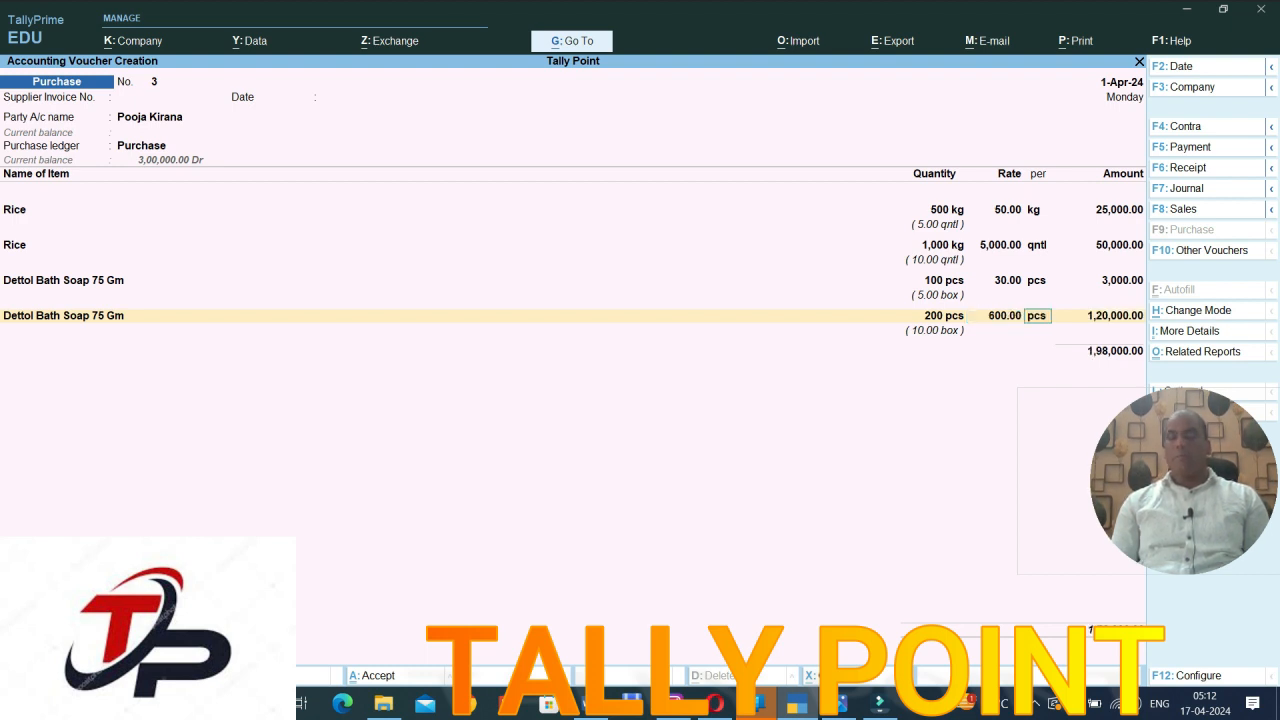
type("bo")
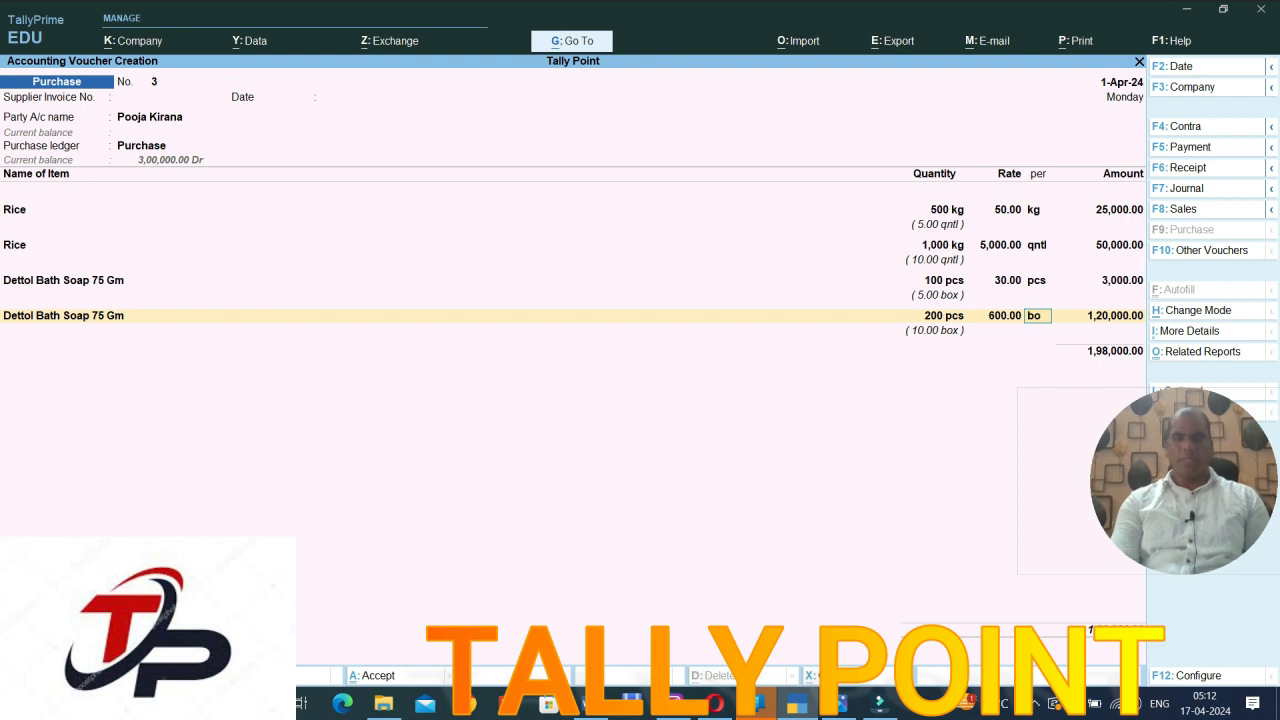
type("x")
key("Return")
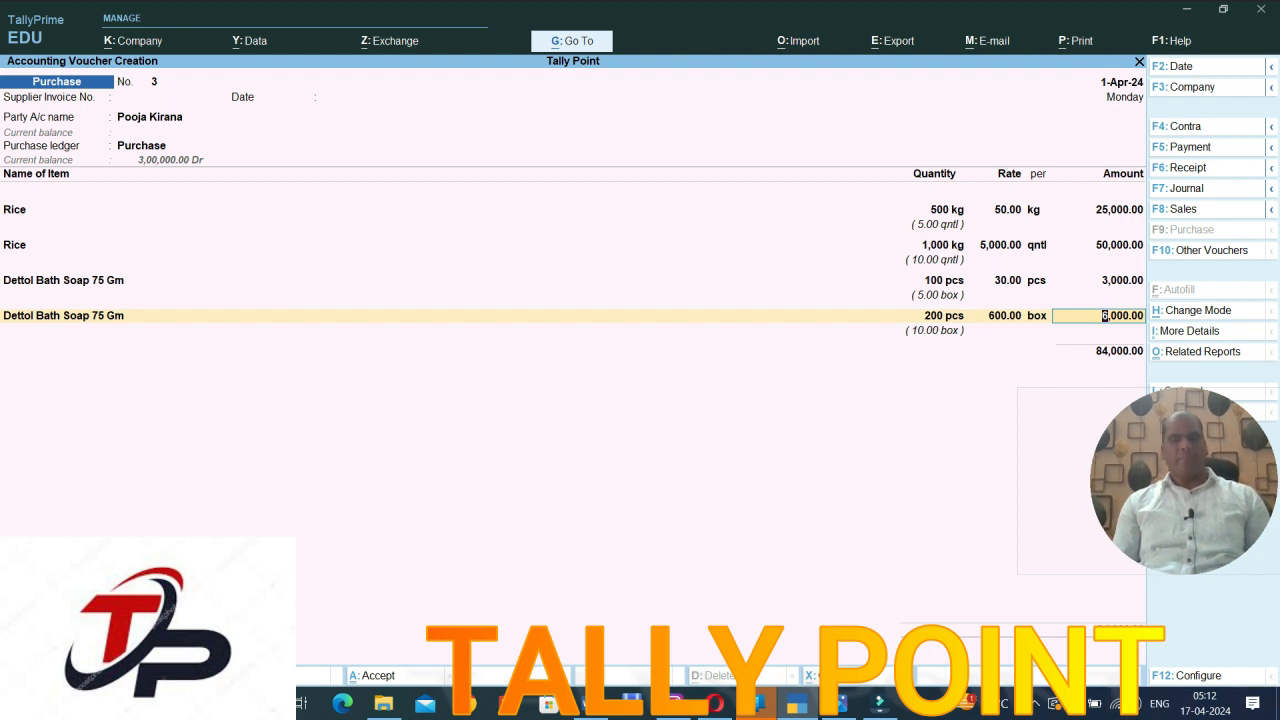
key("ctrl")
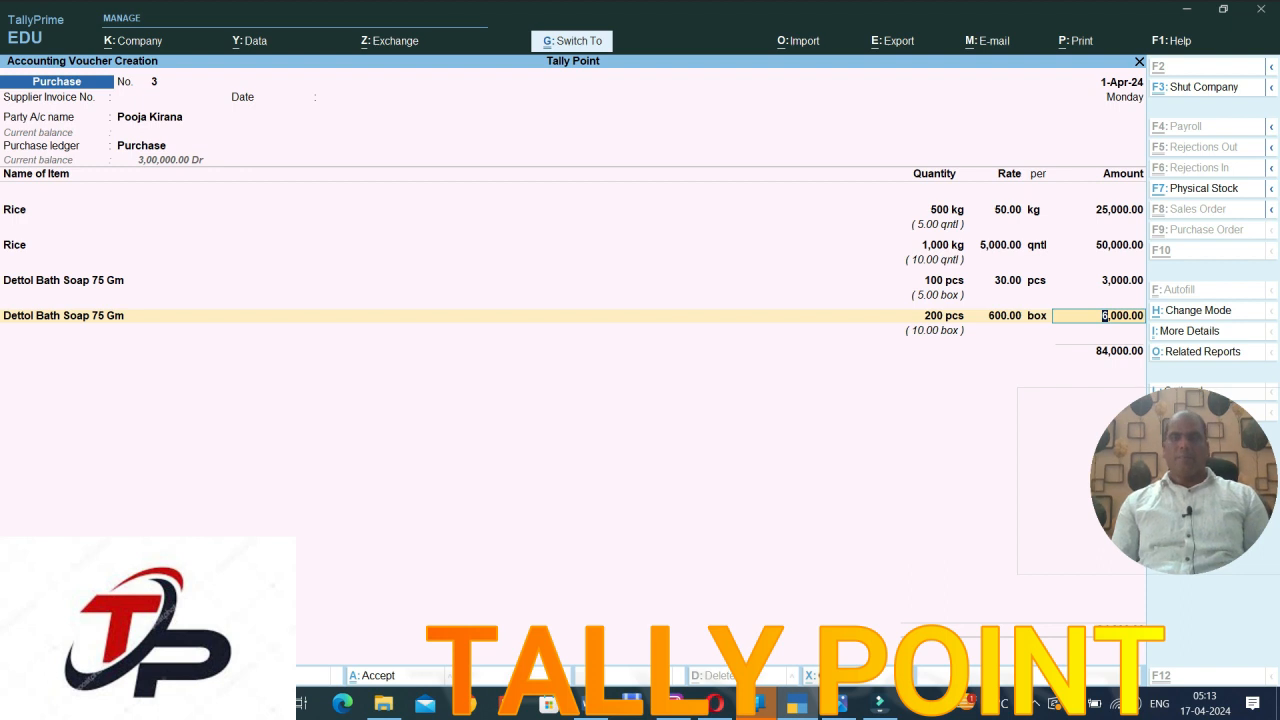
key("ctrl+a")
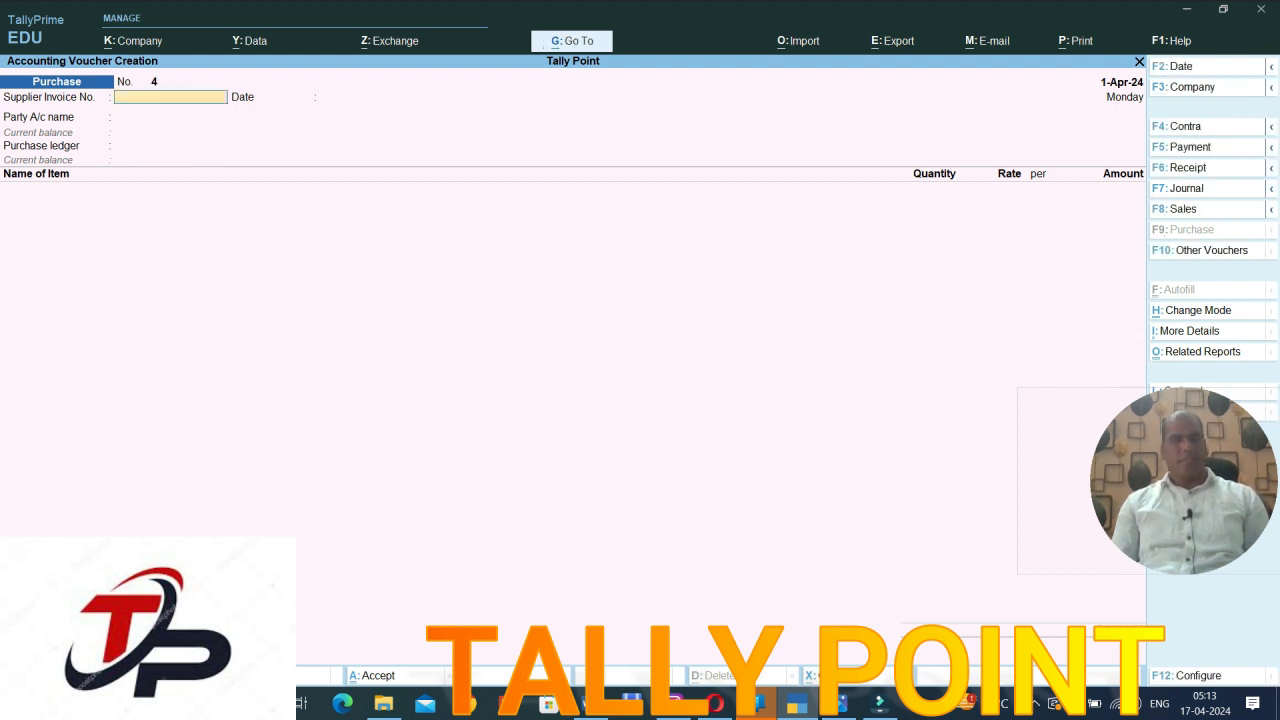
- Start a sales voucher and create its party ledger Jyoti Kirana under Sundry Debtors
key("F8")
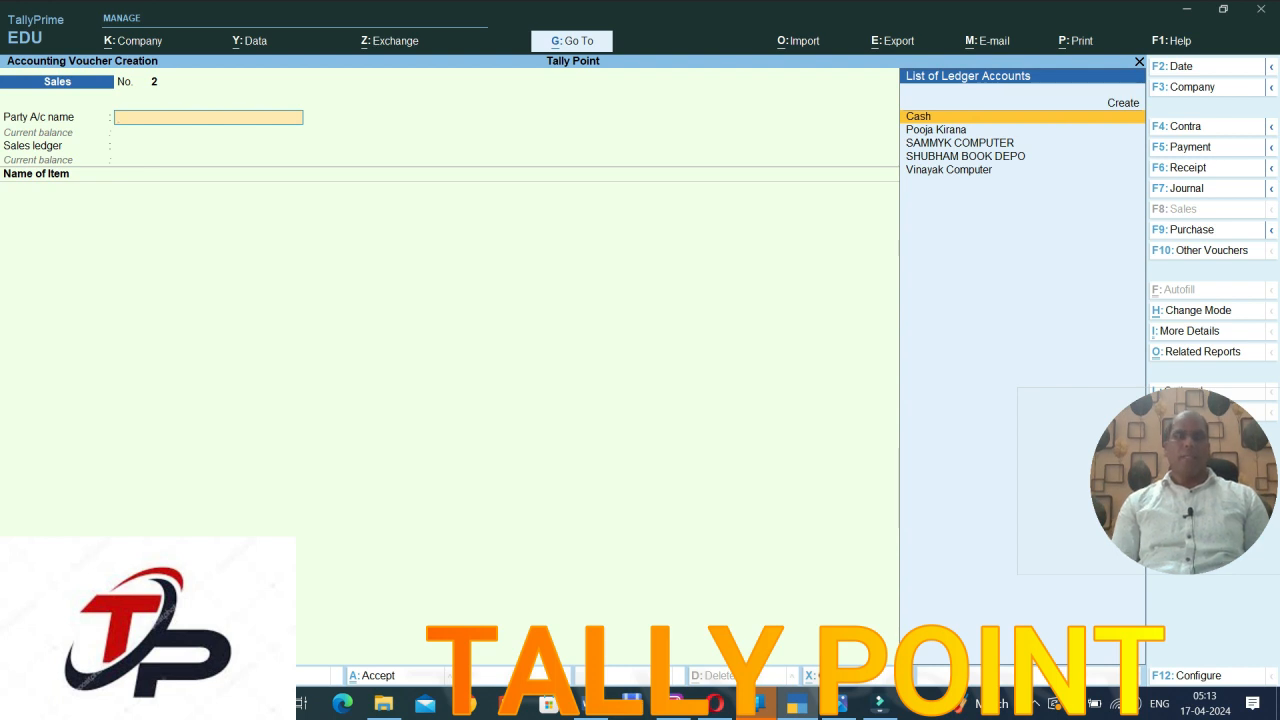
key("alt+c")
type("Jyoti Kirana")
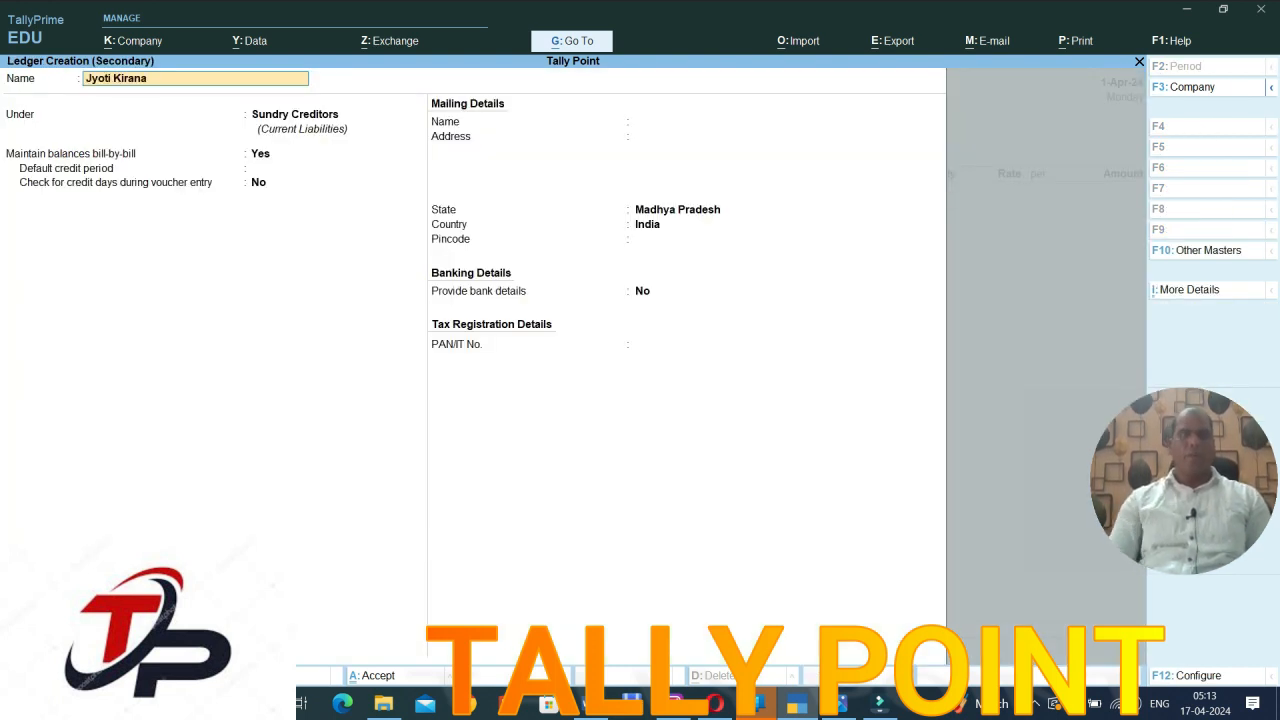
key("Return")
key("Down")
key("Return")
key("Return")
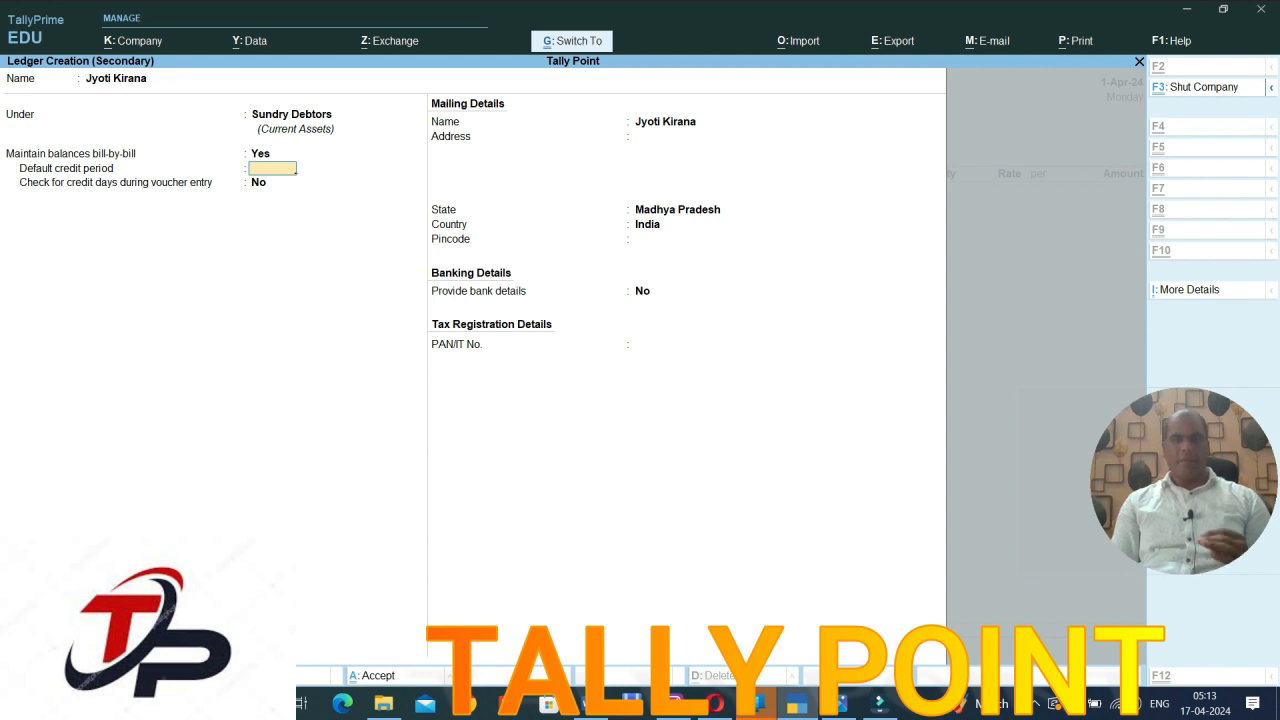
key("ctrl+a")
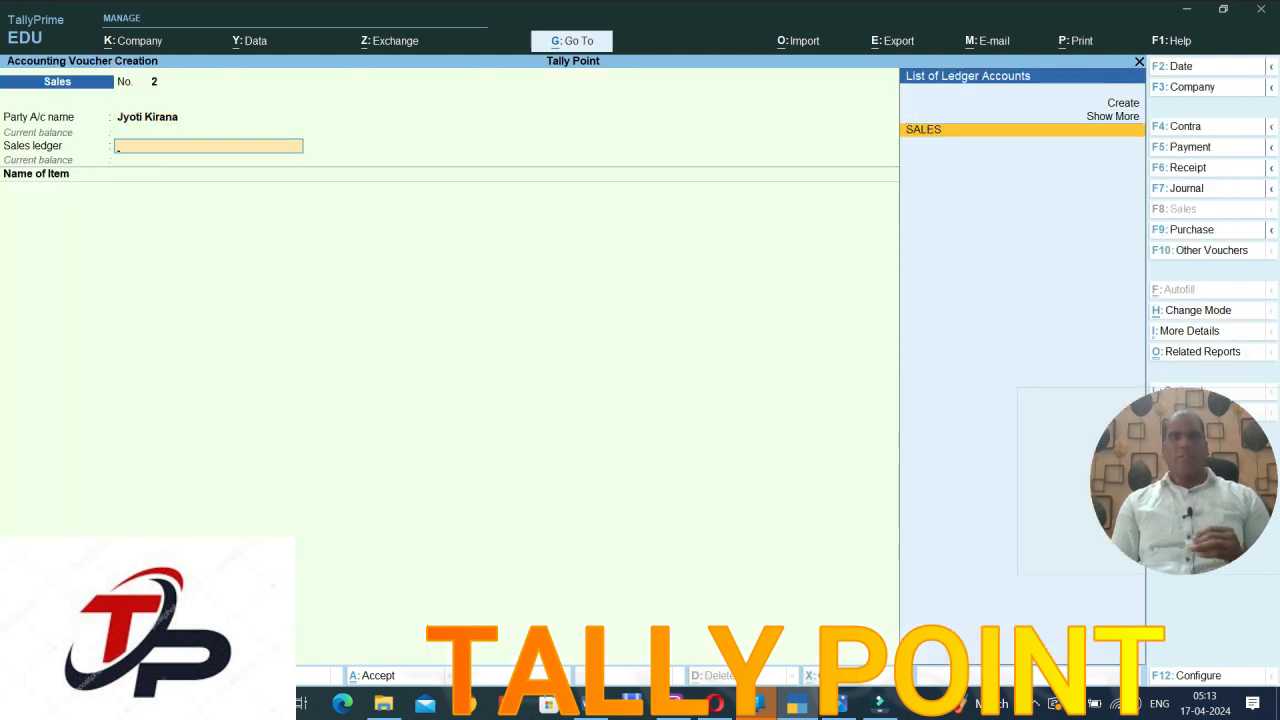
- Use SALES as the sales ledger and add Rice with a quantity of 500 kg at a rate of 60 per kg
key("Return")
key("Down")
key("Down")
key("Down")
key("Return")
type("500")
key("Return")
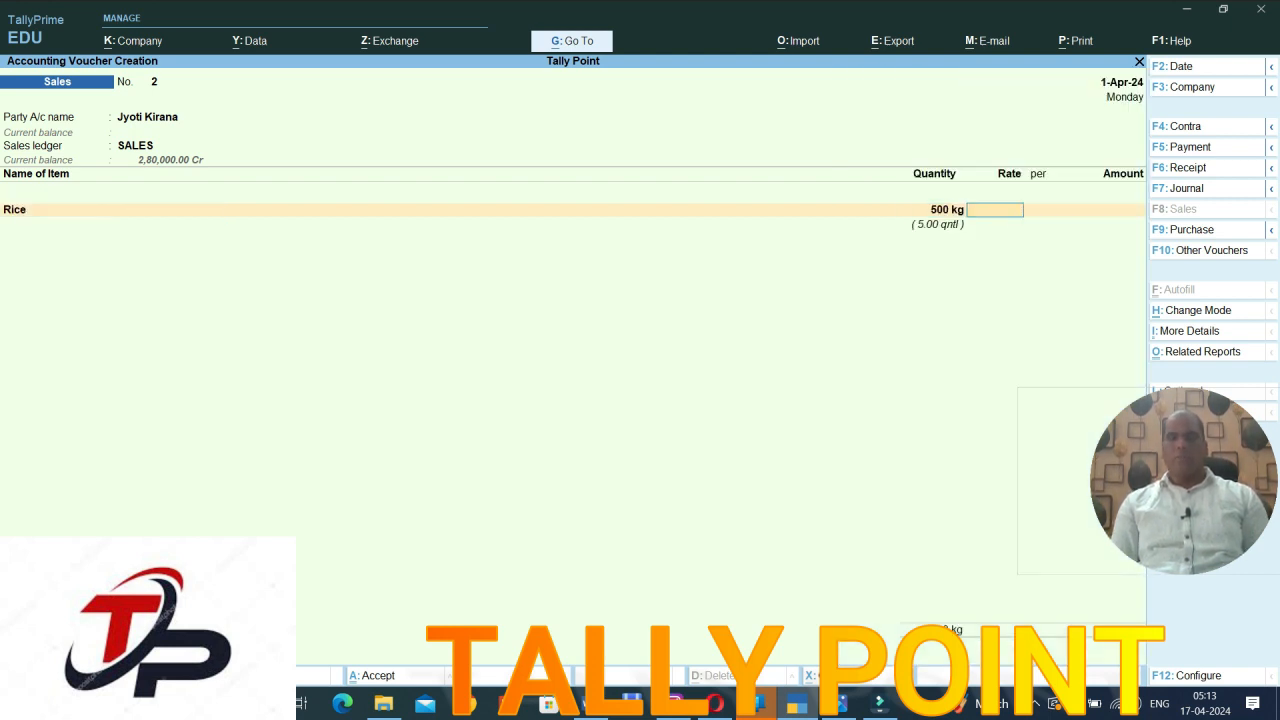
type("60")
key("Return")
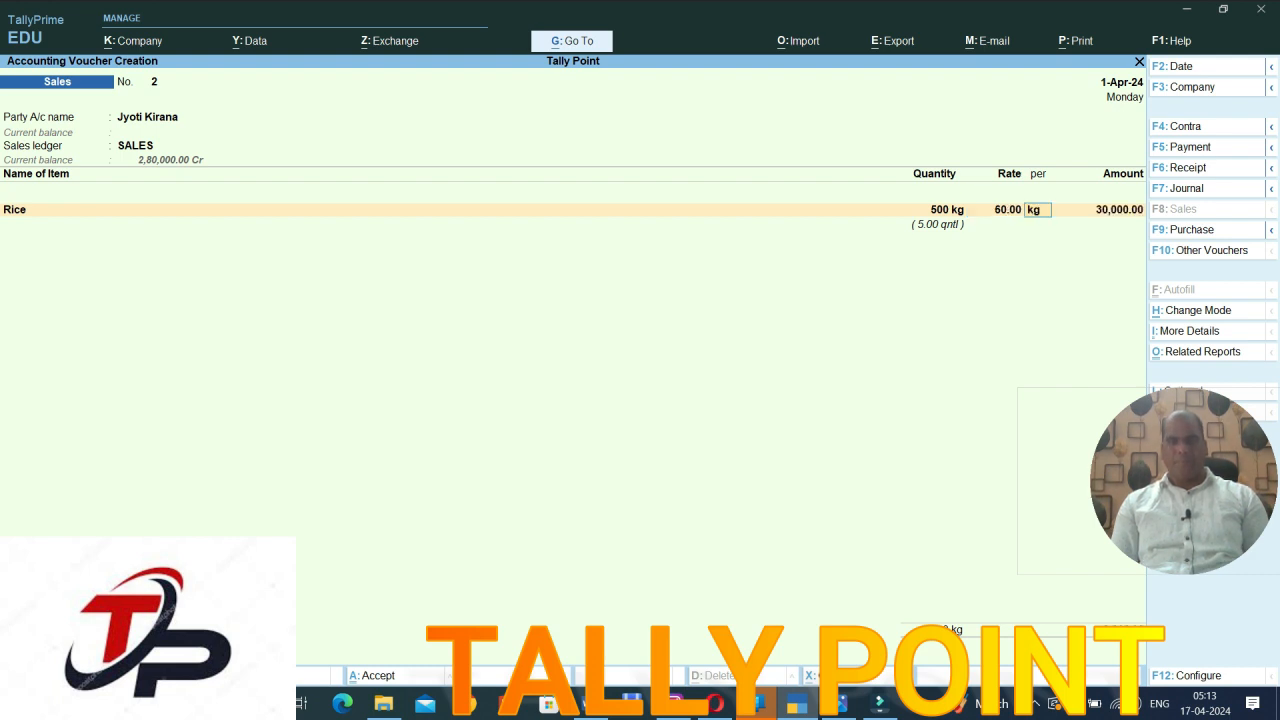
key("Return")
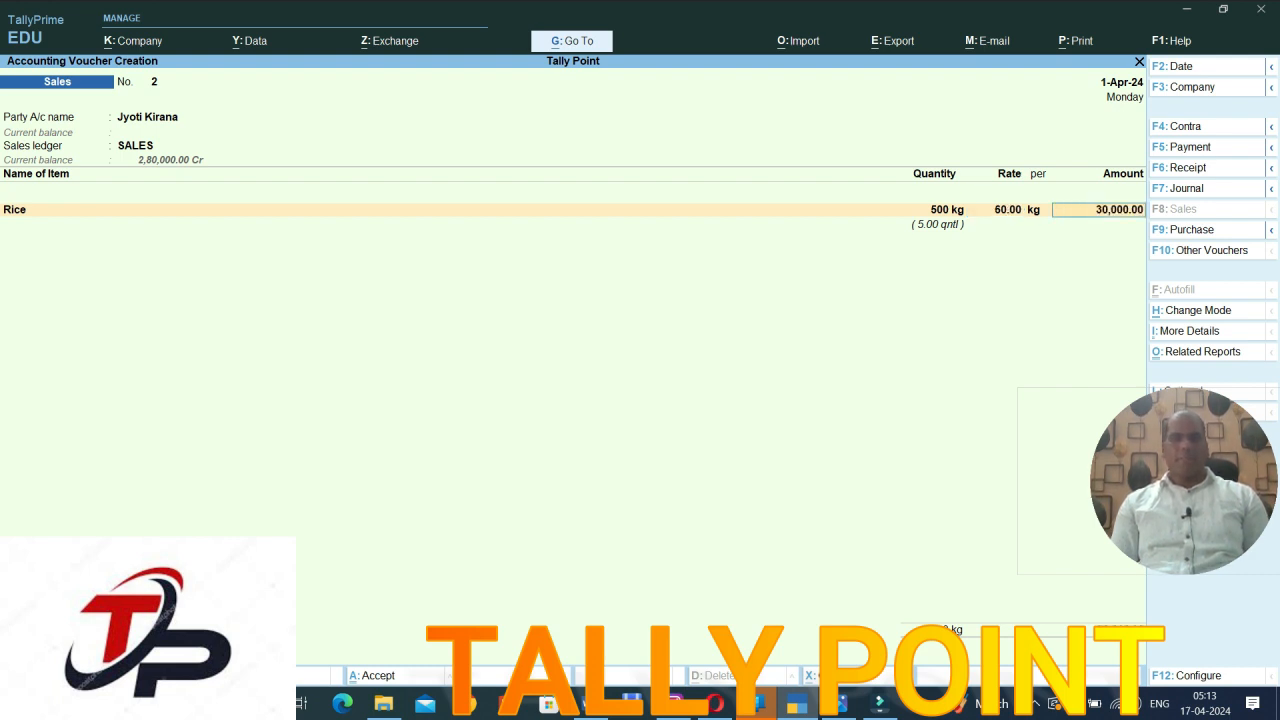
key("Return")
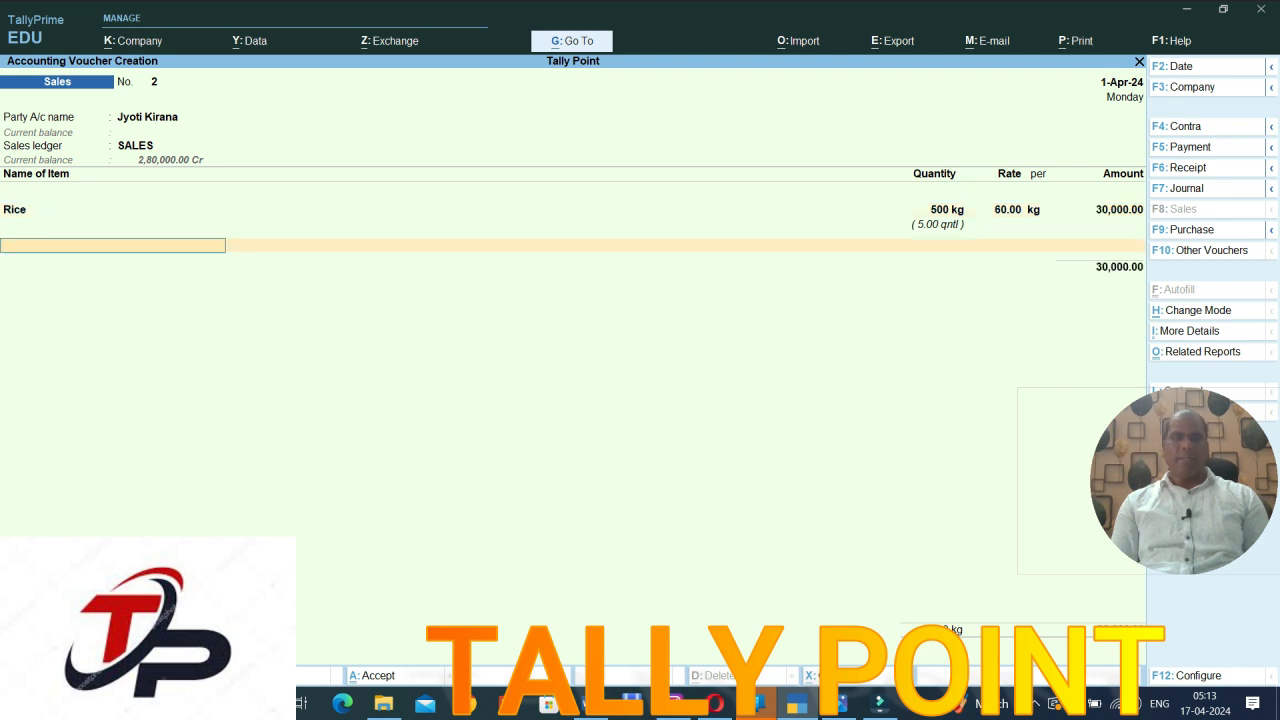
- Add a second Rice line to the sales voucher with a quantity of 5 qntl
key("Down")
key("Down")
key("Down")
key("Down")
key("Down")
key("Down")
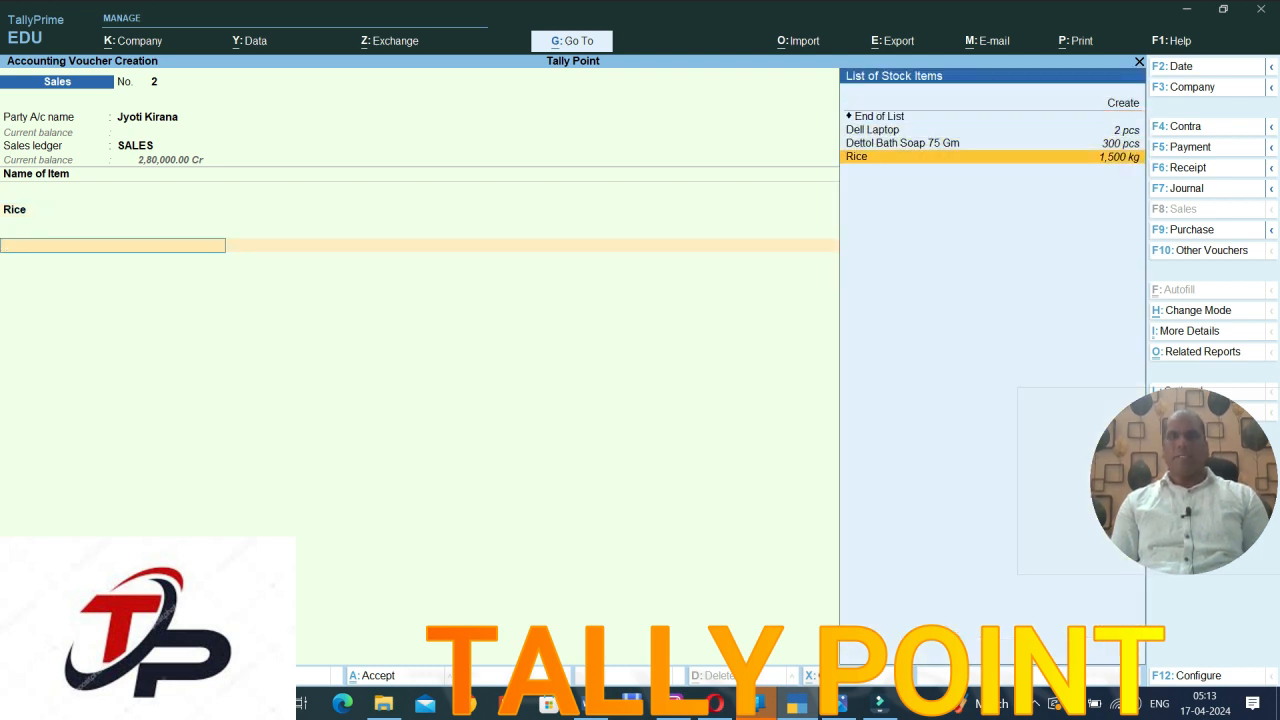
key("Return")
type("5qntl")
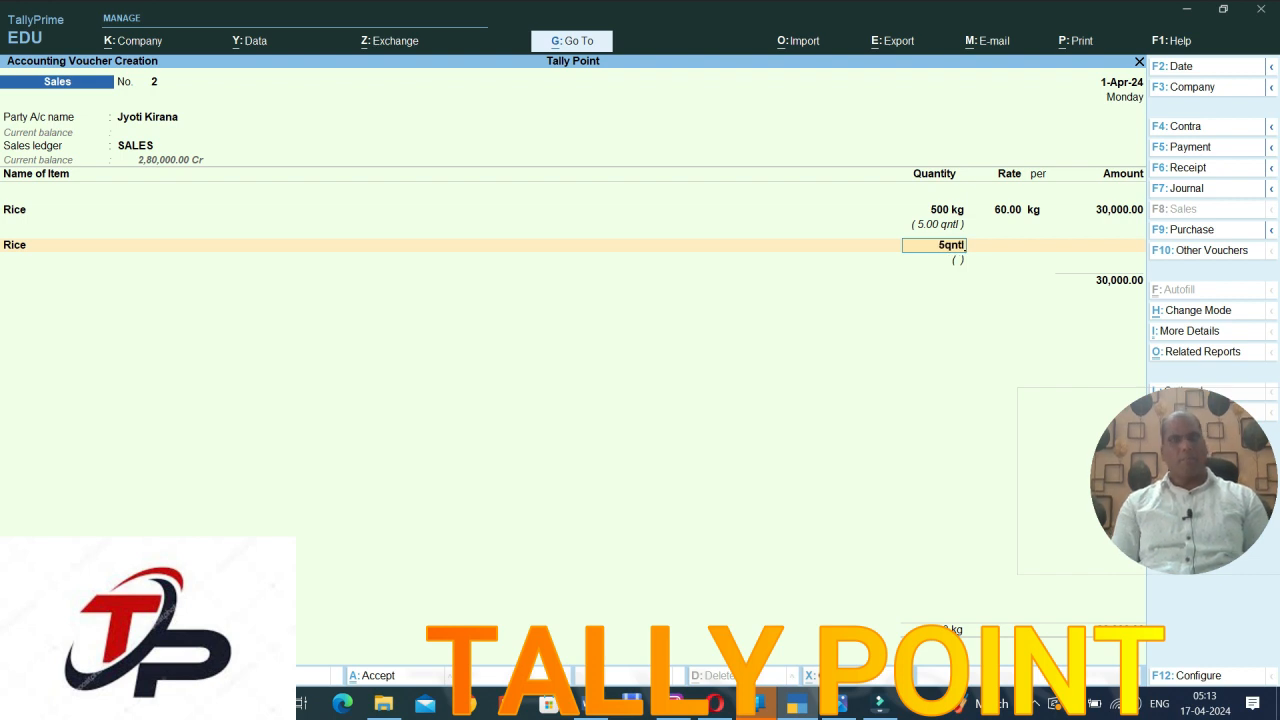
key("Return")
- Set the second Rice line's rate to 6000 per qntl and accept the amount
type("6000")
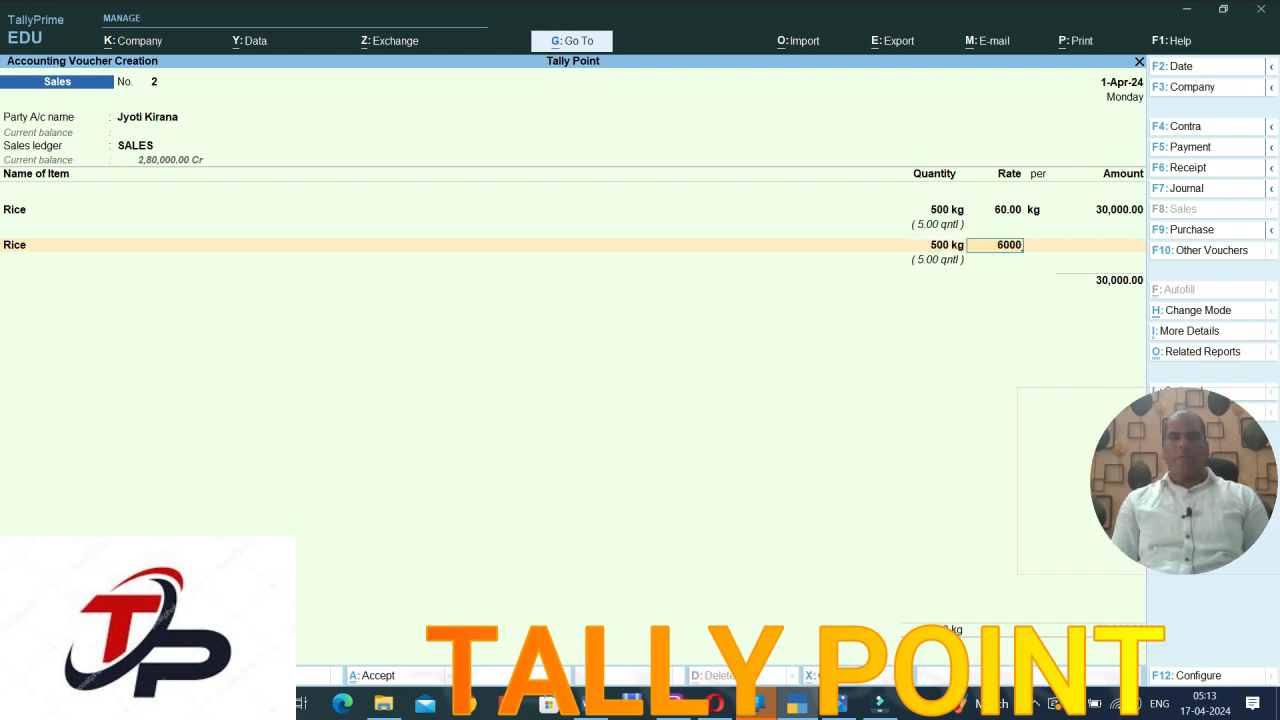
key("Return")
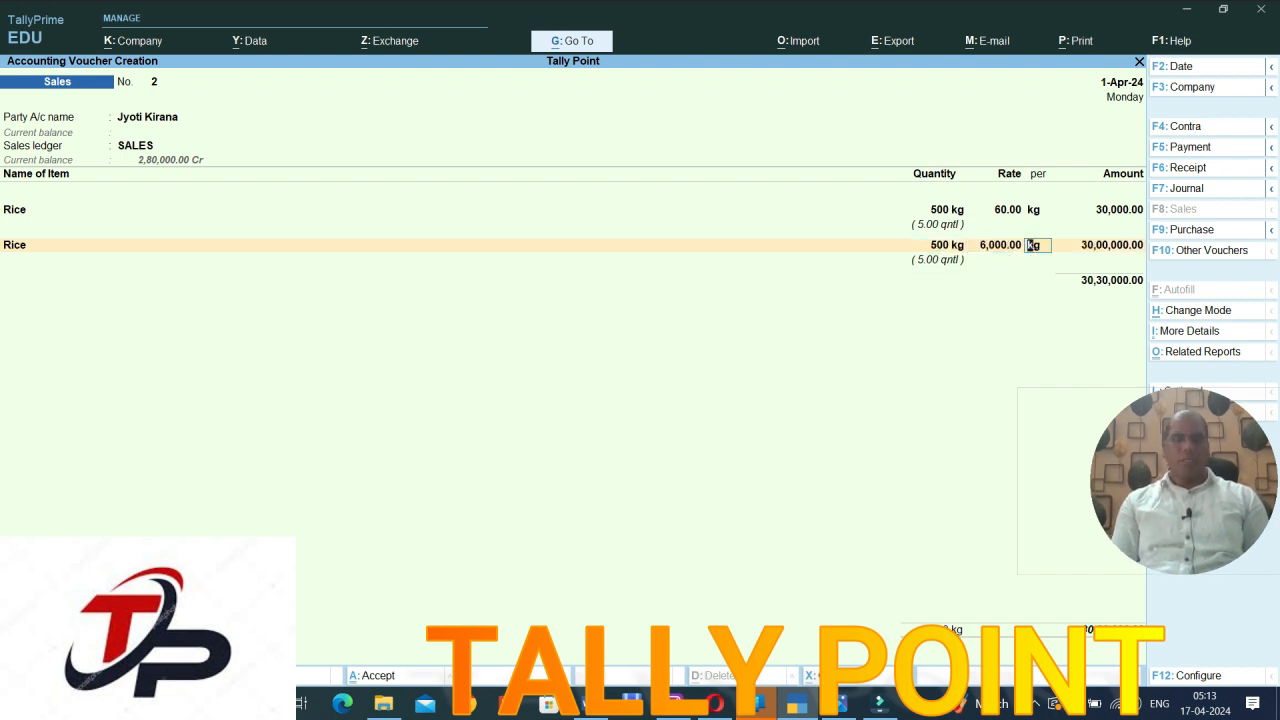
type("qntl")
key("Return")
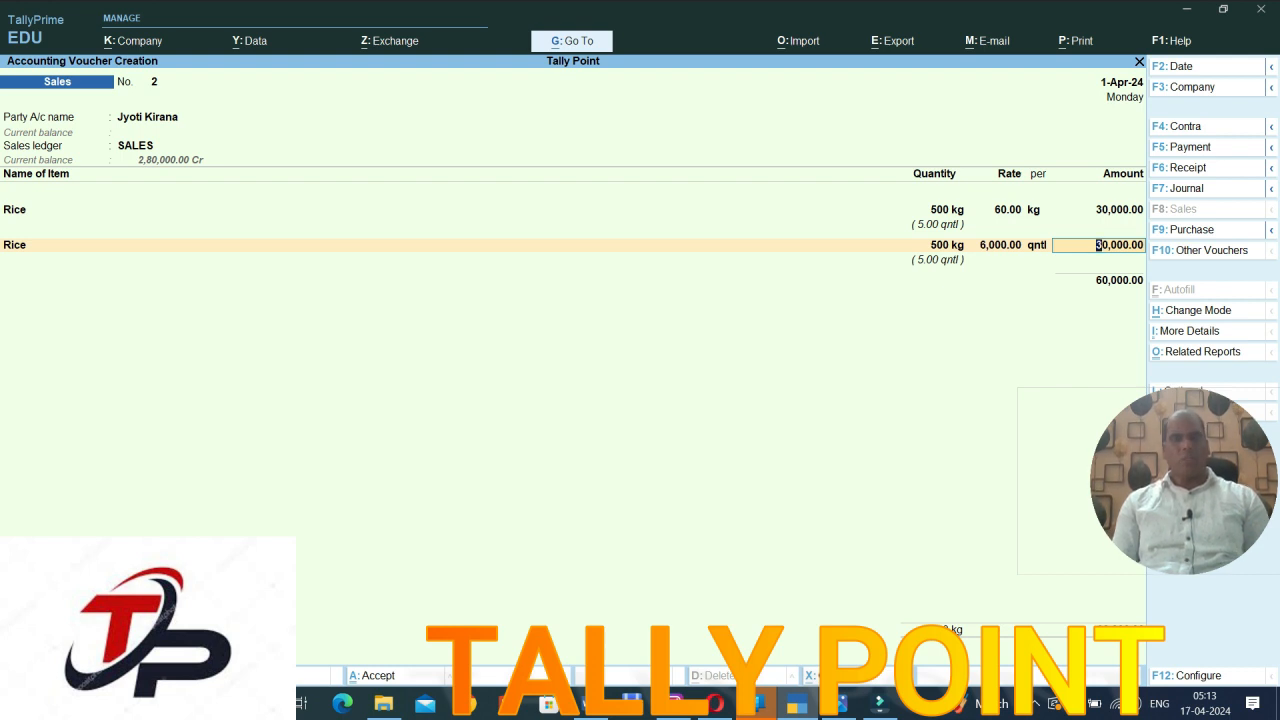
key("Return")
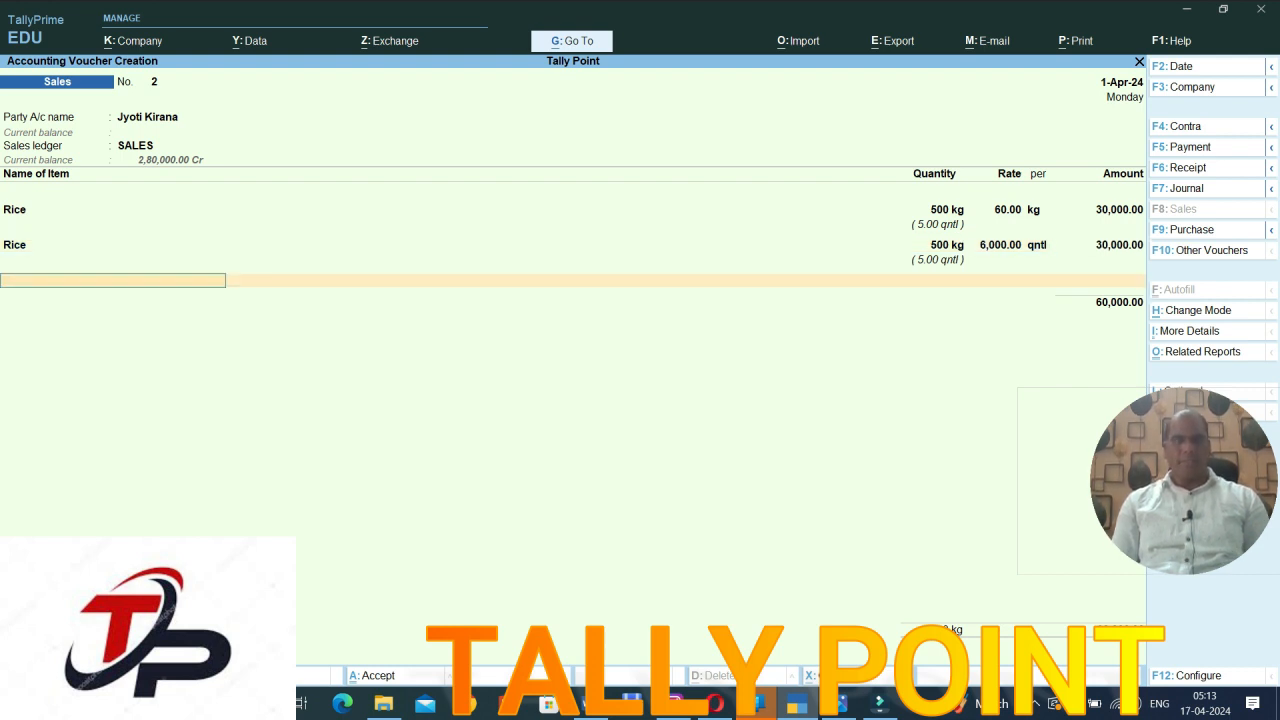
- Add Dettol Bath Soap 75 Gm to the sales voucher with a quantity of 100 pcs at a rate of 40 per pcs
key("Down")
key("Down")
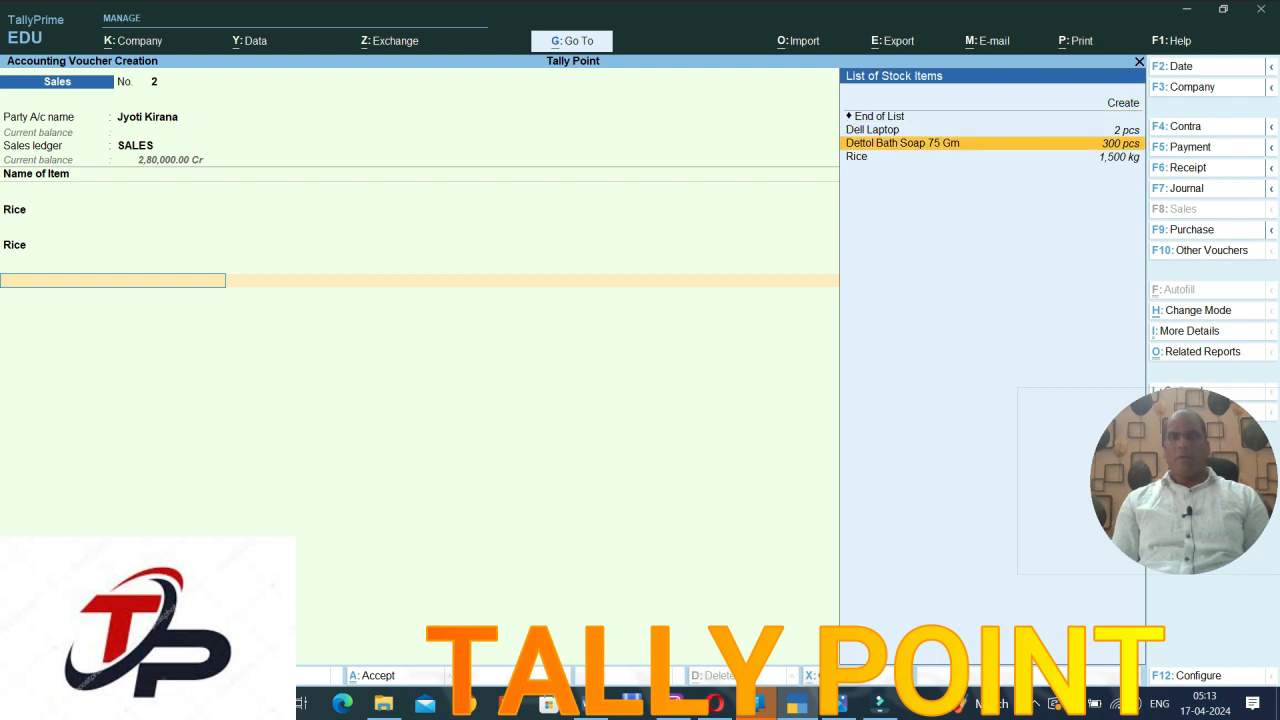
key("Return")
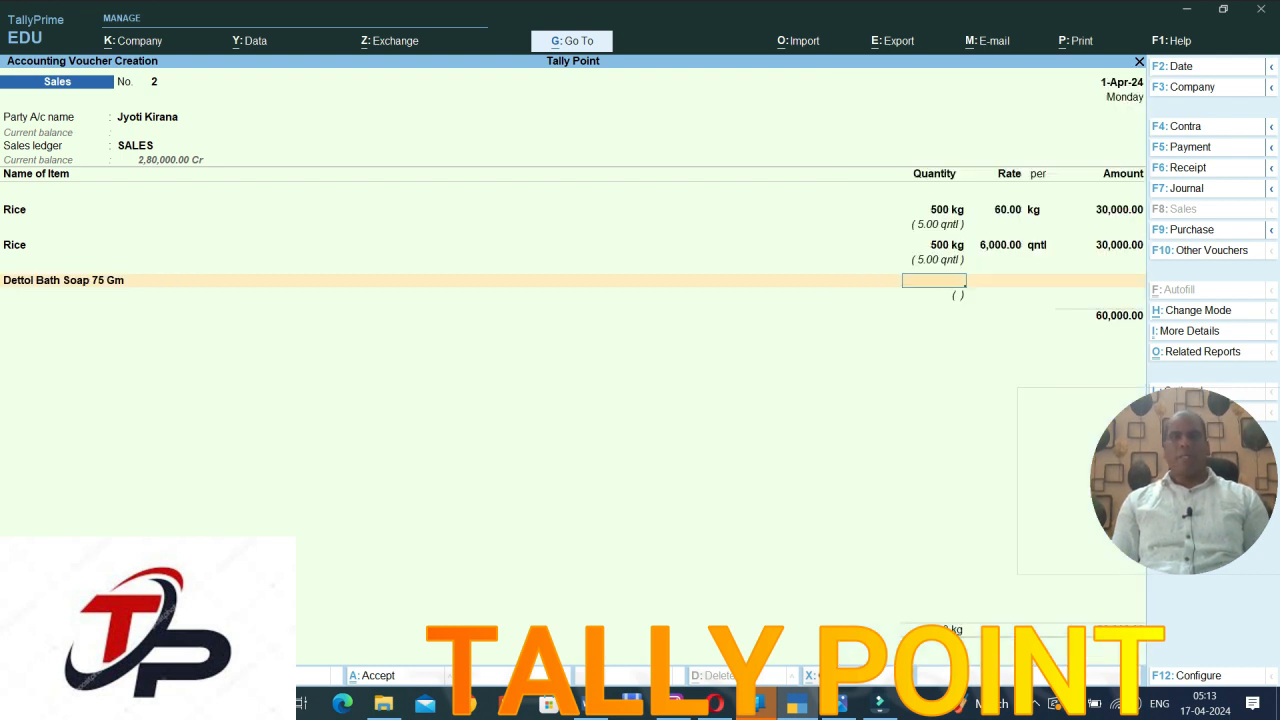
type("100")
key("Return")
type("40")
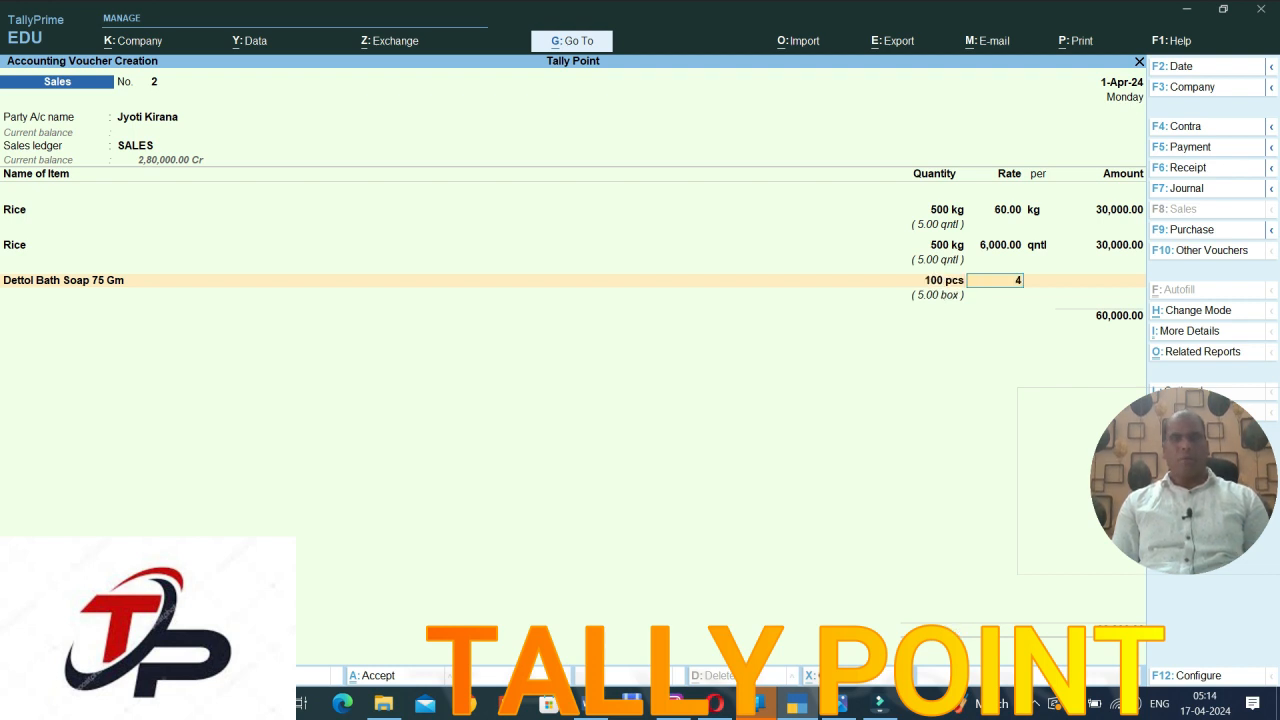
key("Return")
key("Return")
key("Return")
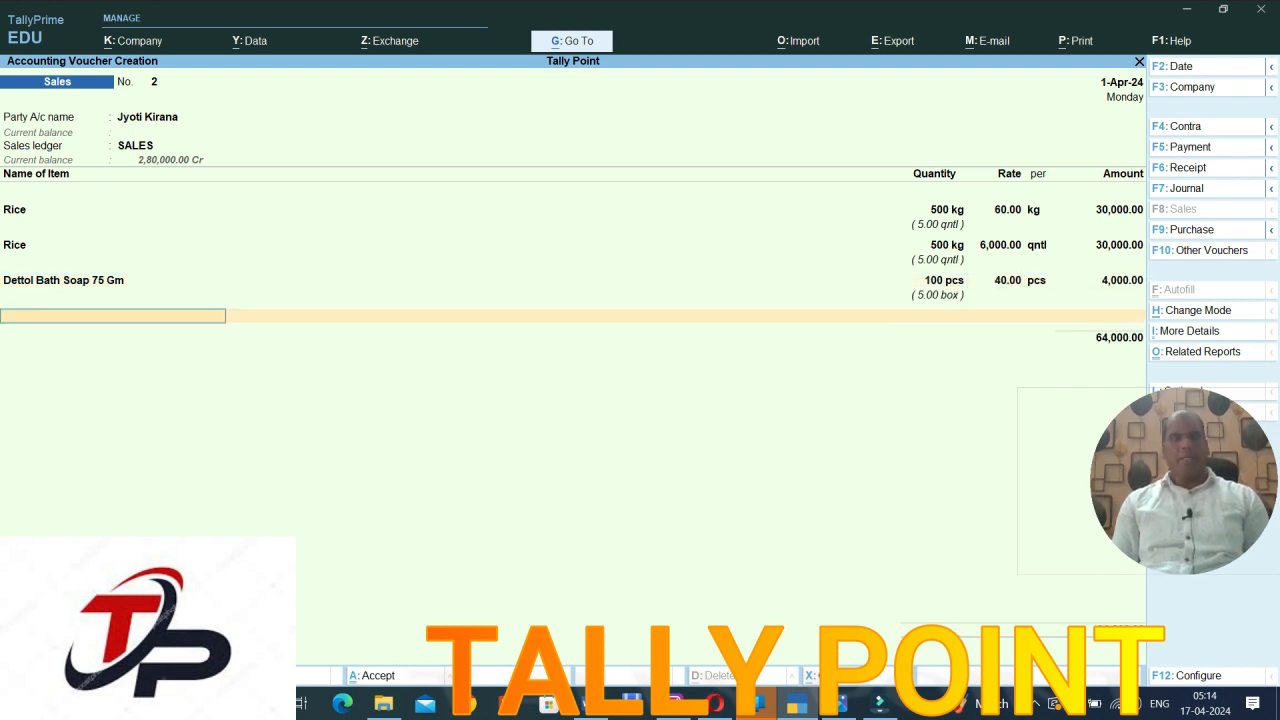
- Add a second Dettol Bath Soap 75 Gm line to the sales voucher with a quantity of 10 pcs
key("Down")
key("Down")
key("Down")
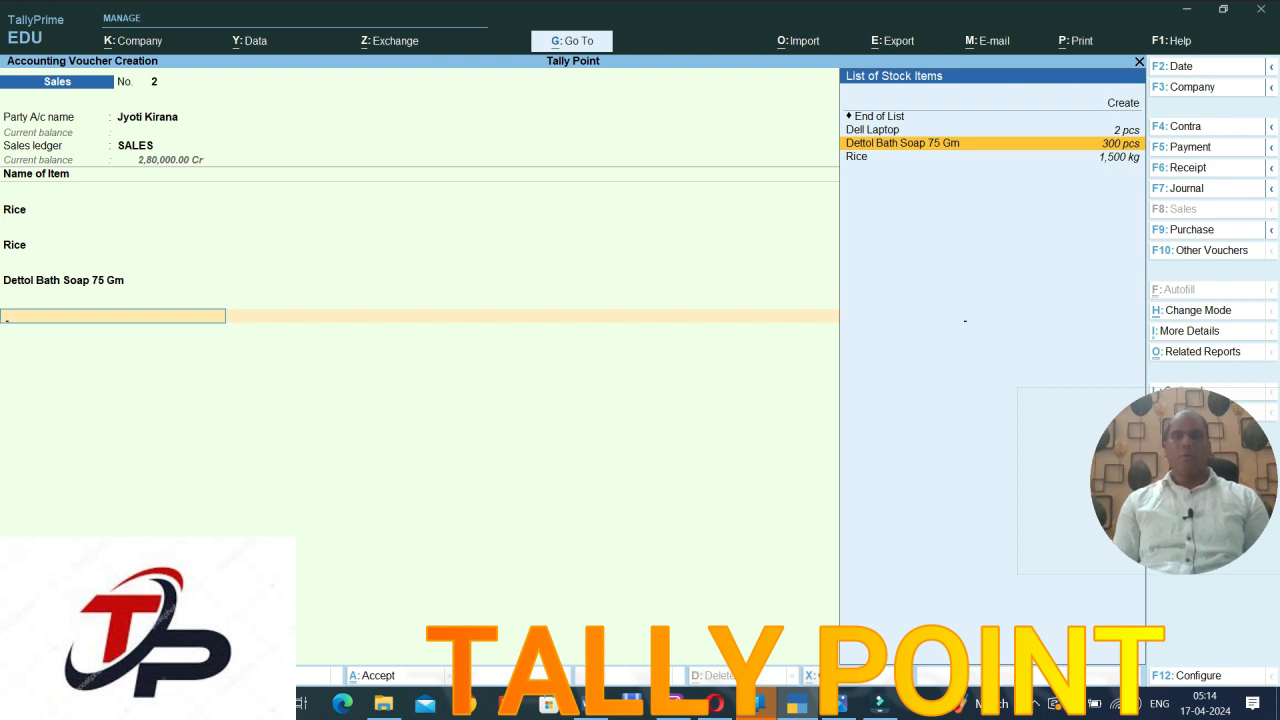
key("Return")
type("10")
key("Return")
type("bo")
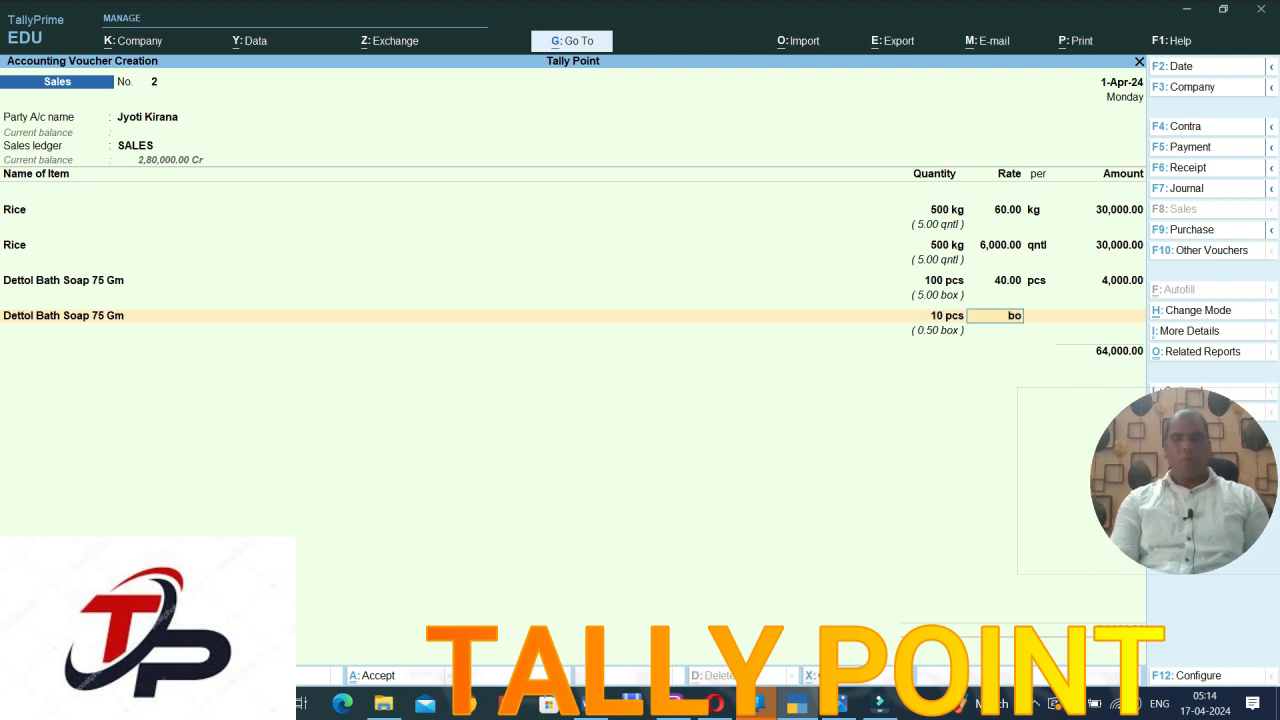
type("x")
key("Return")
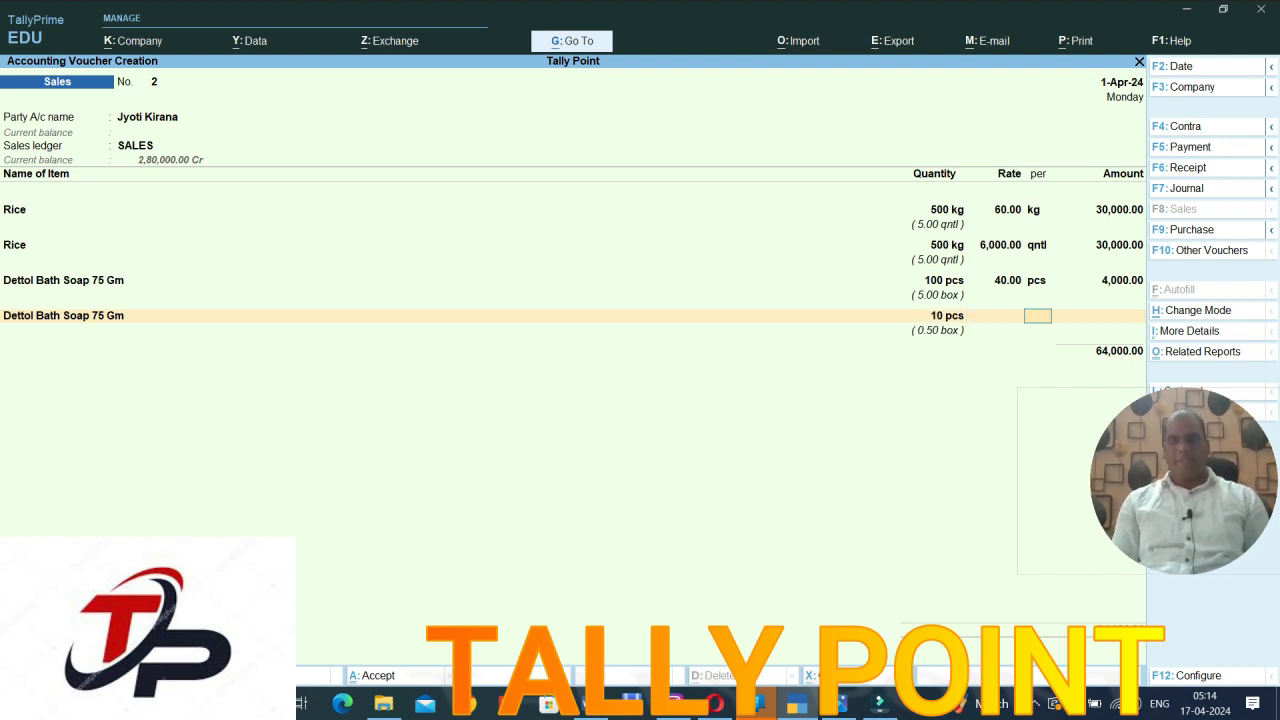
key("BackSpace")
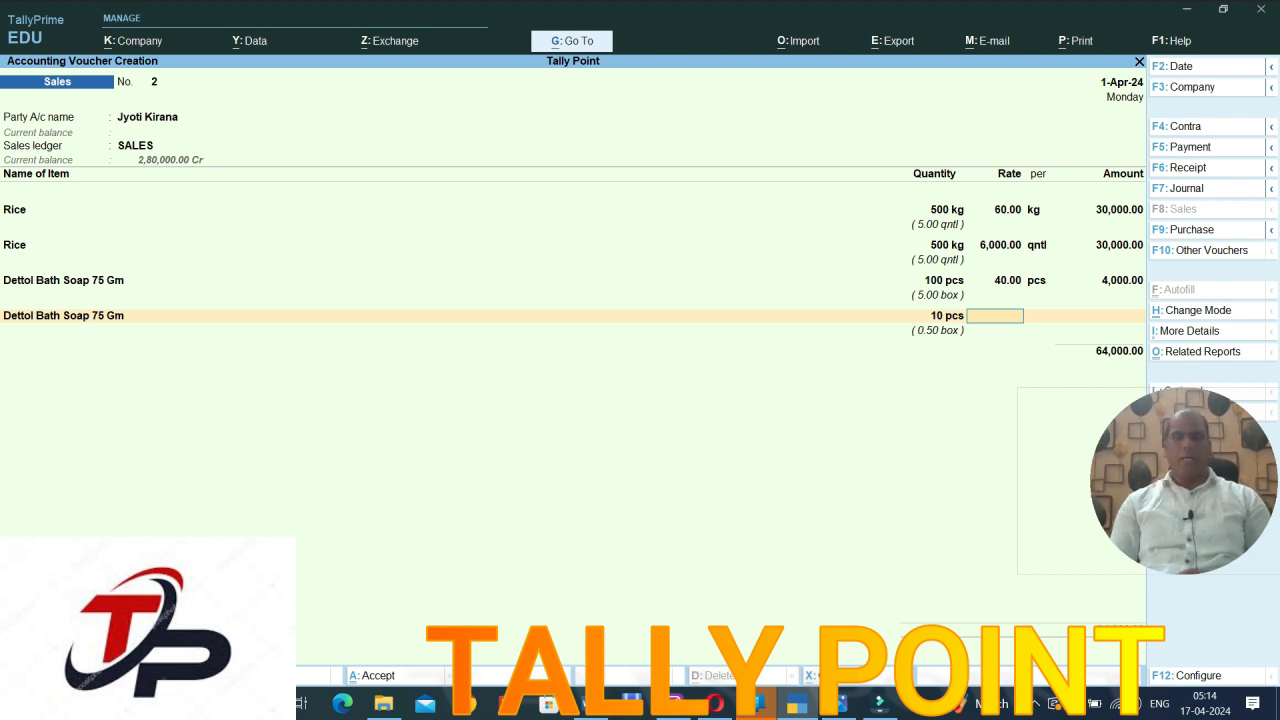
- Set the second Dettol soap line's rate to 800 per box
type("800")
key("Return")
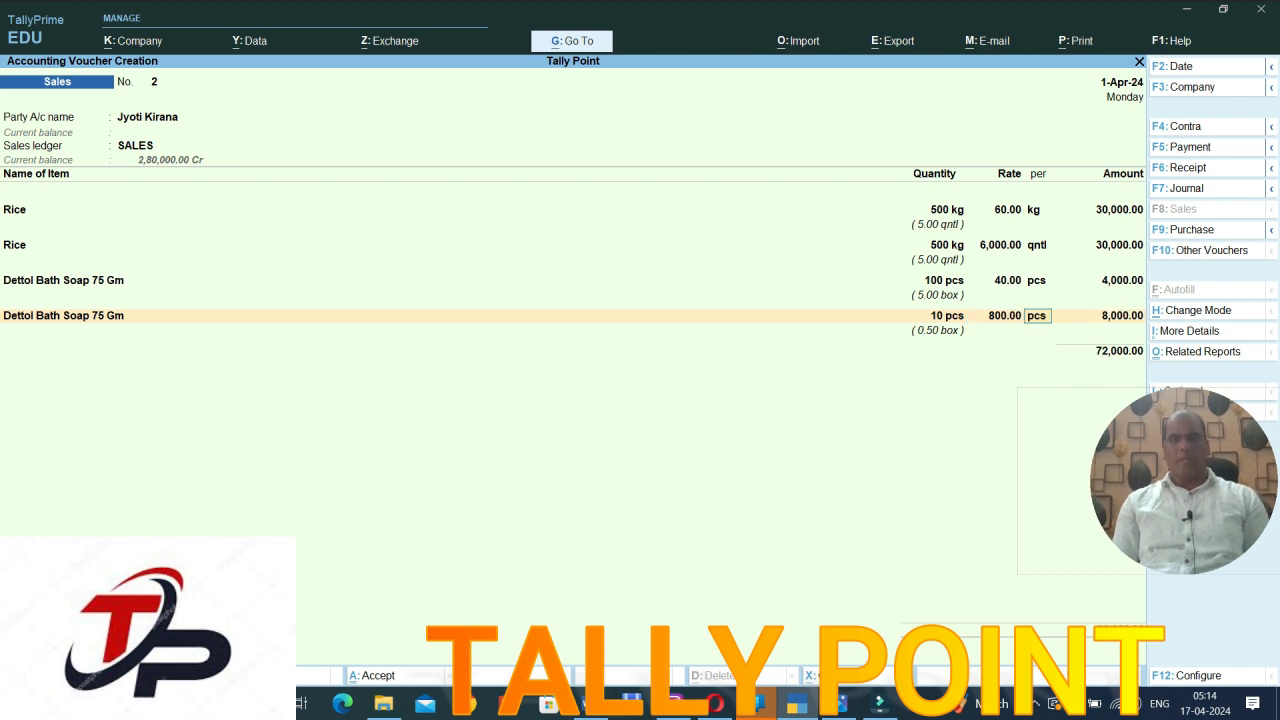
type("bo")
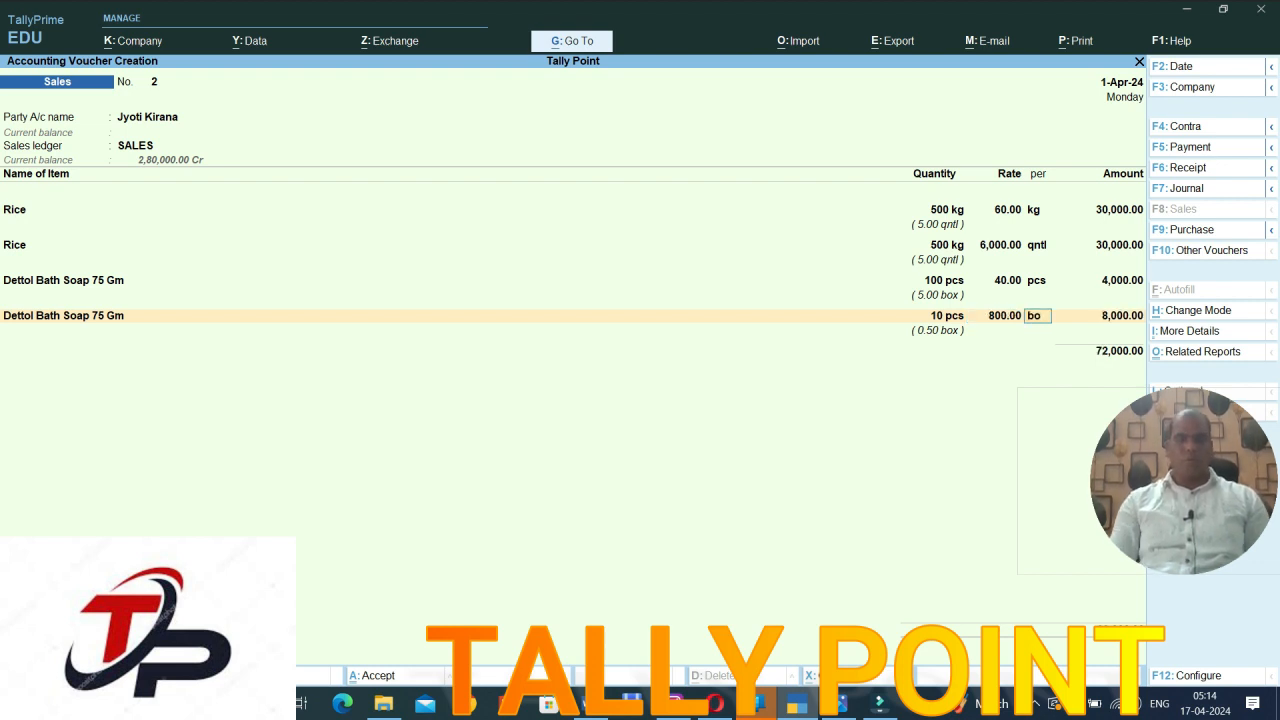
type("x")
key("Return")
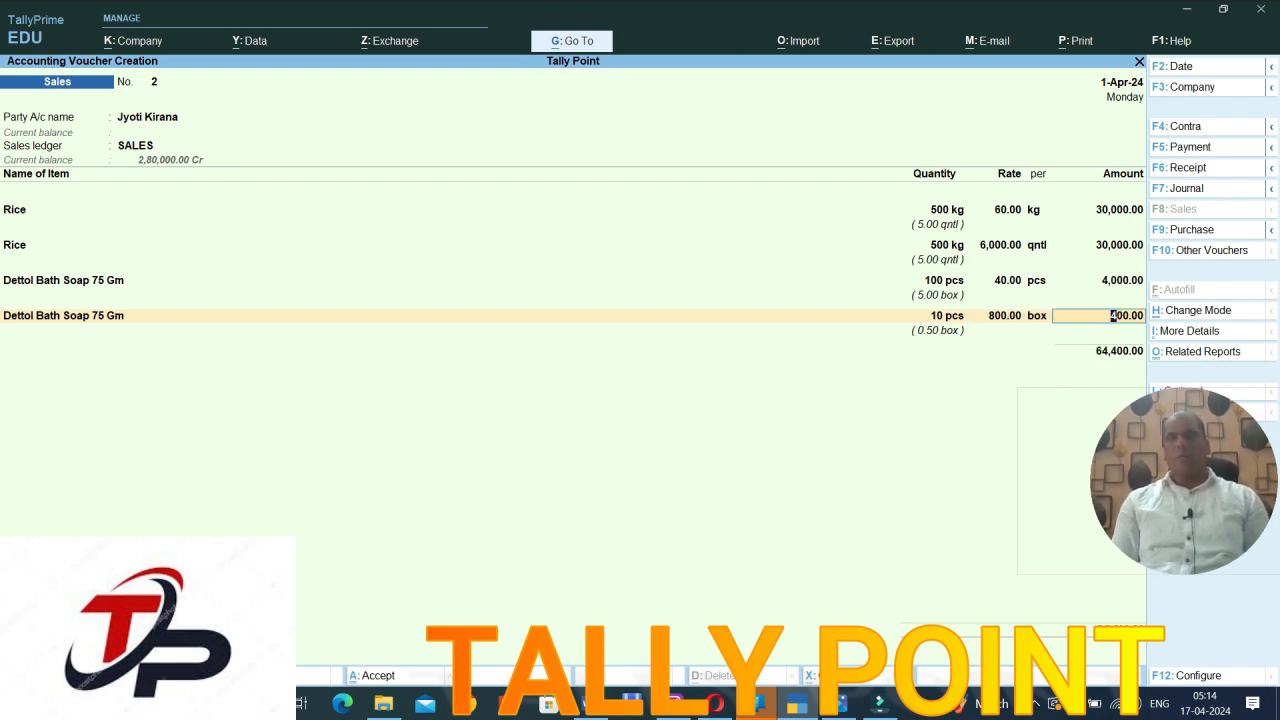
- Correct the second Dettol soap line's quantity to 10 box and accept the line's rate and amount
key("BackSpace")
key("BackSpace")
key("BackSpace")
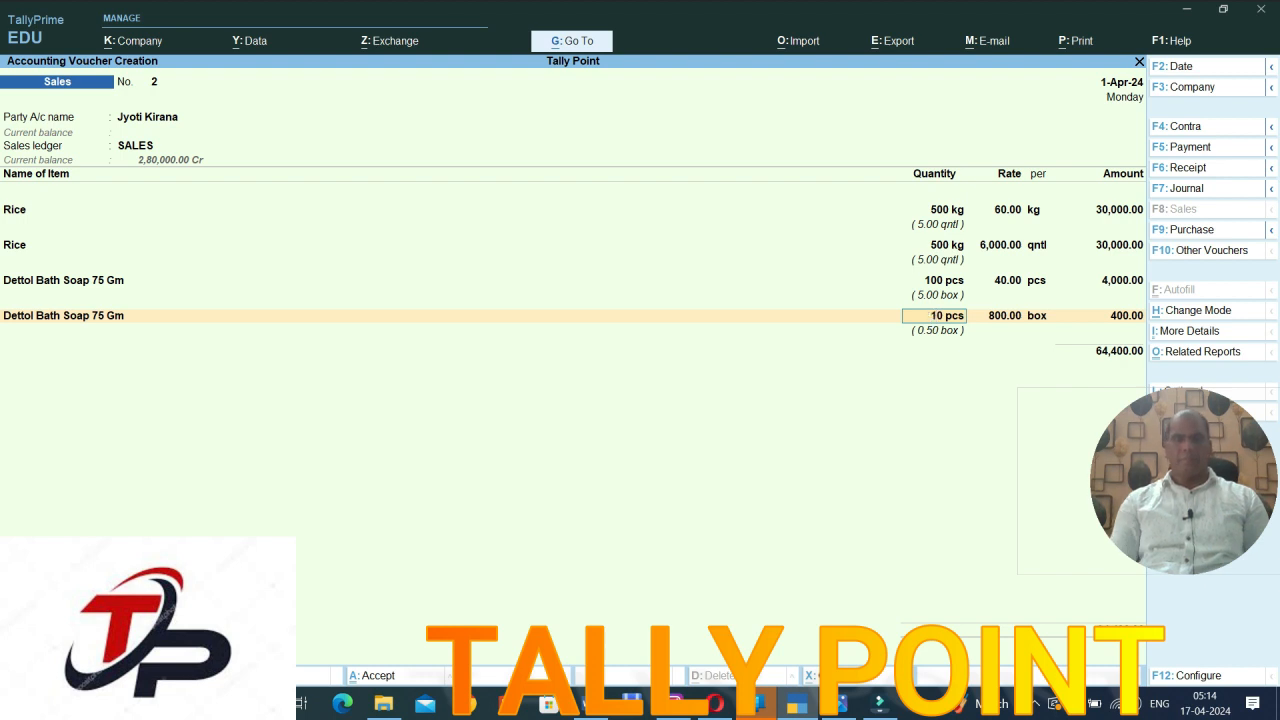
type("10box")
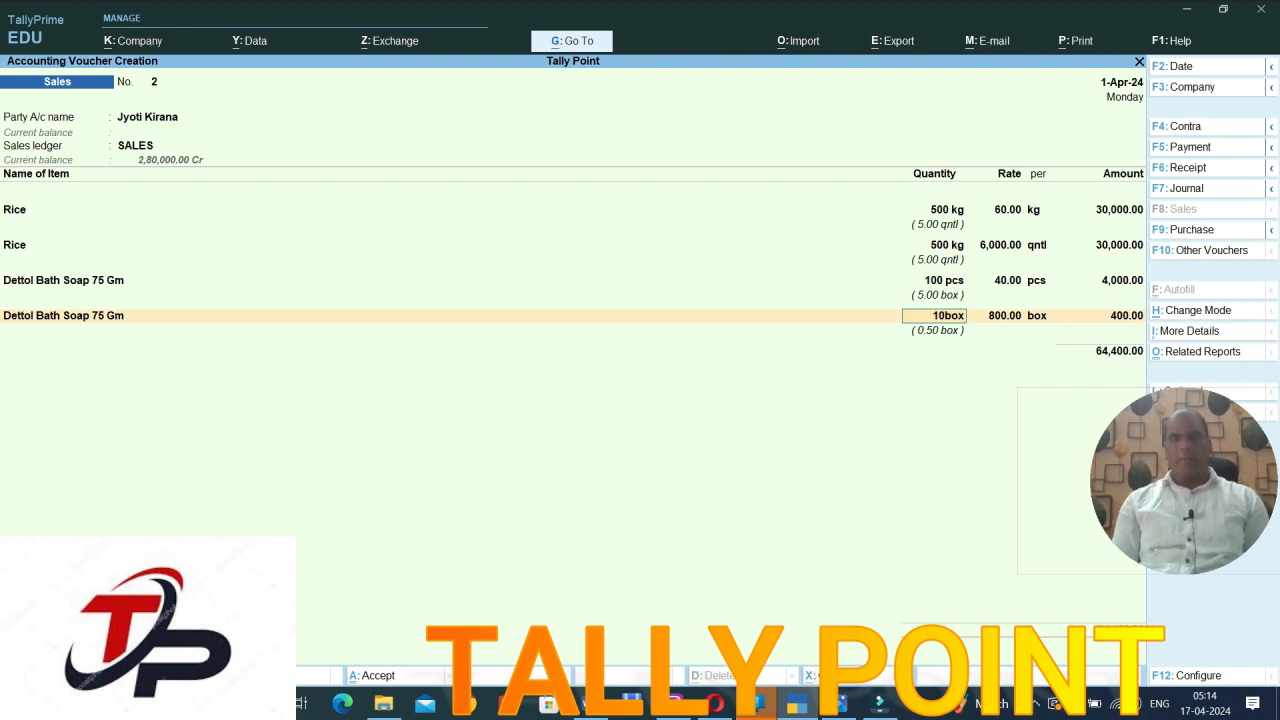
key("Return")
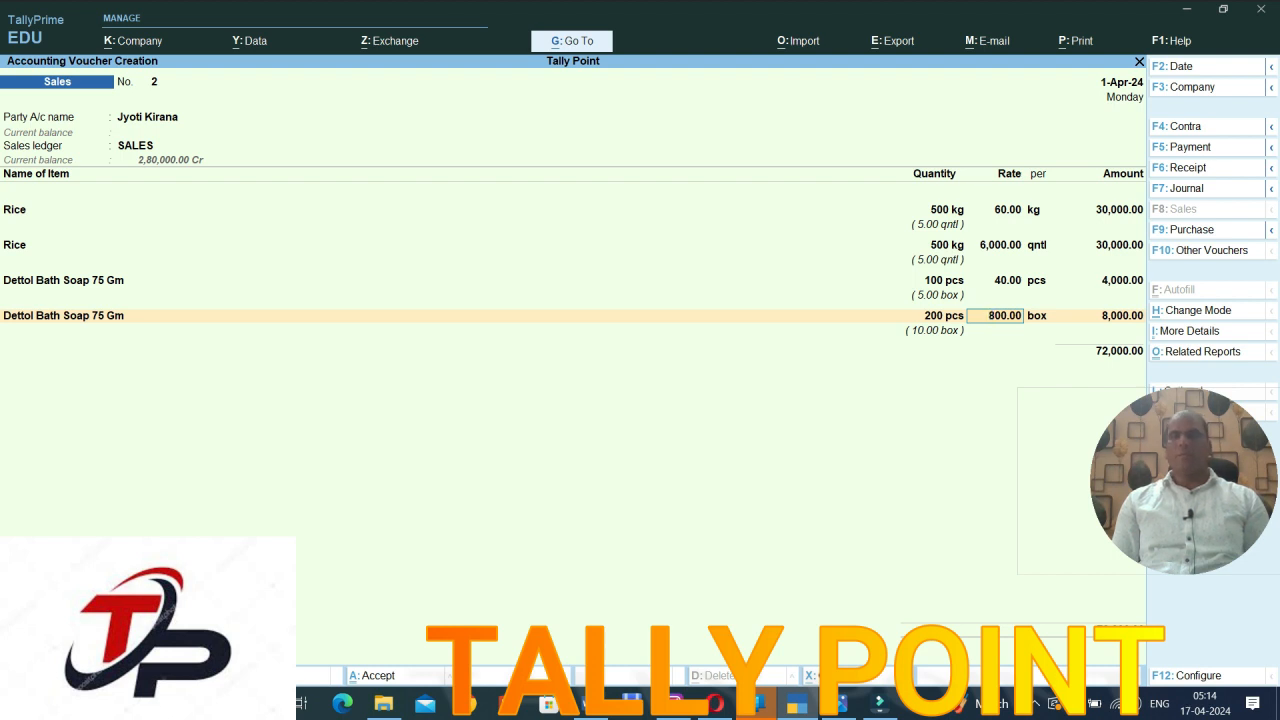
key("Return")
key("Return")
key("Return")
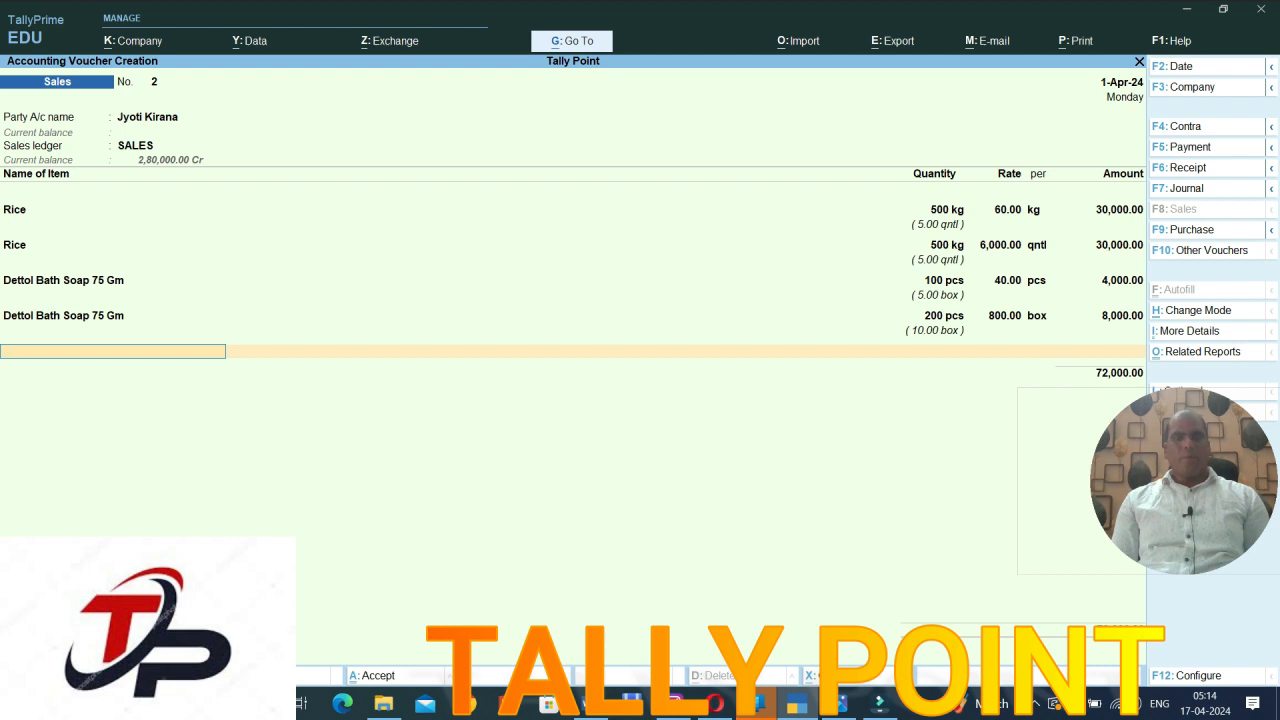
- Save the sales voucher, and reopen it to check its item lines before accepting it again
key("ctrl")
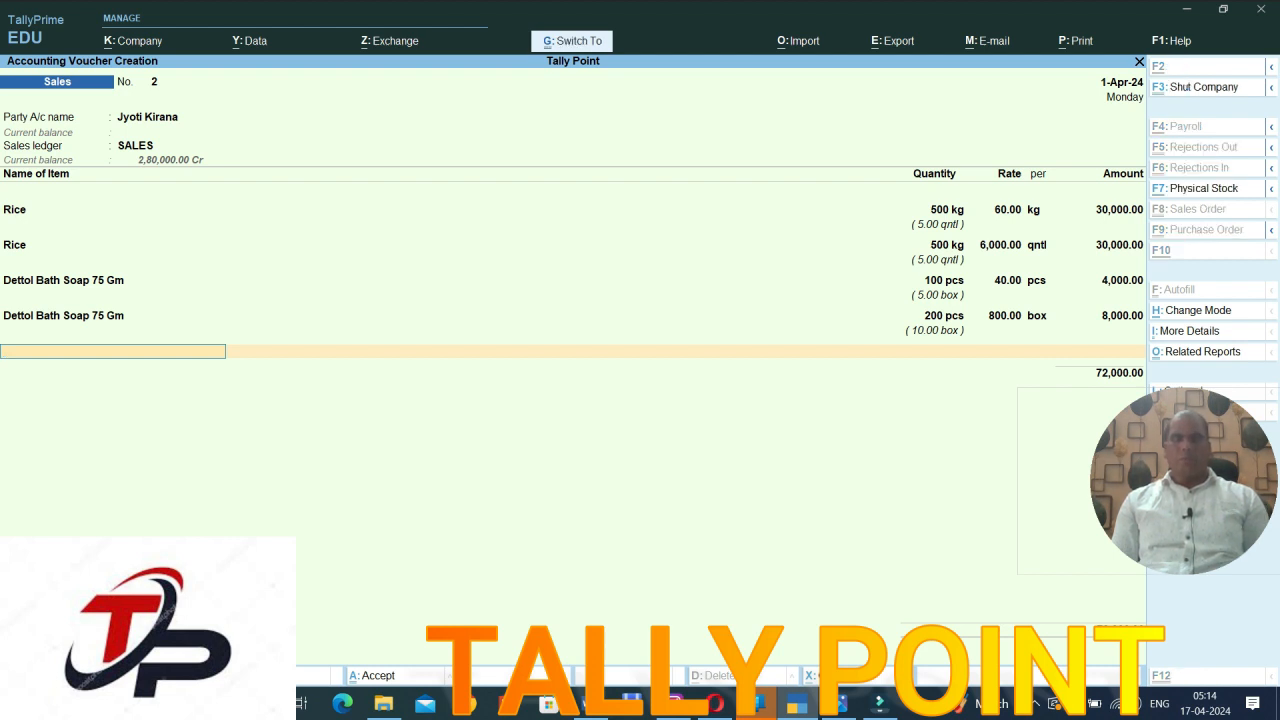
key("ctrl+a")
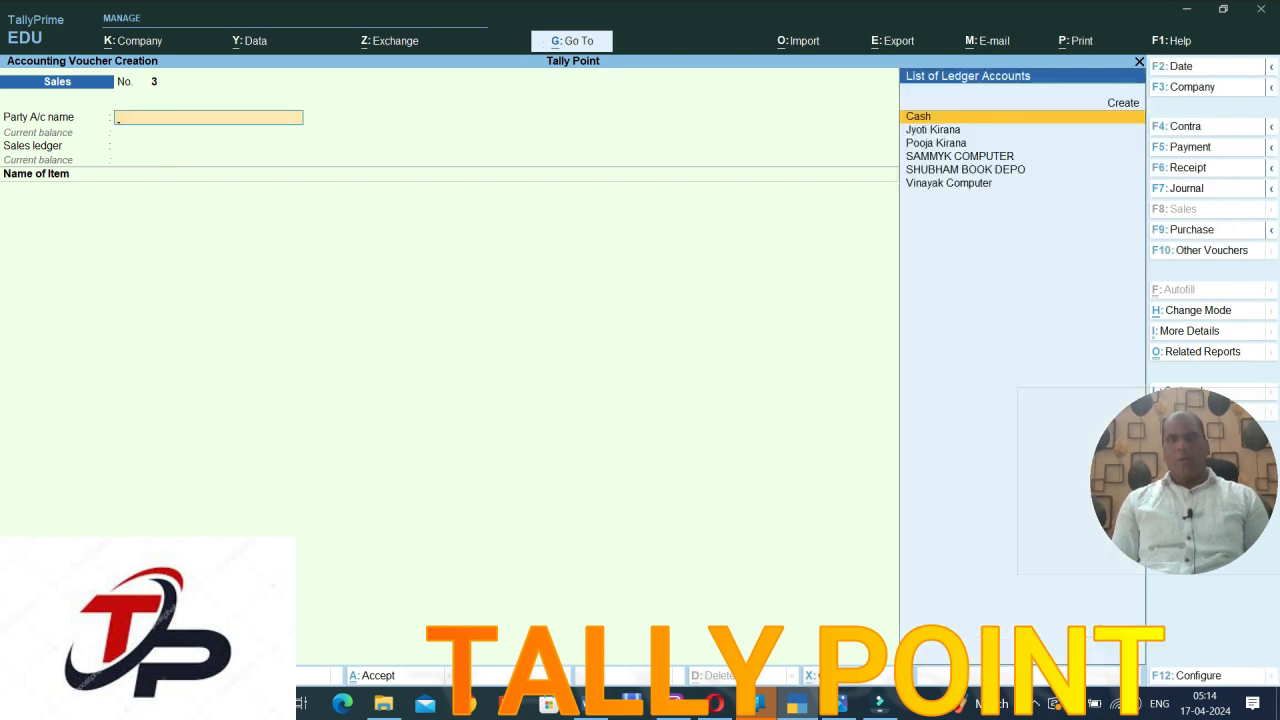
key("Page_Up")
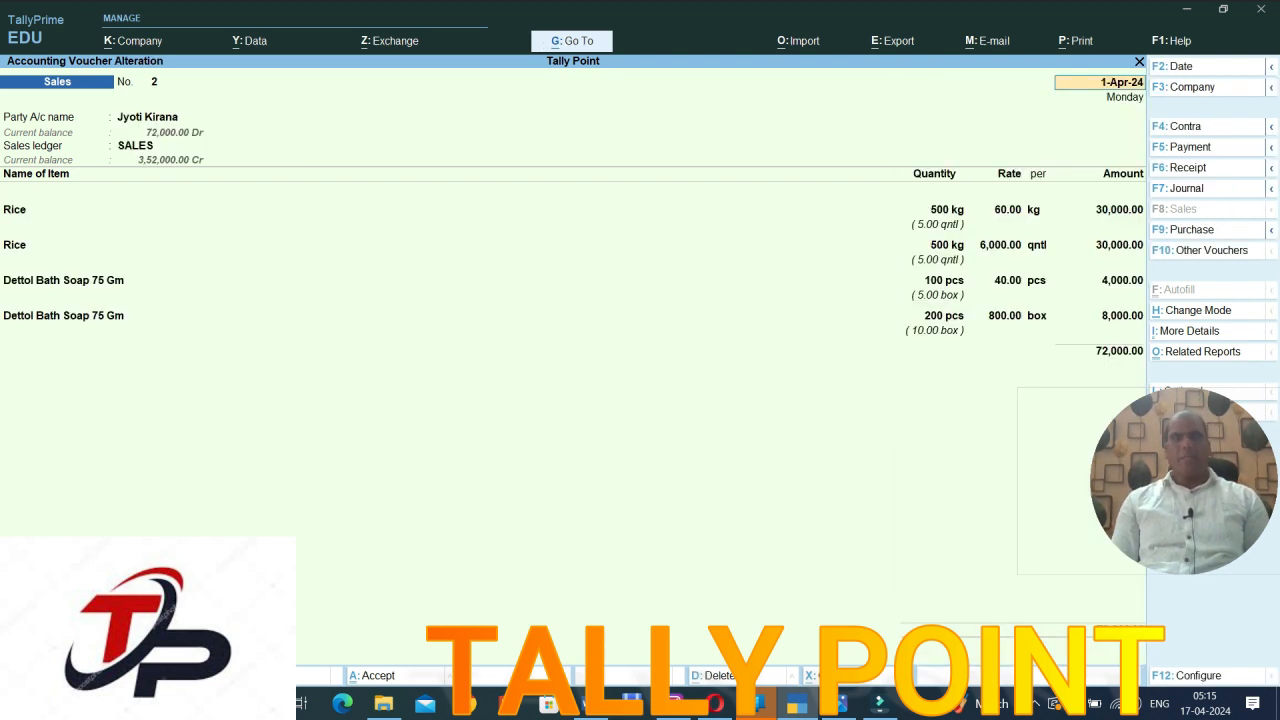
key("ctrl")
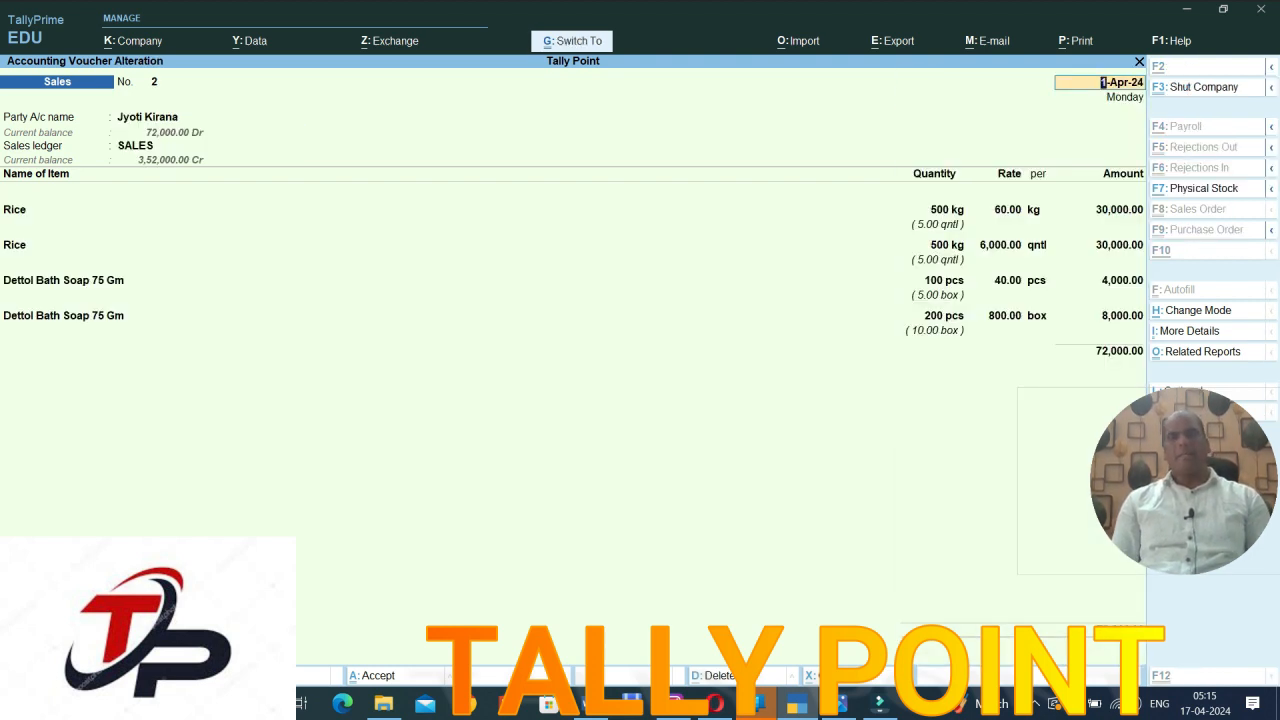
key("ctrl+a")
- Quit voucher entry and open the Stock Summary report to examine the closing balances of the stock items
key("Escape")
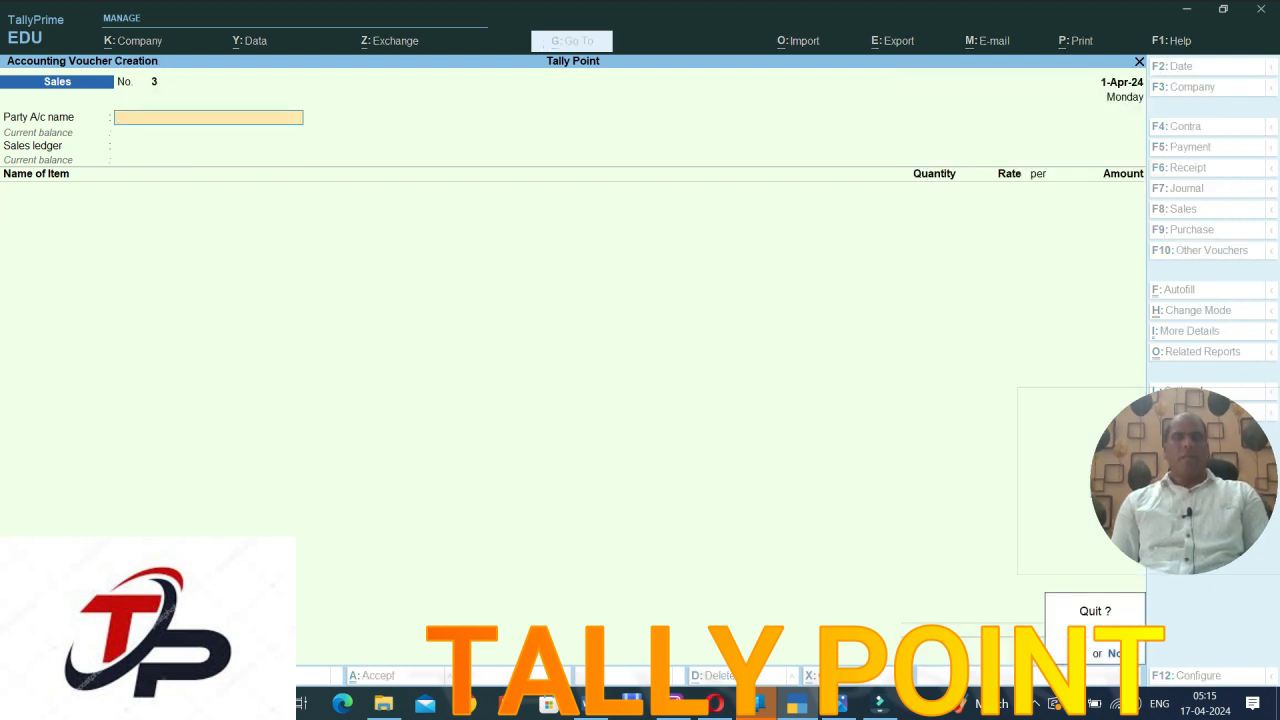
key("y")
key("Down")
key("Down")
key("Down")
key("Down")
key("Down")
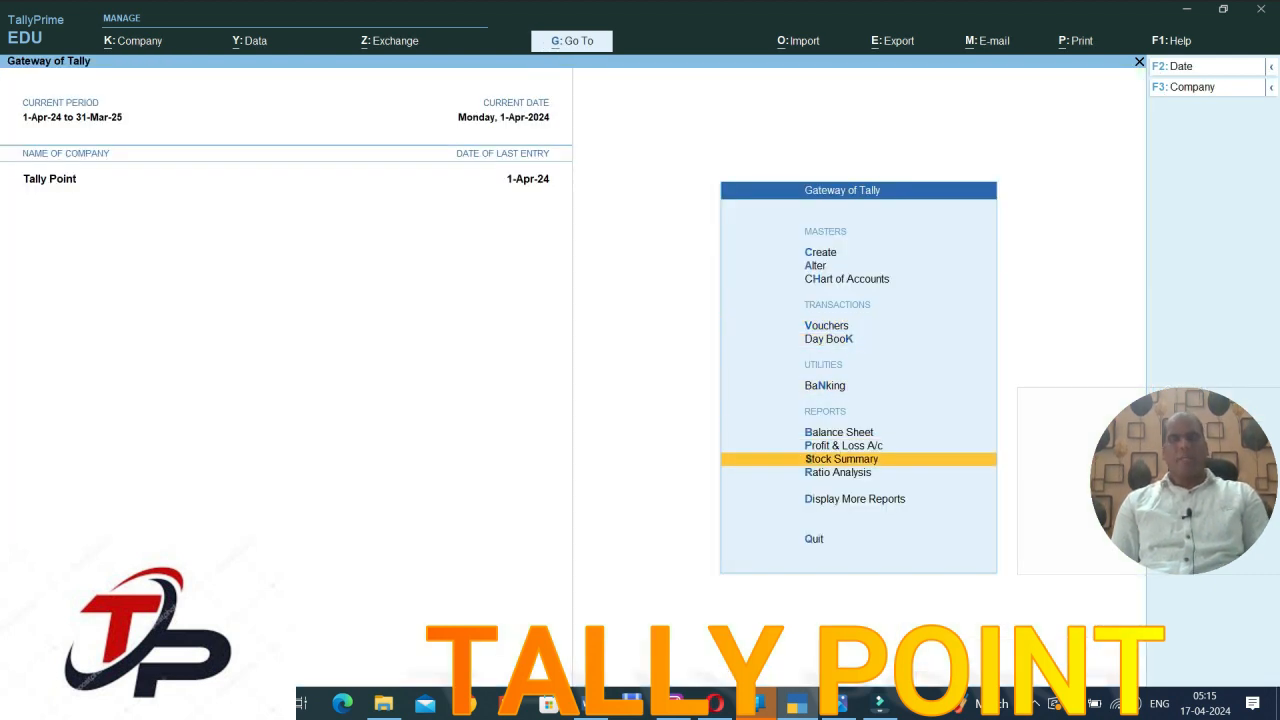
key("Return")
key("Down")
key("Up")
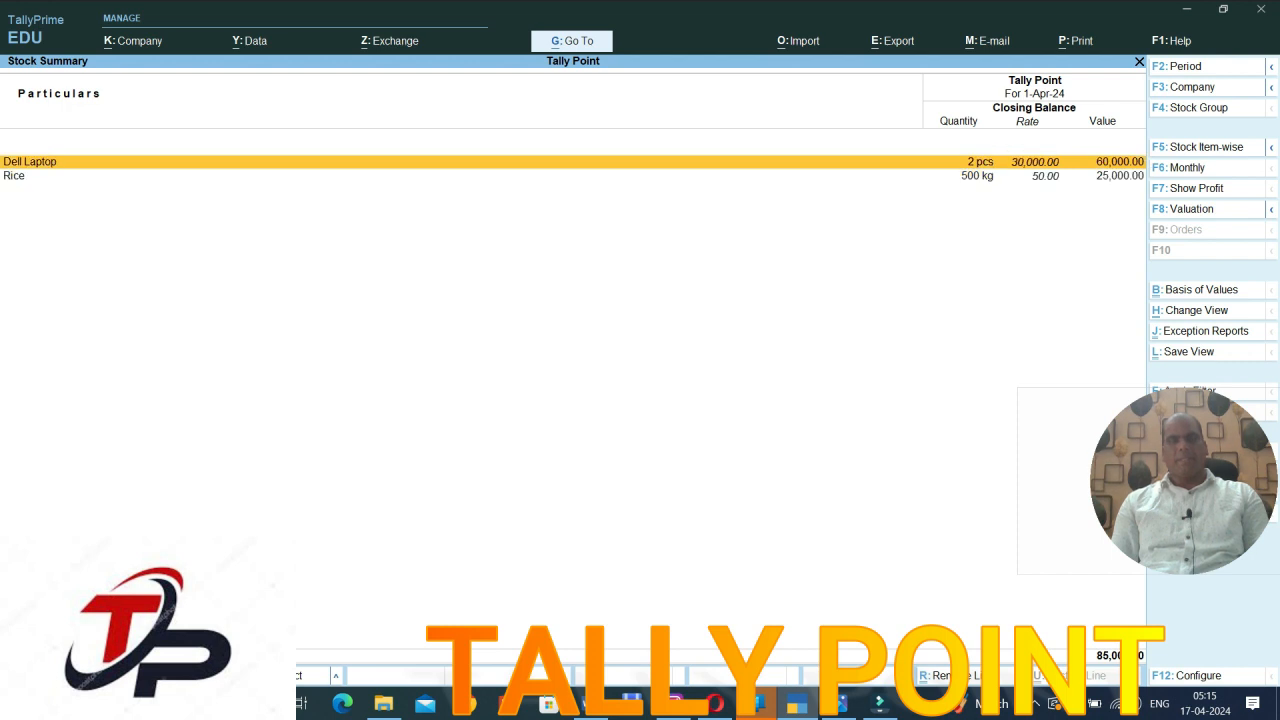
- Examine Dell Laptop's April stock vouchers and the report's configuration options, and return to the Gateway of Tally
key("Return")
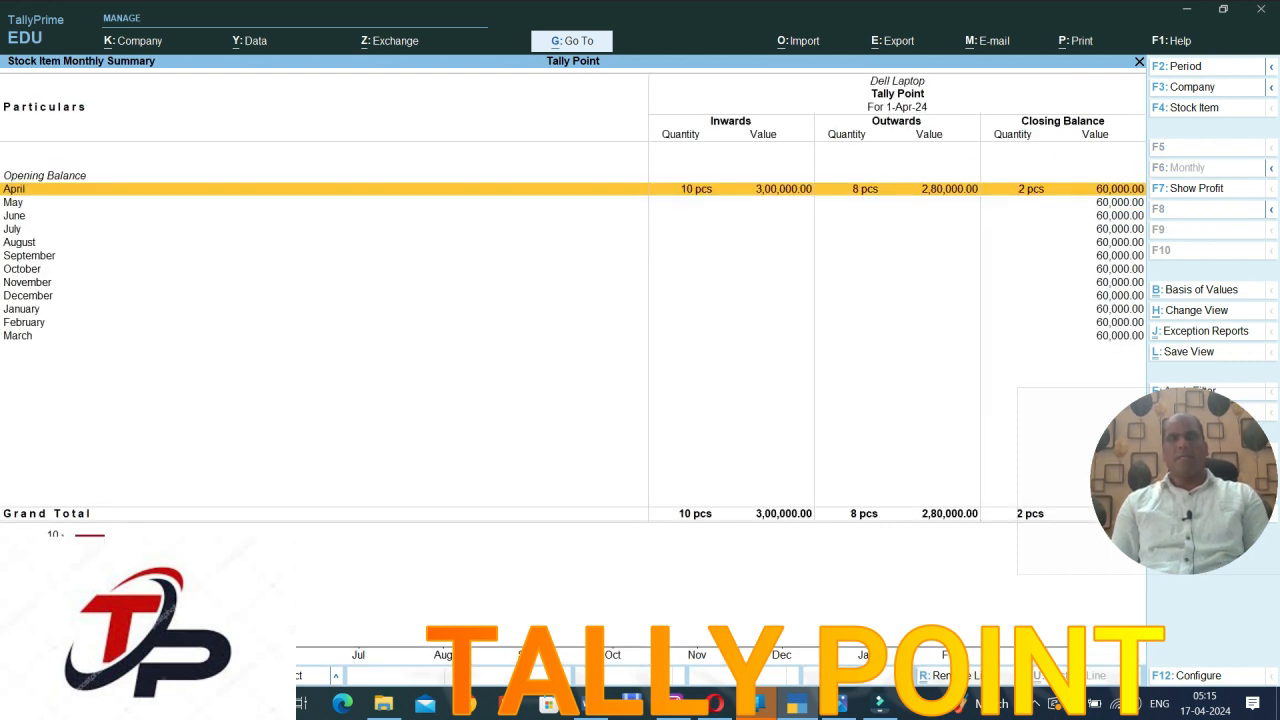
key("Return")
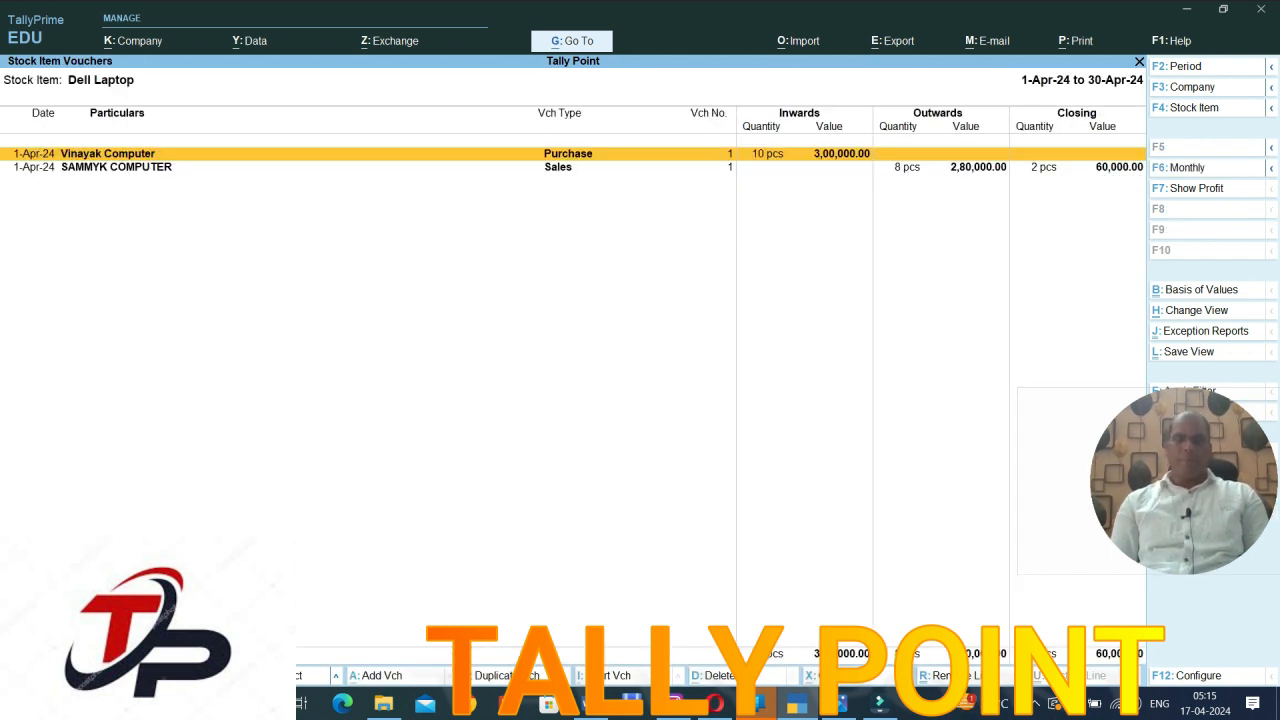
key("F12")
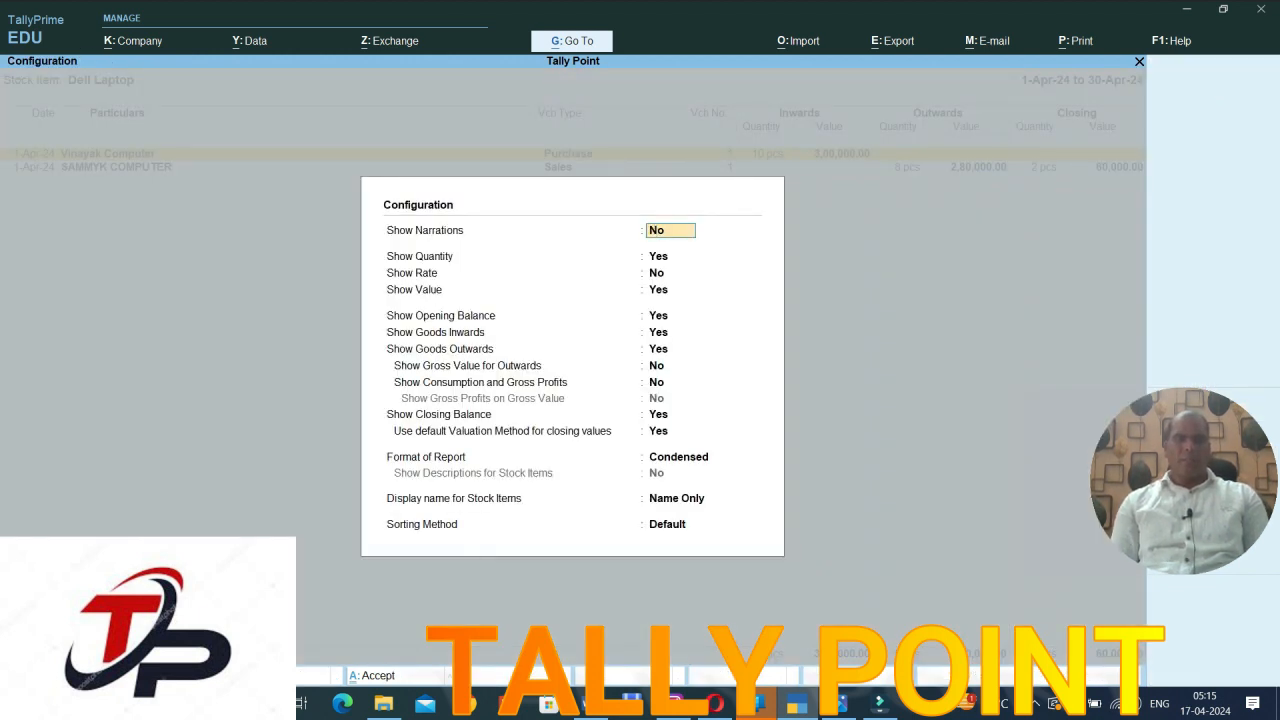
key("Escape")
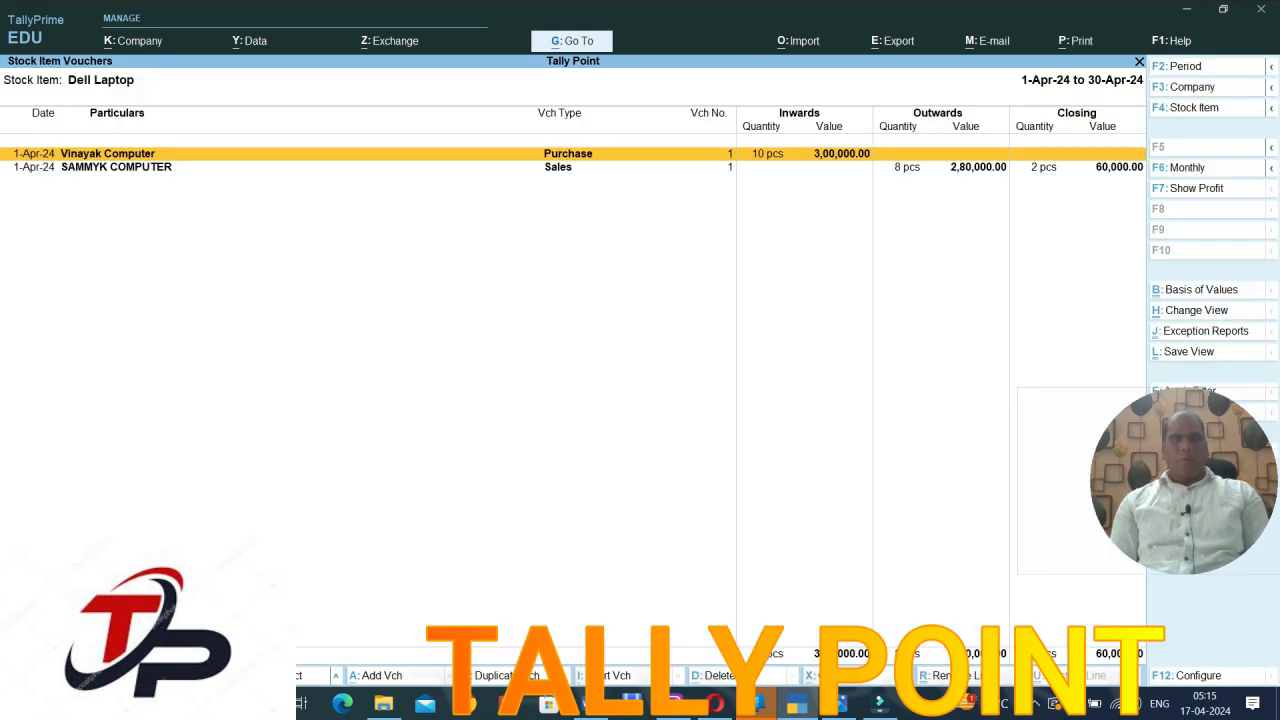
key("Escape")
key("Escape")
key("Escape")
key("Escape")
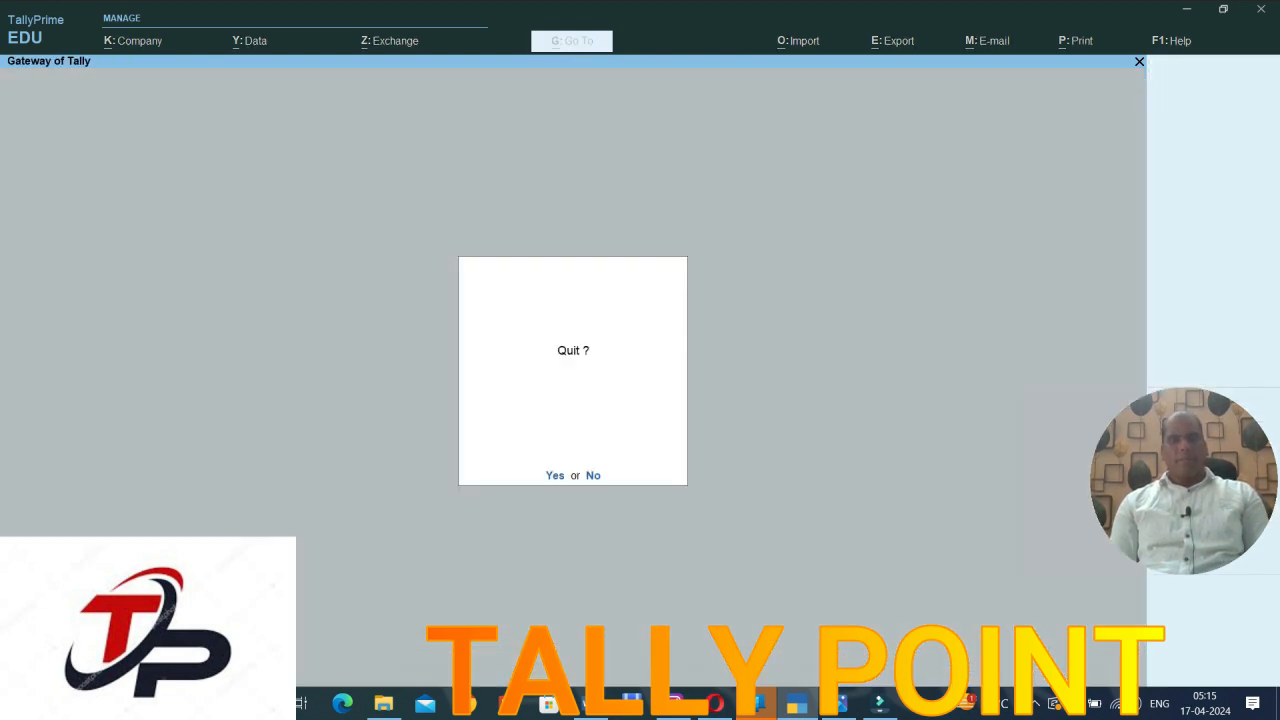
key("Escape")
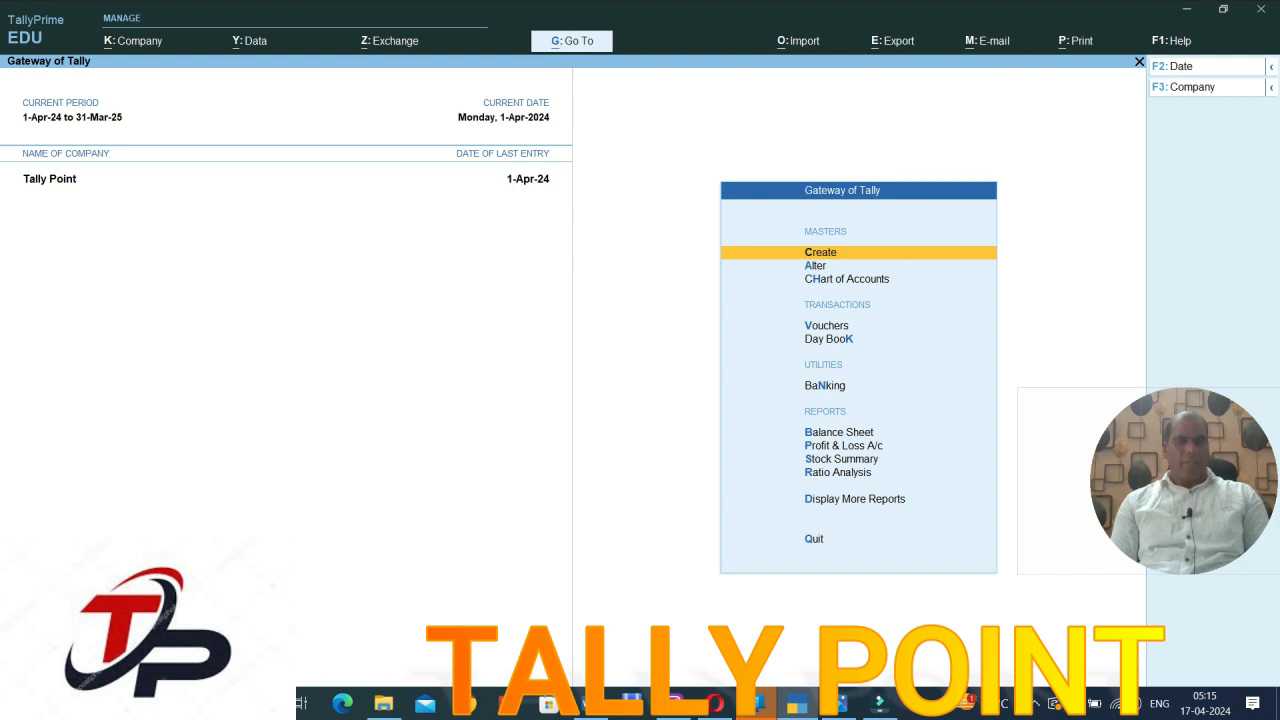